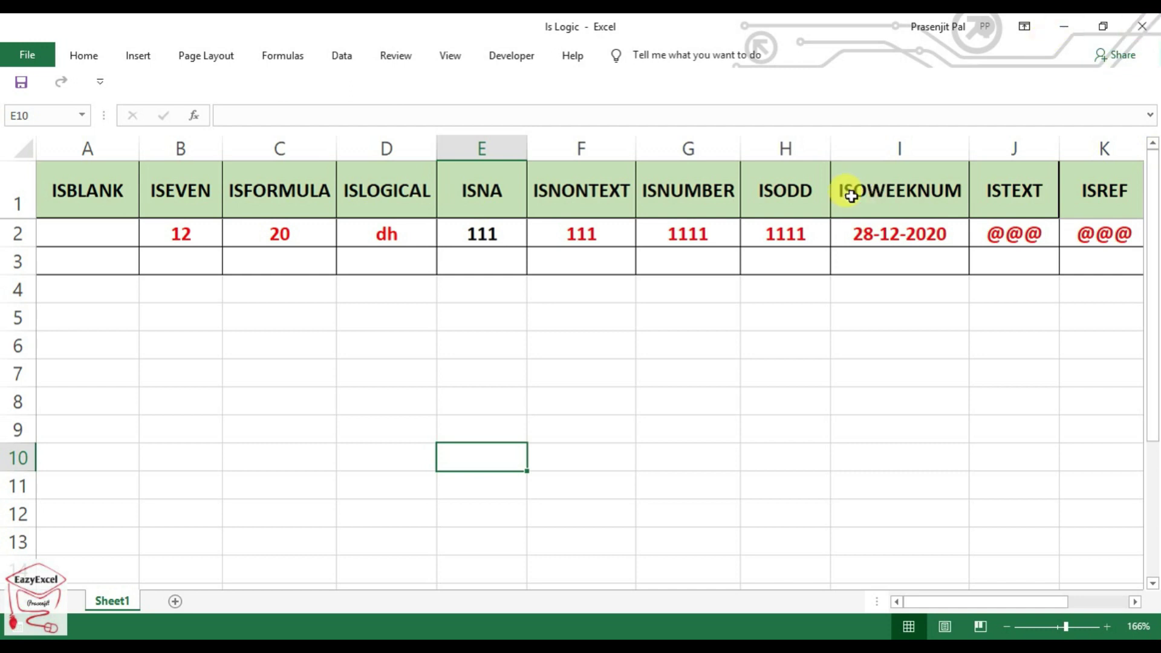
pyautogui.moveTo(863, 192); pyautogui.dragTo(876, 270)
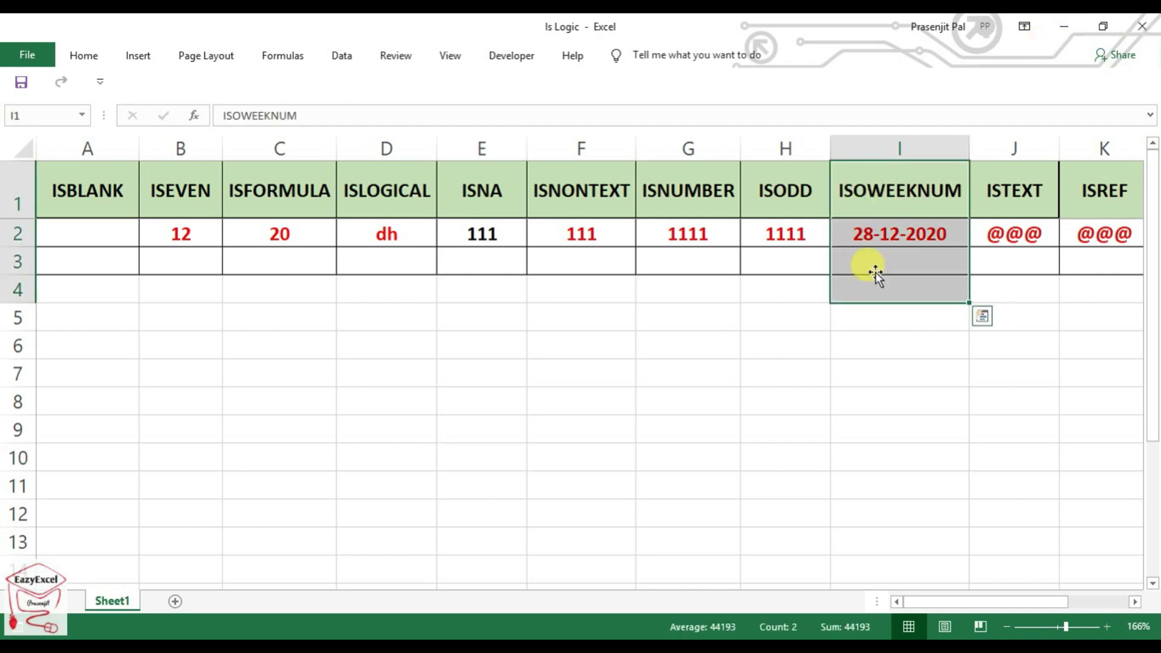
pyautogui.click(876, 262)
pyautogui.hotkey('ctrl', 'a')
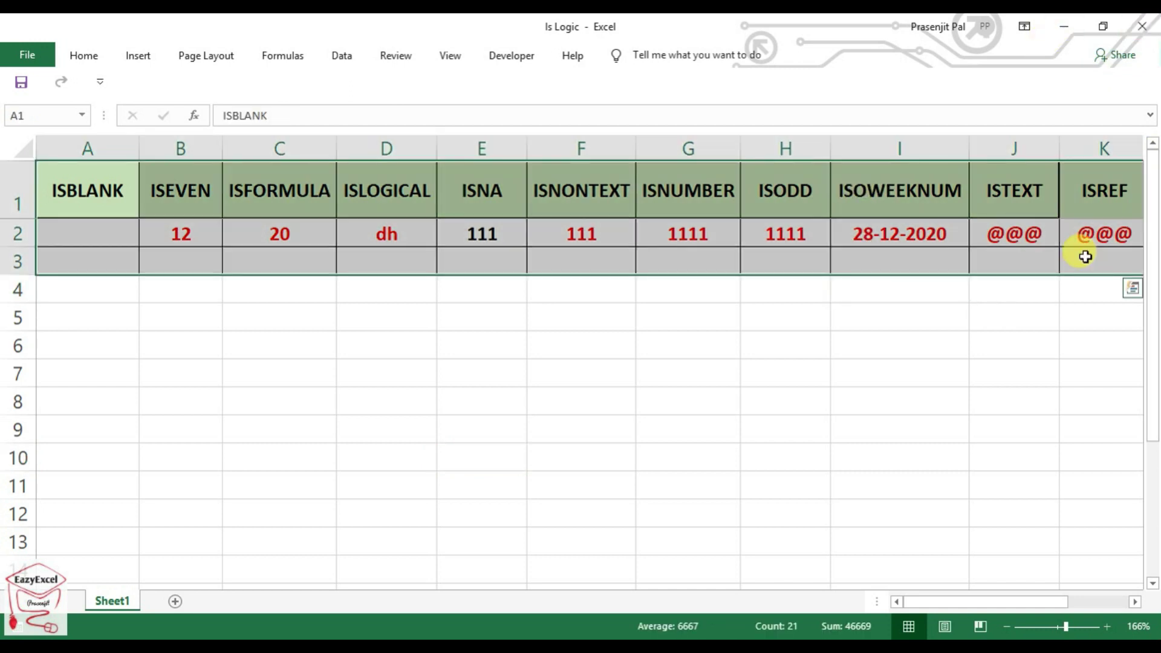
pyautogui.click(88, 225)
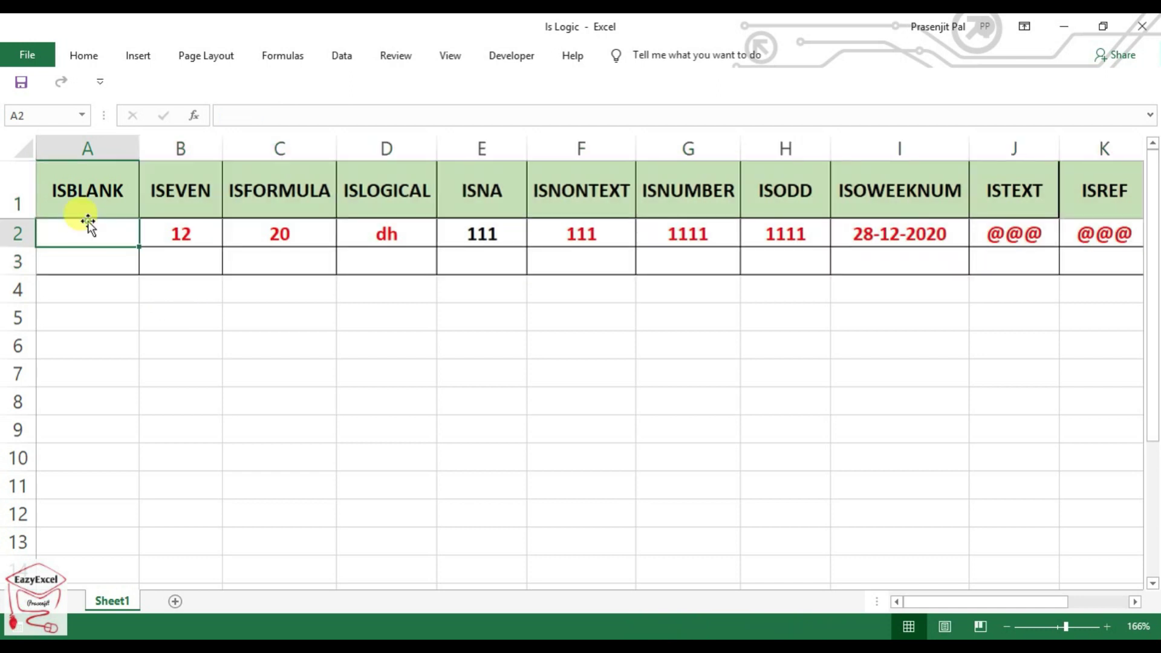
# Enter the formula =ISBLANK(A2) in cell A3 under the ISBLANK heading
pyautogui.click(88, 262)
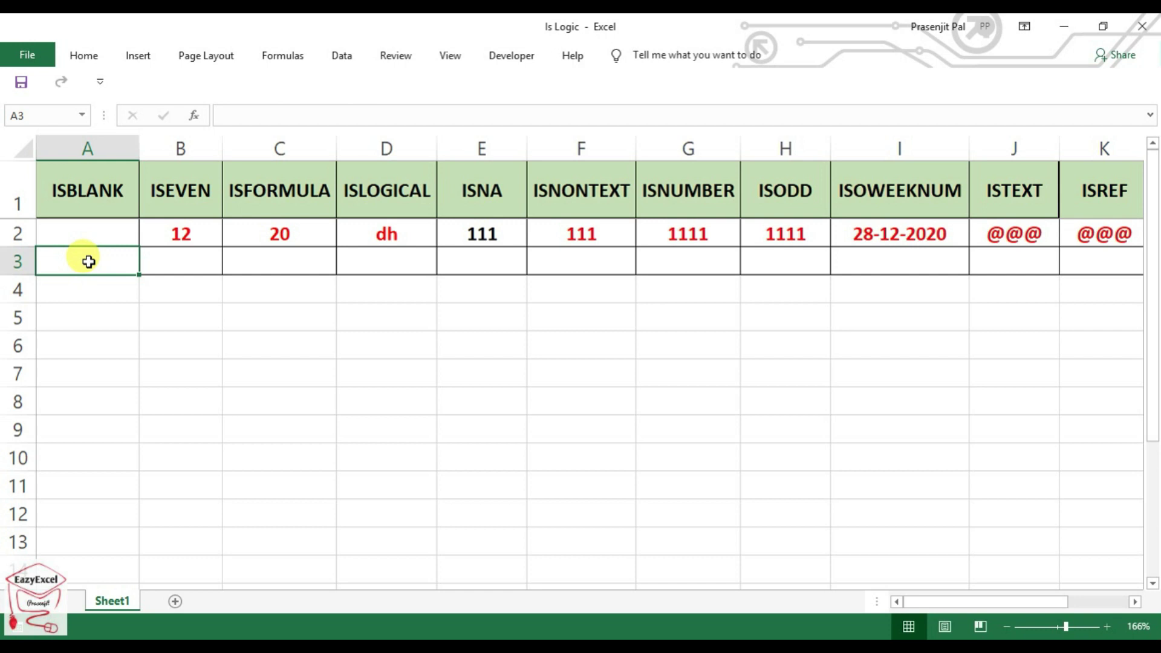
pyautogui.write('=isbl')
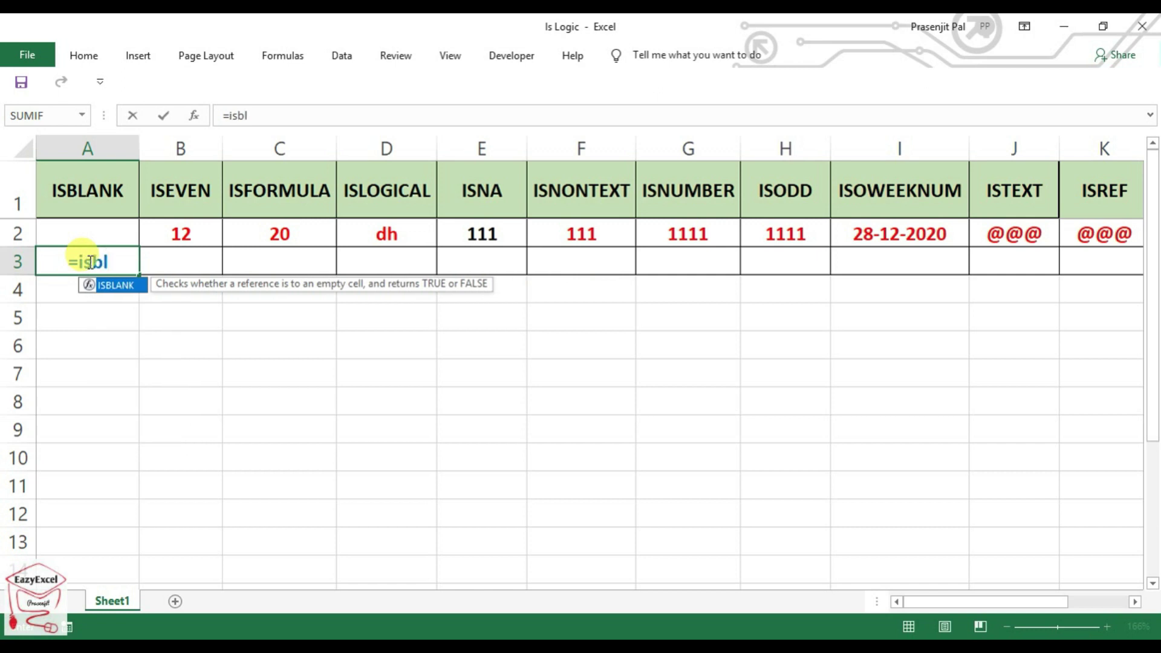
pyautogui.press('Tab')
pyautogui.click(106, 236)
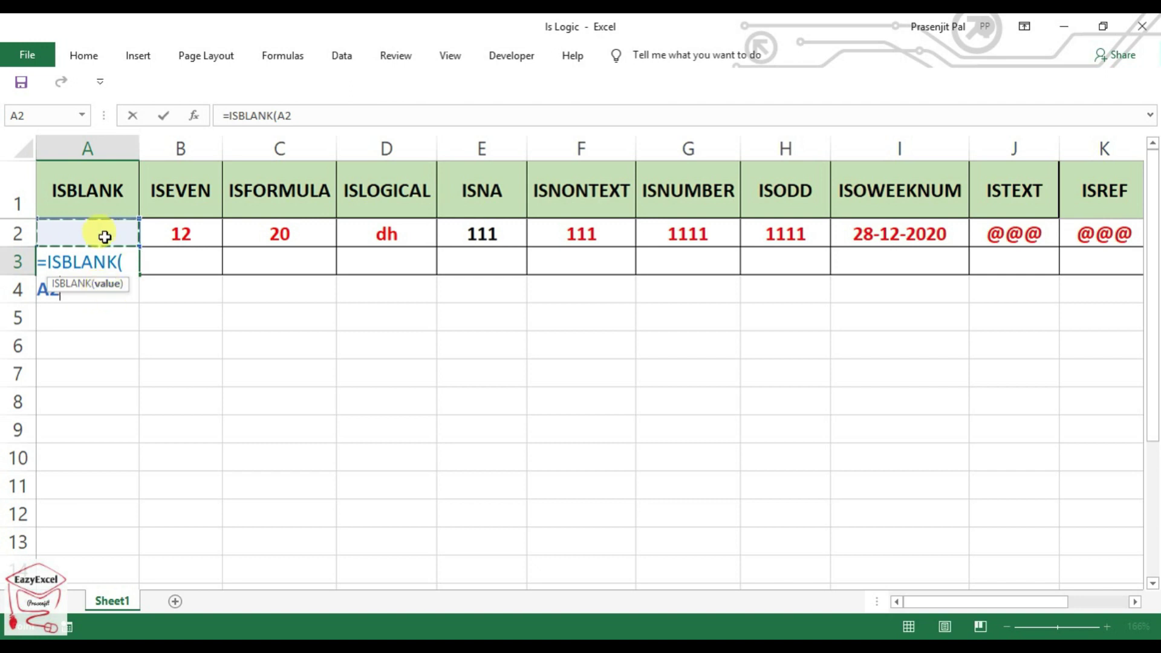
pyautogui.moveTo(226, 337); pyautogui.dragTo(487, 462)
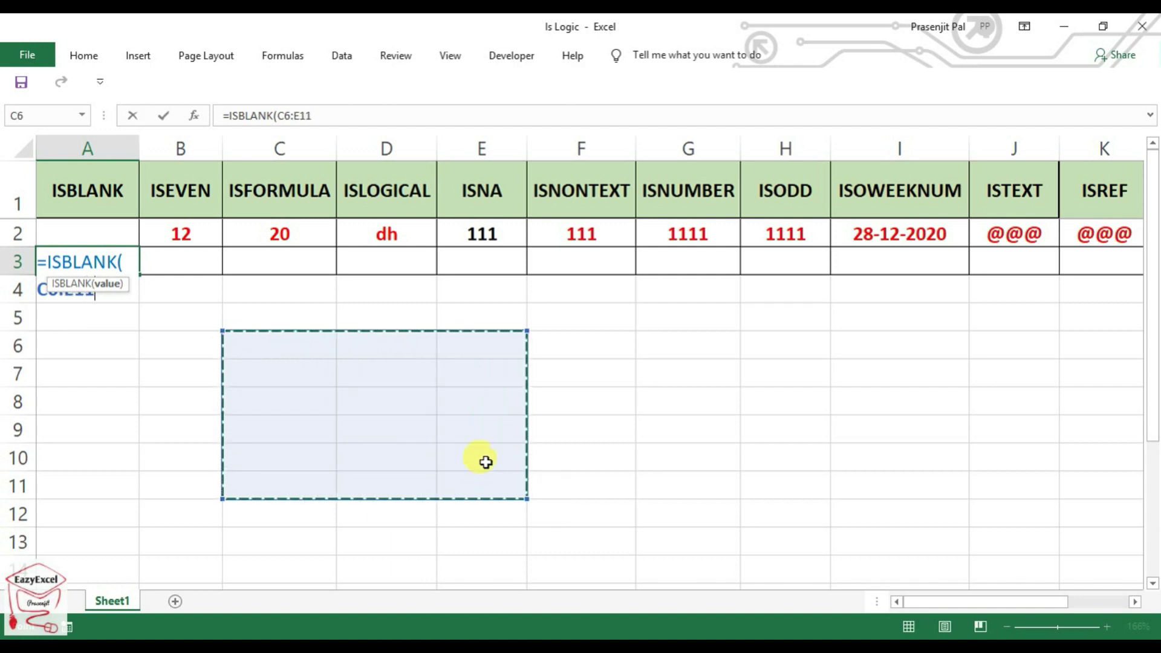
pyautogui.click(100, 235)
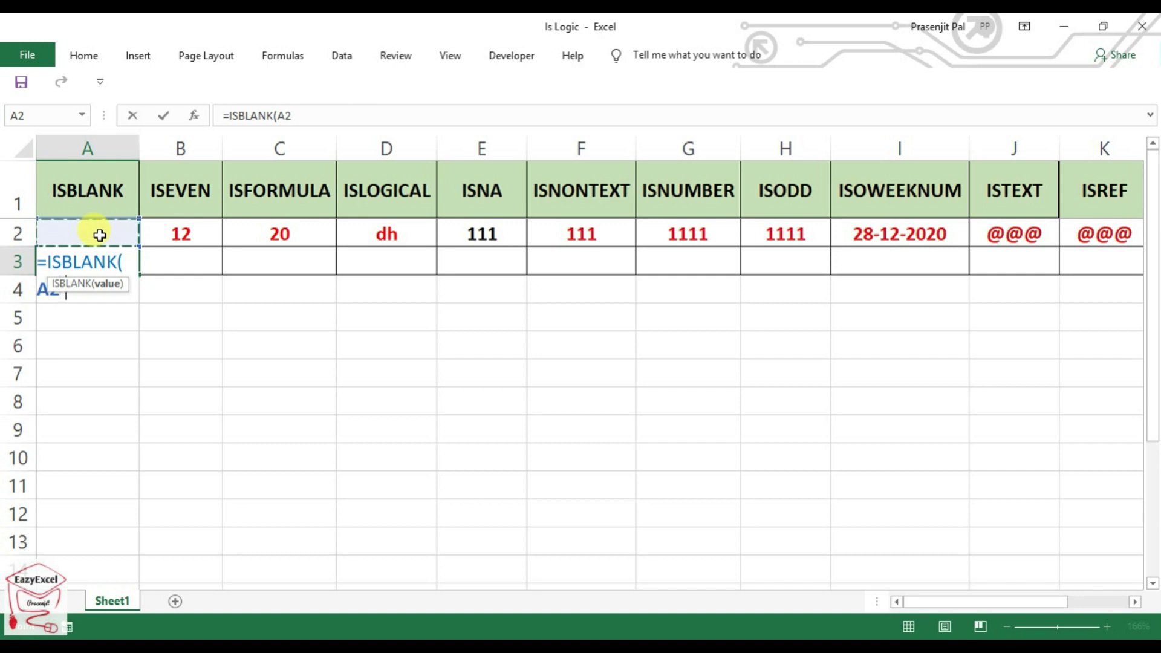
pyautogui.write(')')
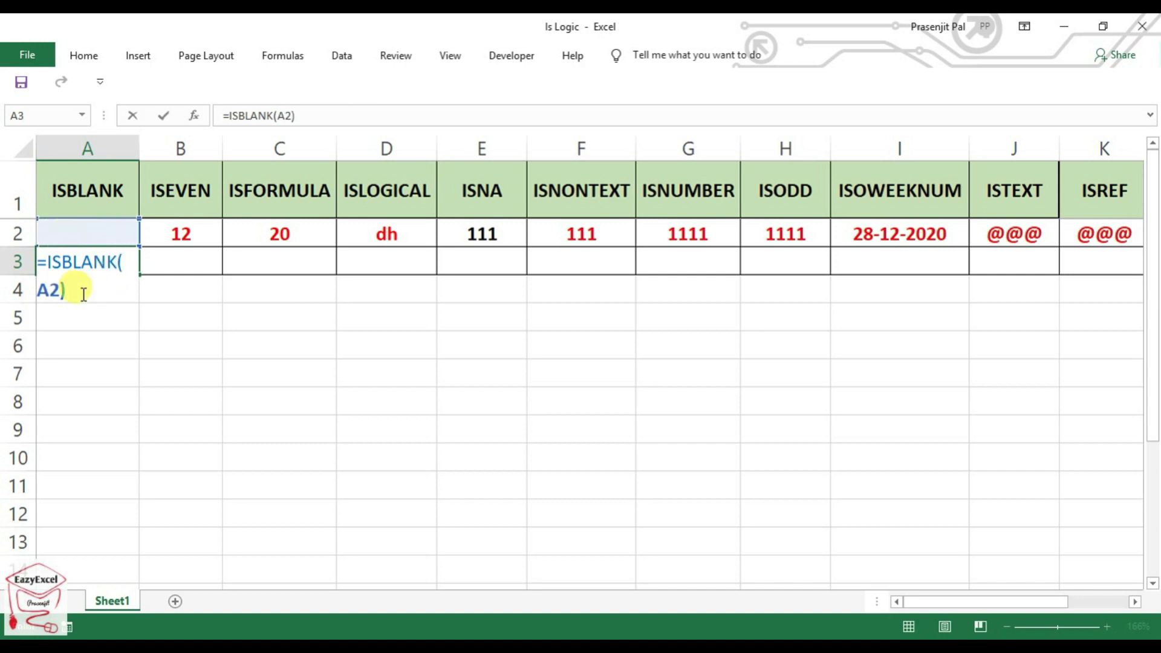
pyautogui.press('Return')
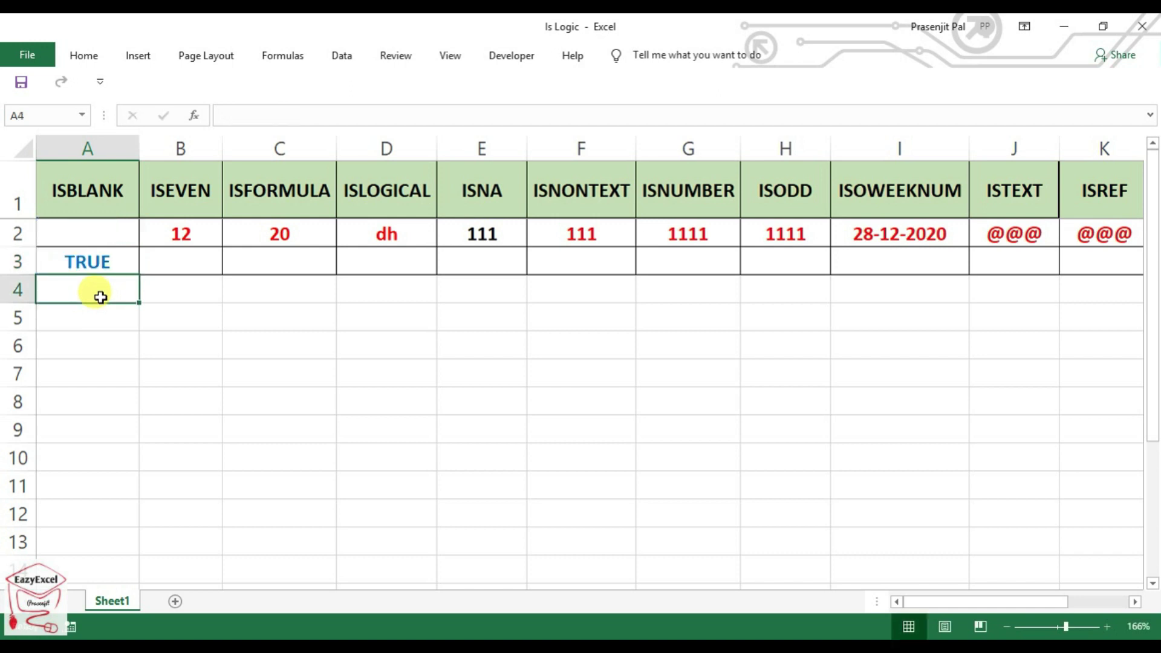
pyautogui.click(106, 259)
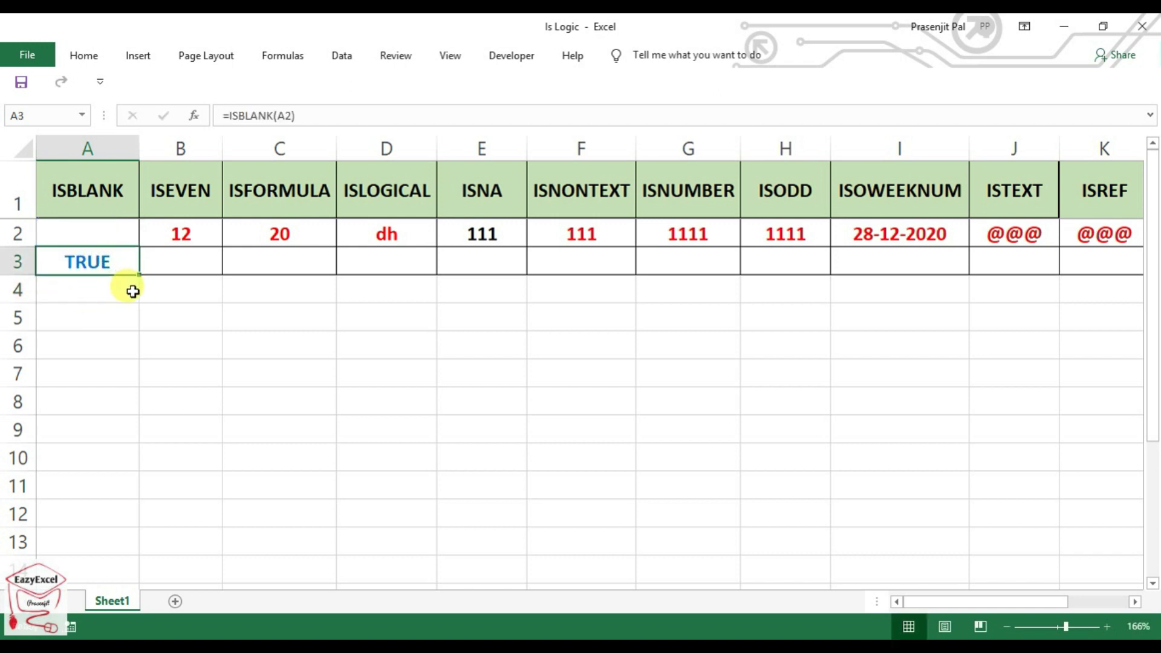
# Enter the text sgs in cell A2 to test the ISBLANK formula below it
pyautogui.click(108, 234)
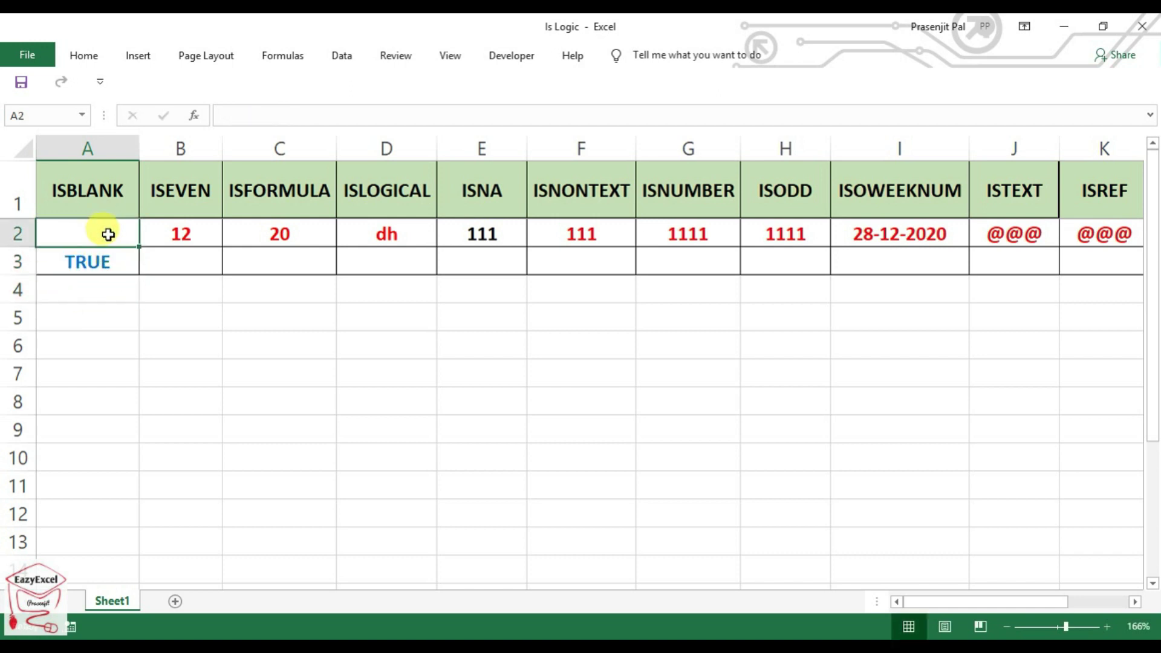
pyautogui.click(85, 259)
pyautogui.click(102, 237)
pyautogui.write('sgs')
pyautogui.click(125, 306)
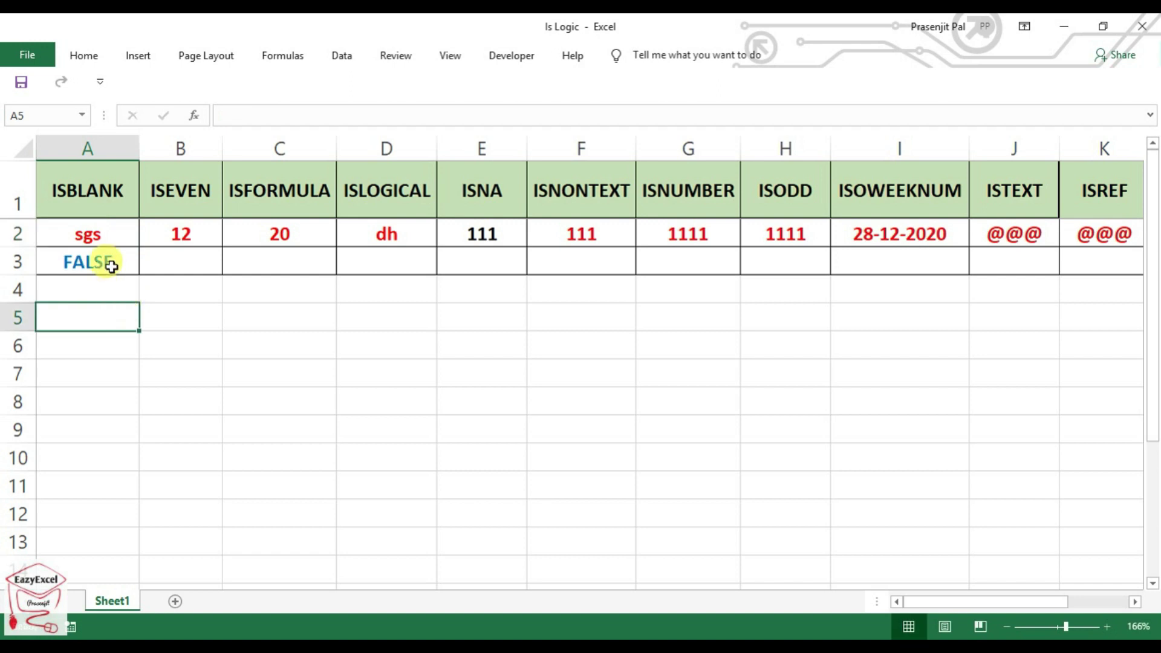
pyautogui.click(113, 260)
# Test the ISBLANK formula with the number 111 in cell A2, and clear that cell again
pyautogui.click(116, 235)
pyautogui.write('111')
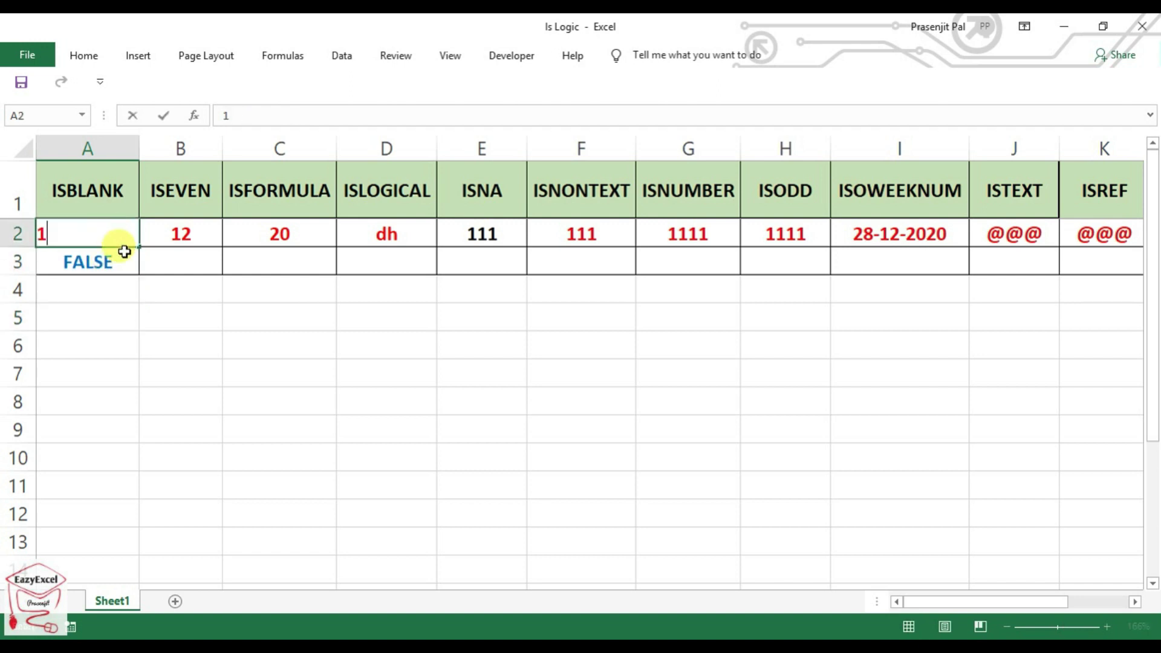
pyautogui.click(138, 317)
pyautogui.click(121, 264)
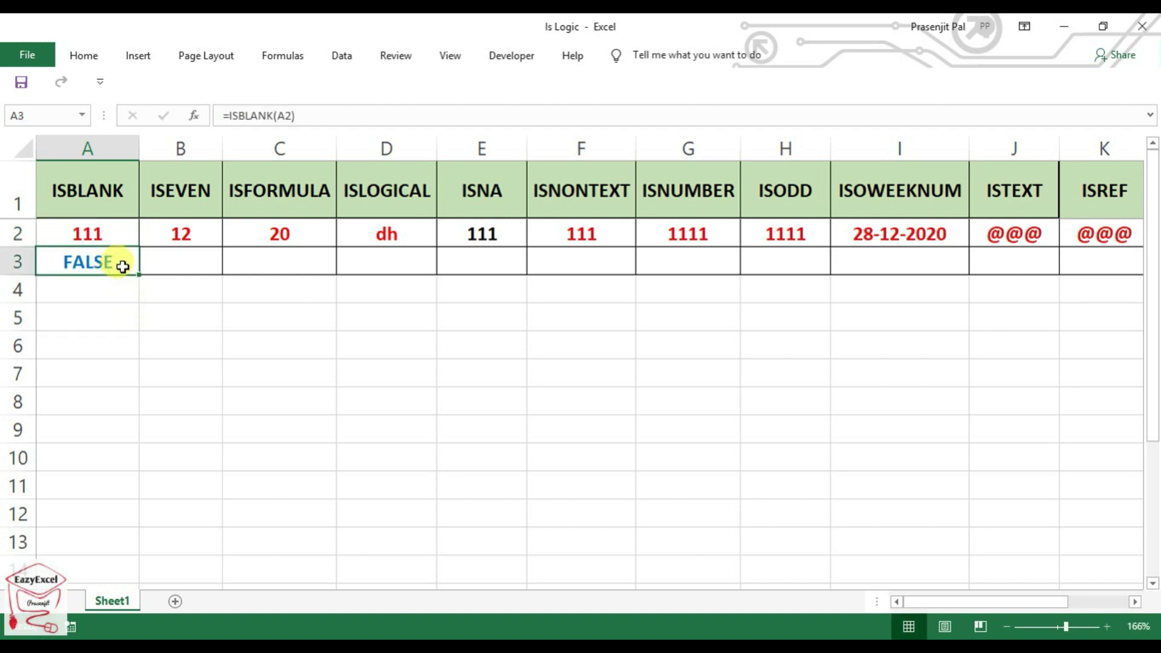
pyautogui.click(116, 232)
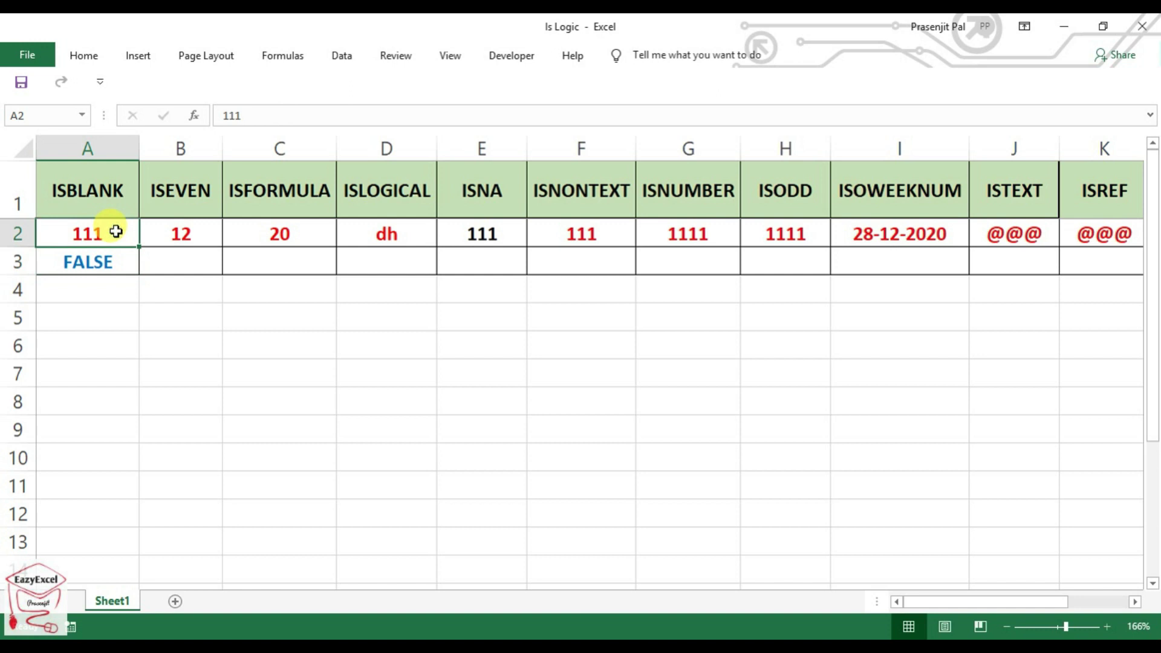
pyautogui.press('Delete')
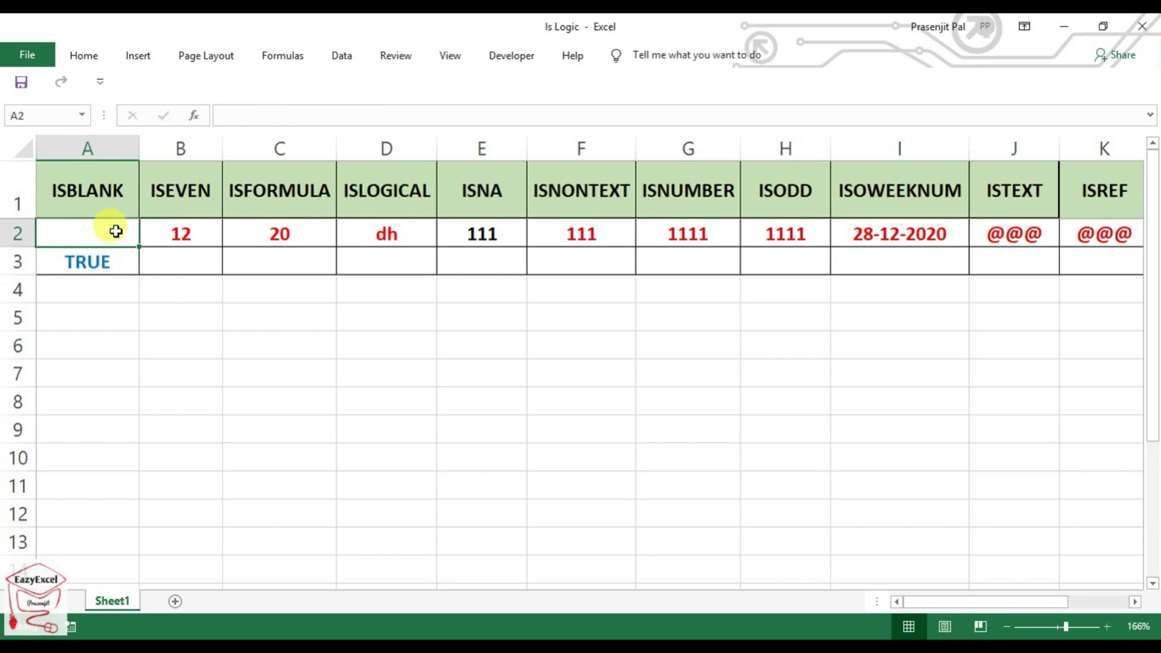
pyautogui.click(95, 321)
# Test the ISBLANK formula with a lone apostrophe in cell A2, and delete the apostrophe again
pyautogui.click(98, 239)
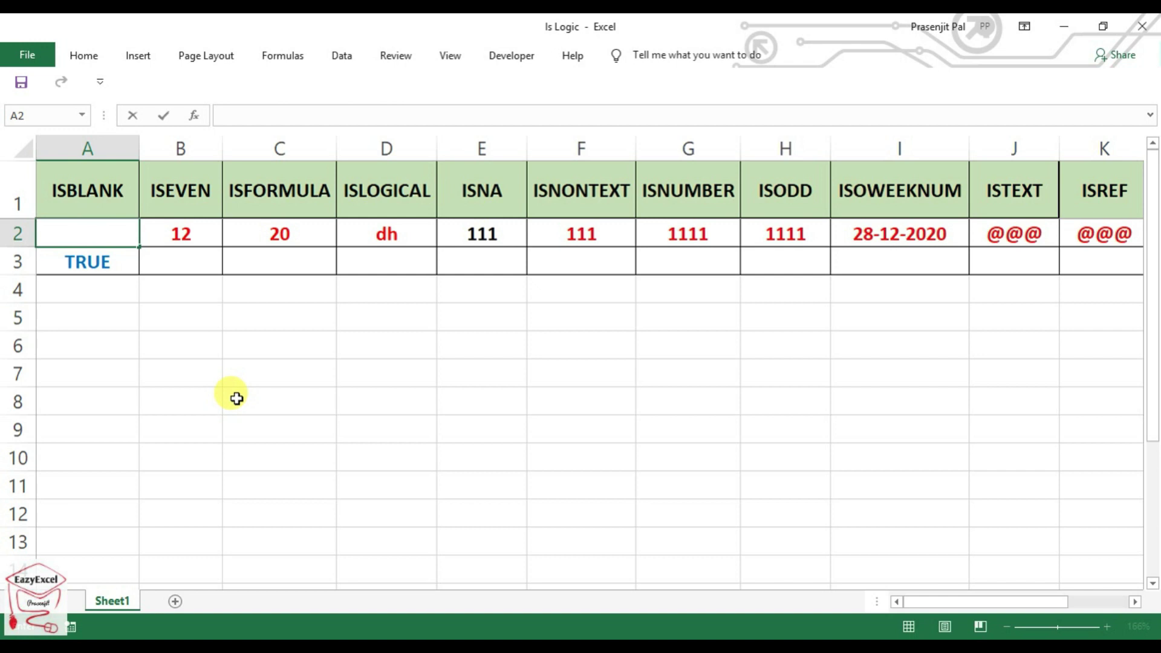
pyautogui.click(187, 393)
pyautogui.click(93, 234)
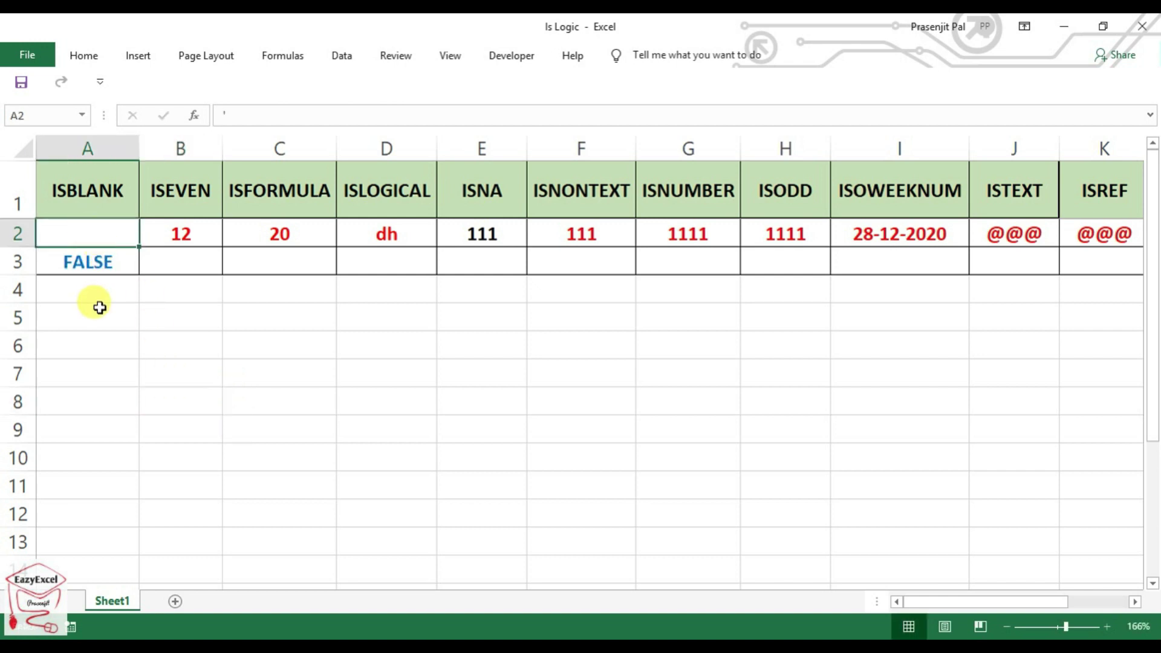
pyautogui.click(88, 260)
pyautogui.click(99, 234)
pyautogui.press('Delete')
pyautogui.click(126, 261)
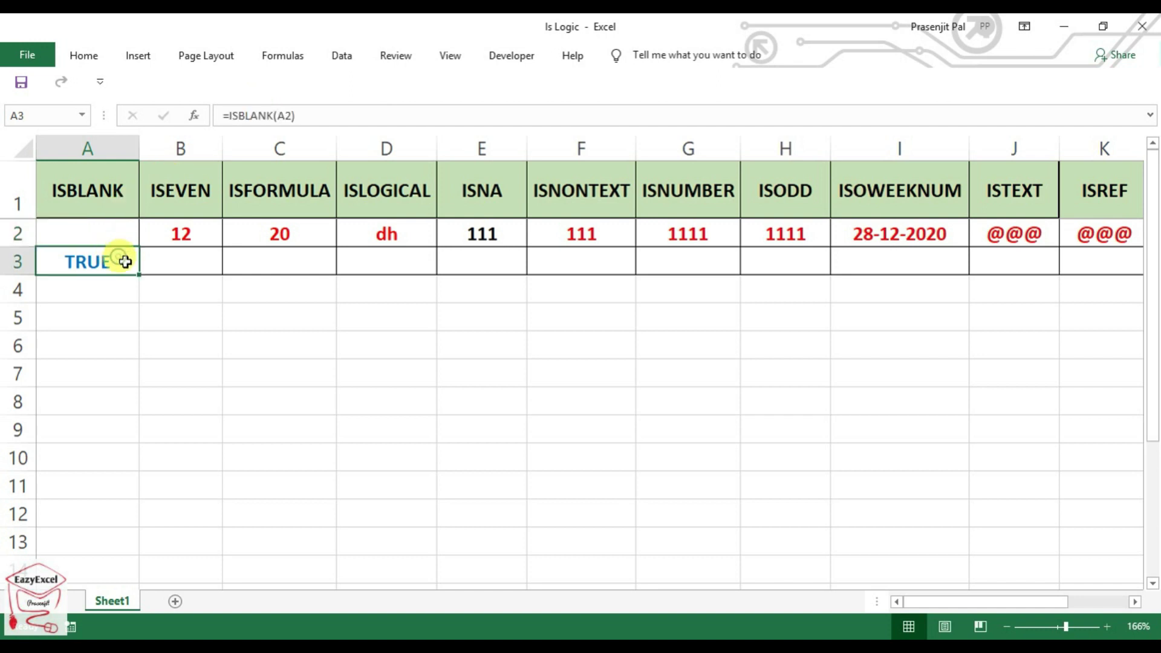
# Enter the formula =ISEVEN(B2) in cell B3 under the ISEVEN heading
pyautogui.click(187, 263)
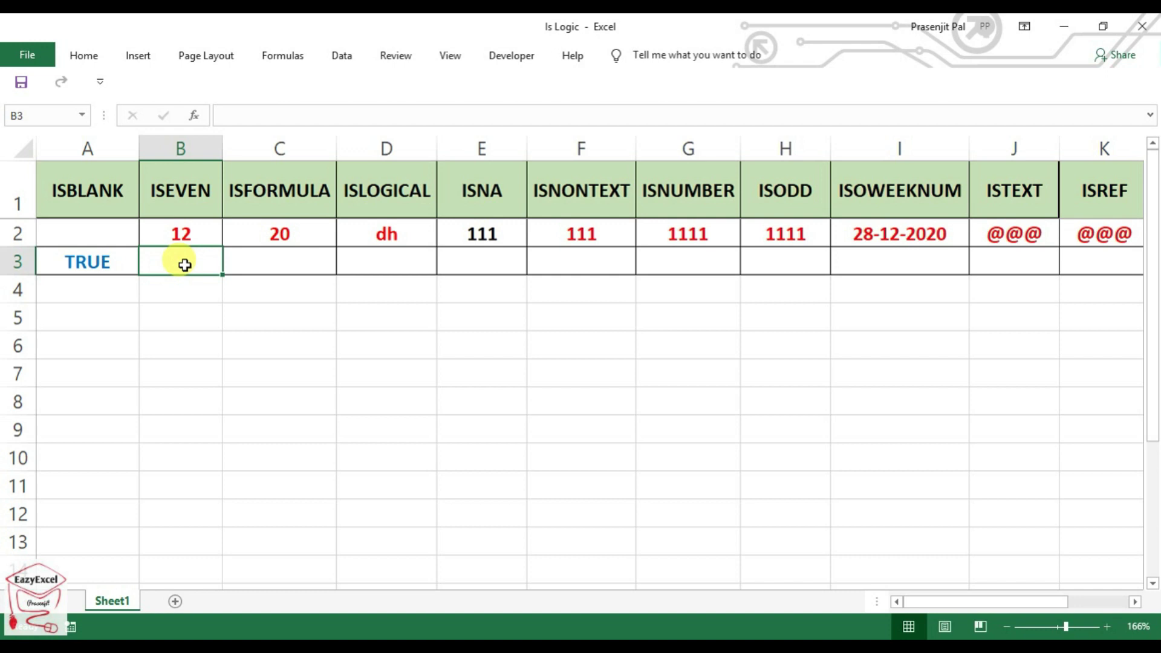
pyautogui.write('=isev')
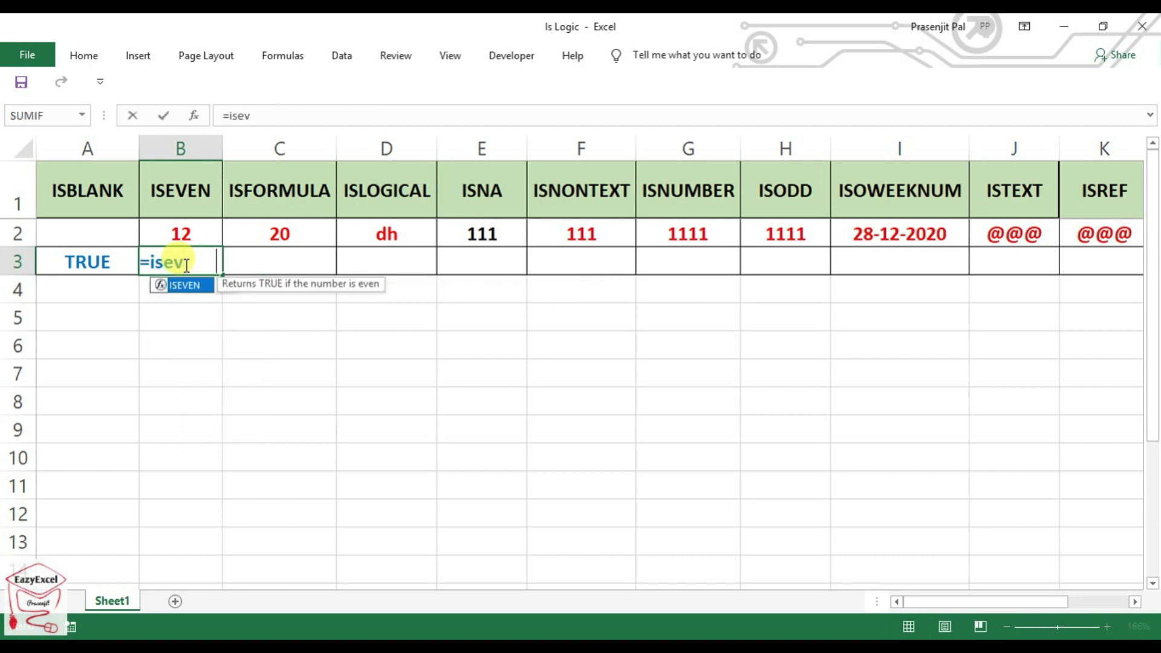
pyautogui.press('Tab')
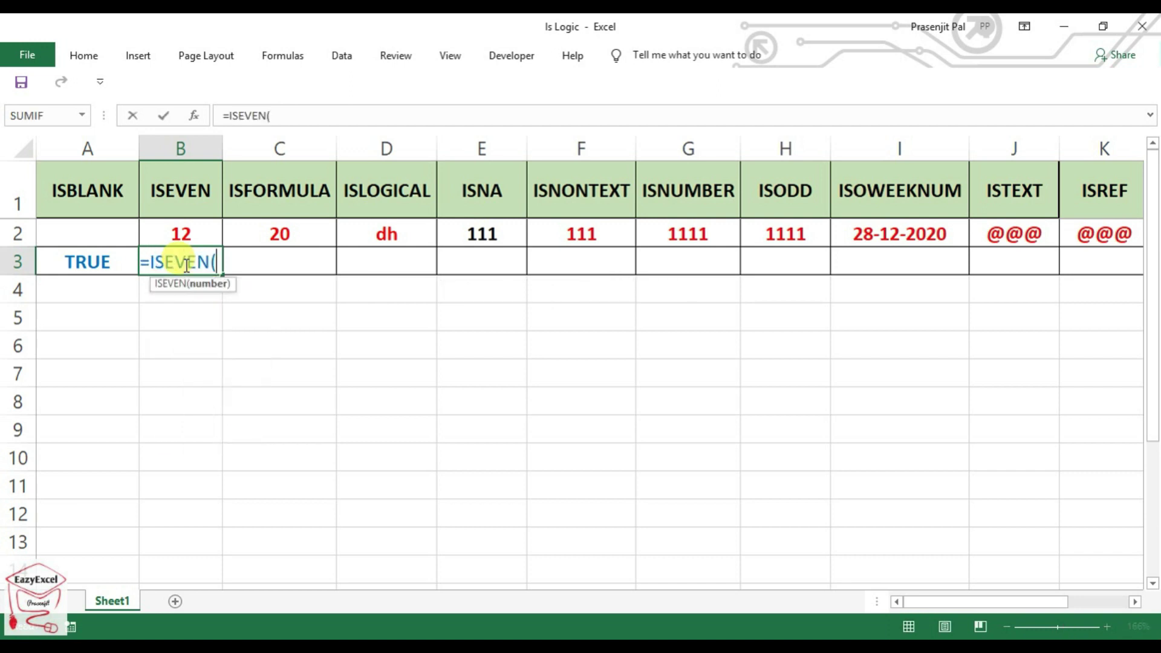
pyautogui.click(185, 236)
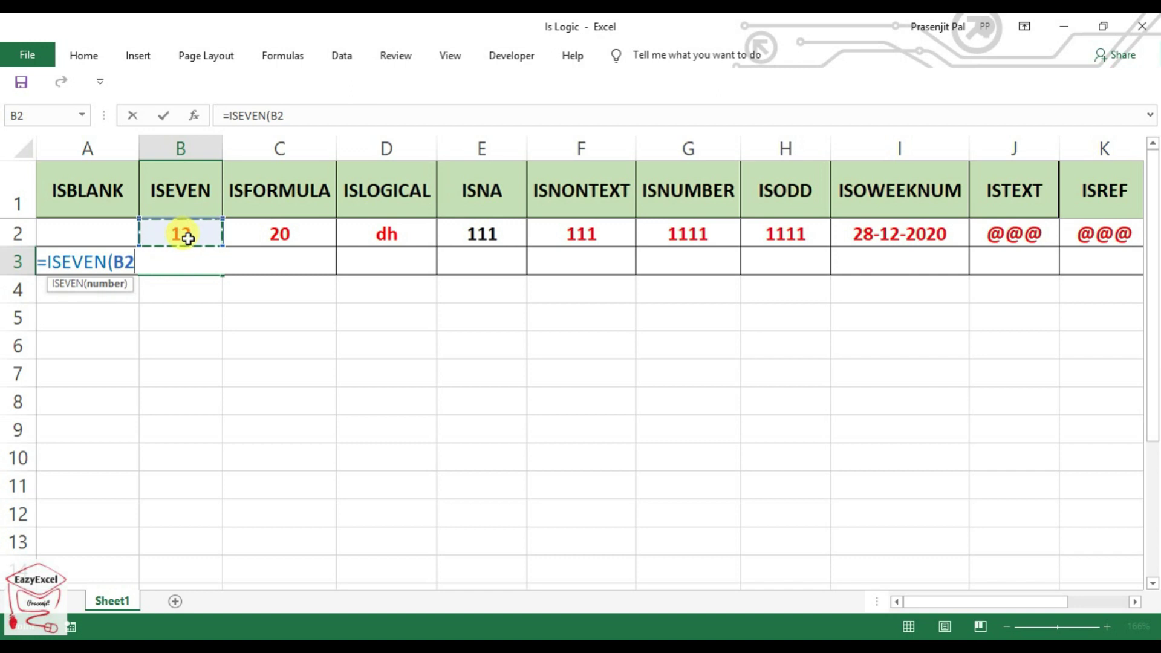
pyautogui.write(')')
pyautogui.press('Return')
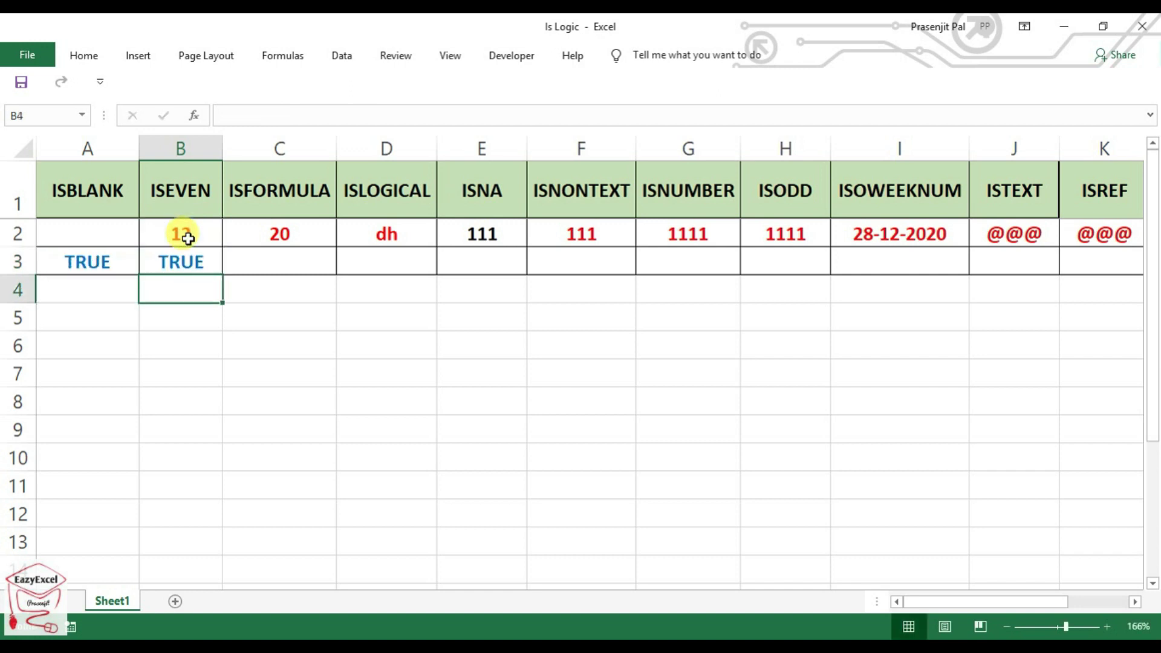
pyautogui.click(187, 259)
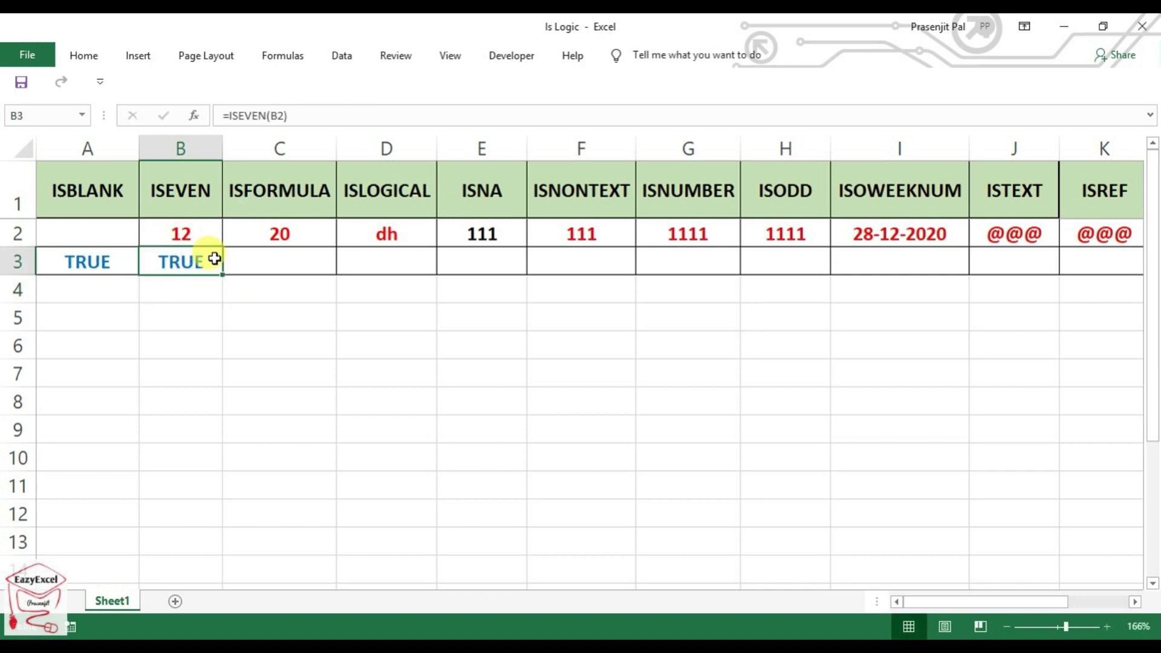
# Change cell B2 to 11 to test the ISEVEN formula with an odd number
pyautogui.click(203, 238)
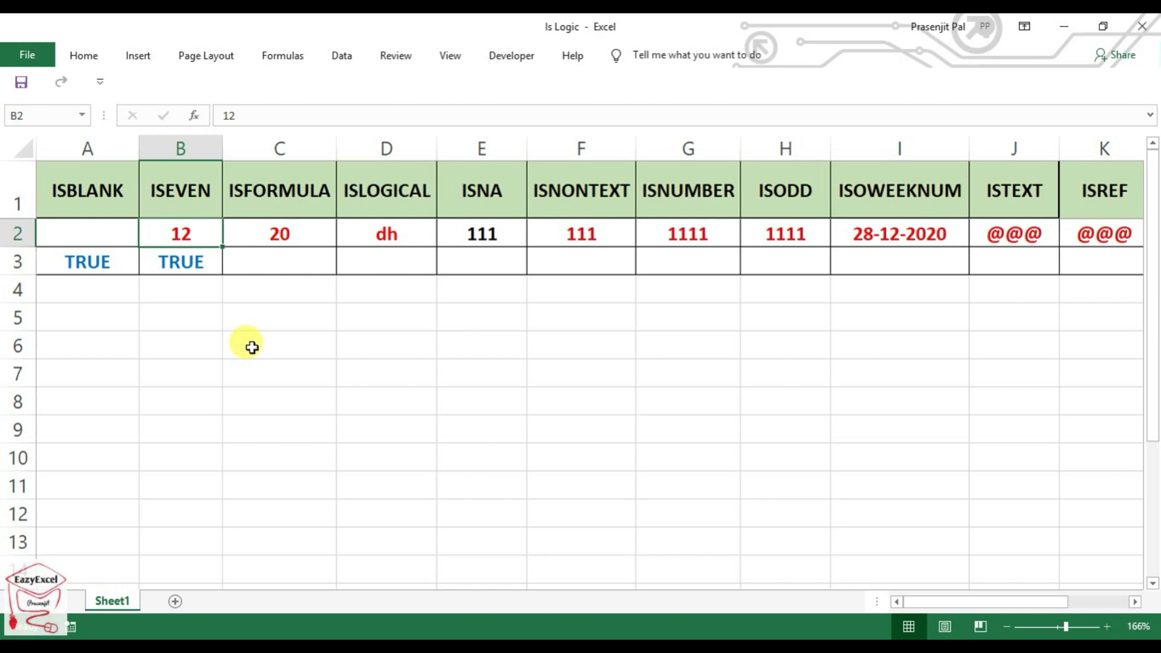
pyautogui.click(192, 260)
pyautogui.click(210, 239)
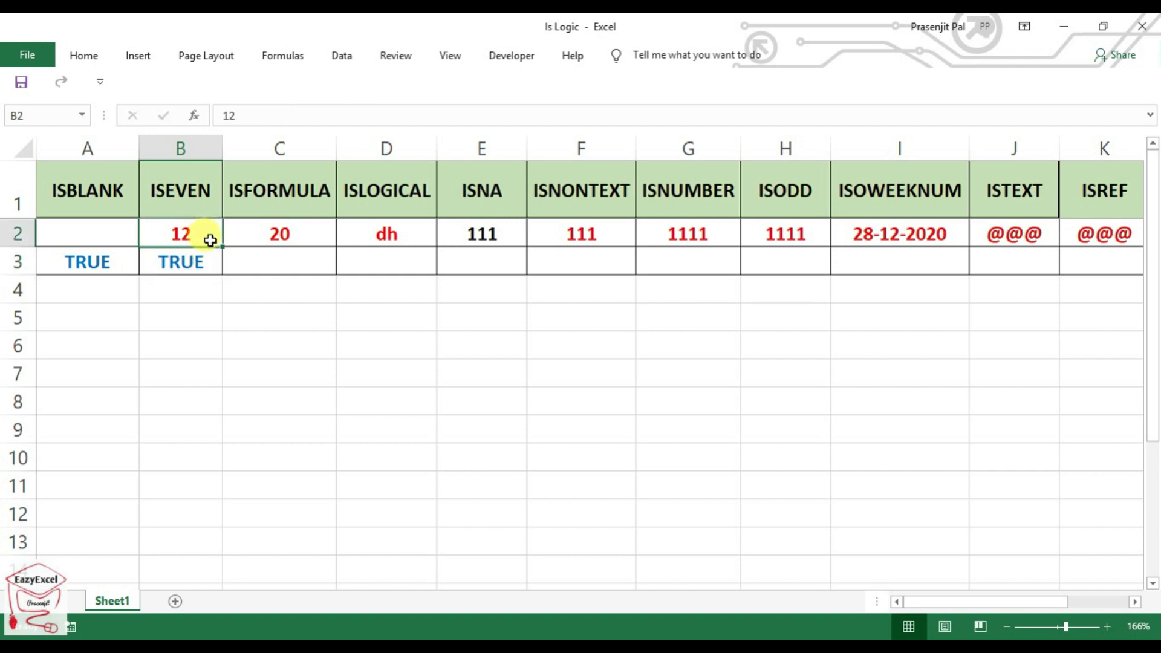
pyautogui.write('11')
pyautogui.click(221, 308)
pyautogui.click(203, 259)
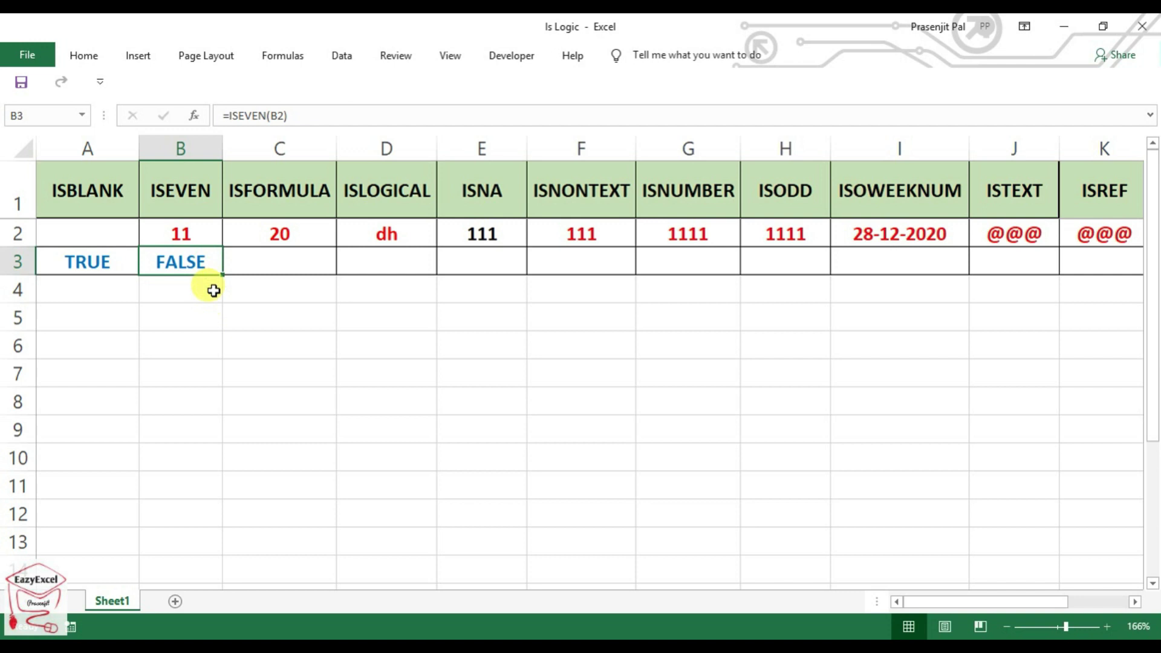
# Replace the number in cell B2 with the text sgr to test ISEVEN on a non-numeric value
pyautogui.click(201, 234)
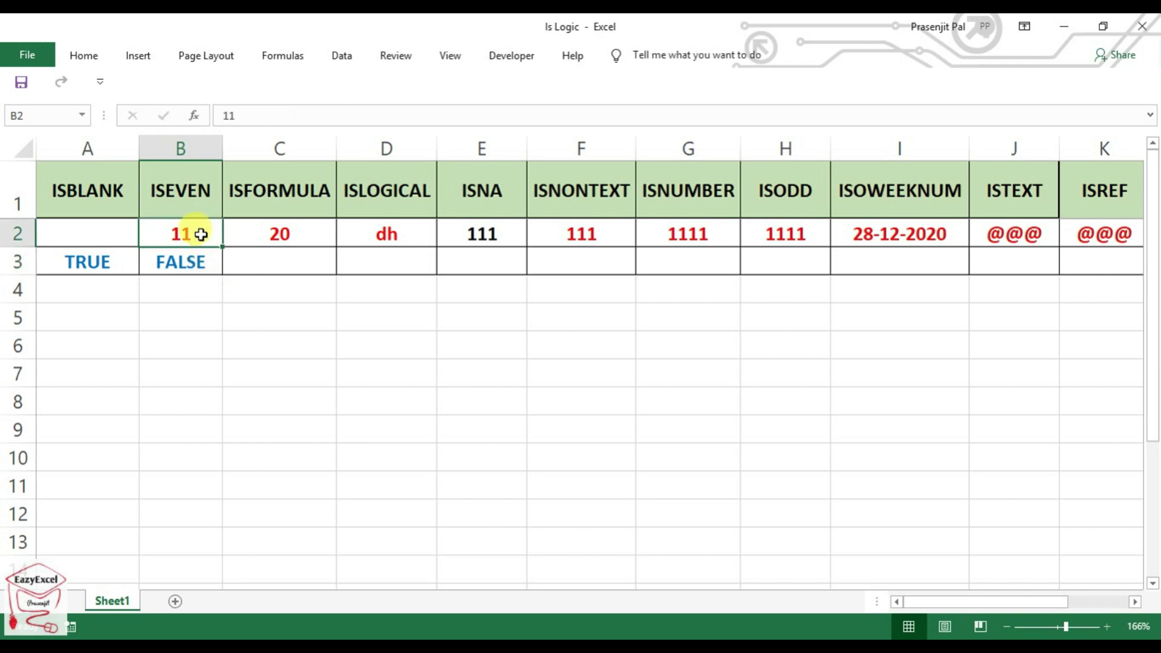
pyautogui.write('sgr')
pyautogui.click(257, 343)
pyautogui.click(201, 259)
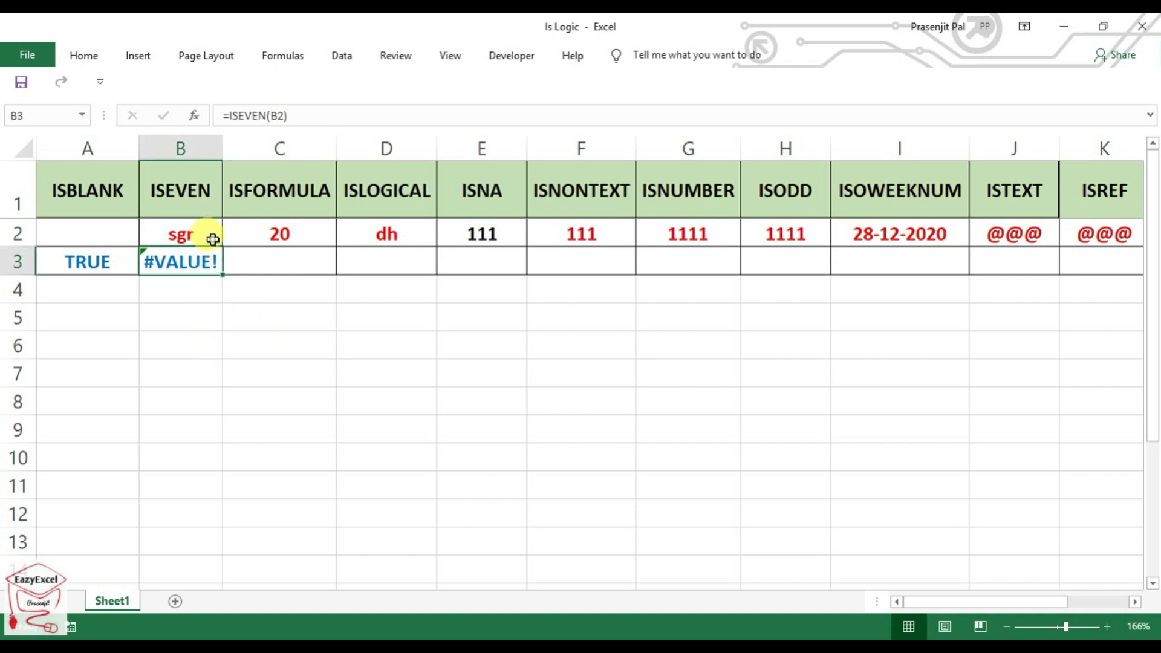
# Set cell B2 to the even number 12 in place of the test text
pyautogui.click(213, 235)
pyautogui.write("'sgr")
pyautogui.press('BackSpace')
pyautogui.press('BackSpace')
pyautogui.press('BackSpace')
pyautogui.press('BackSpace')
pyautogui.write('12')
pyautogui.click(228, 365)
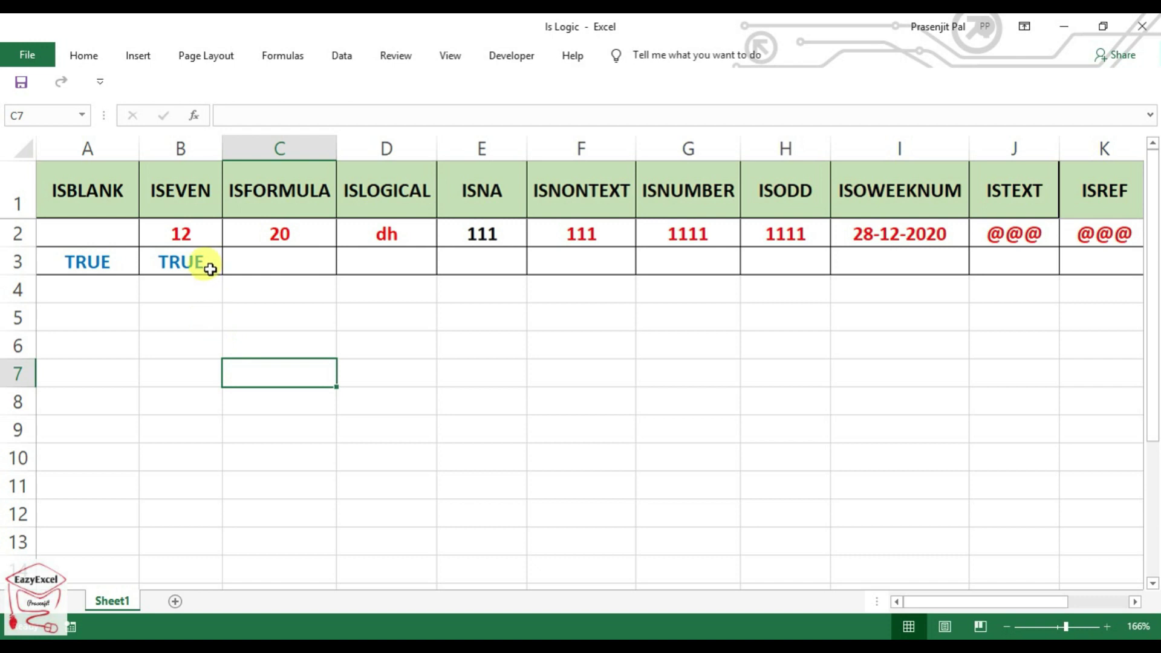
# Enter the formula =ISFORMULA(C2) in cell C3 under the ISFORMULA heading
pyautogui.click(260, 268)
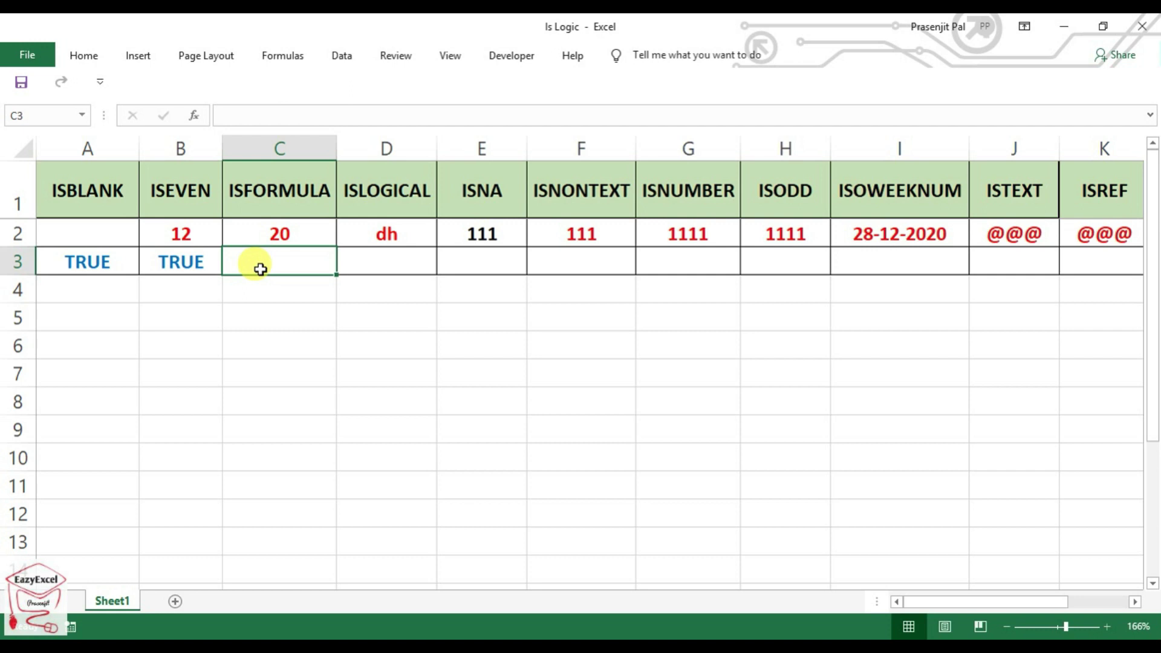
pyautogui.write('=is')
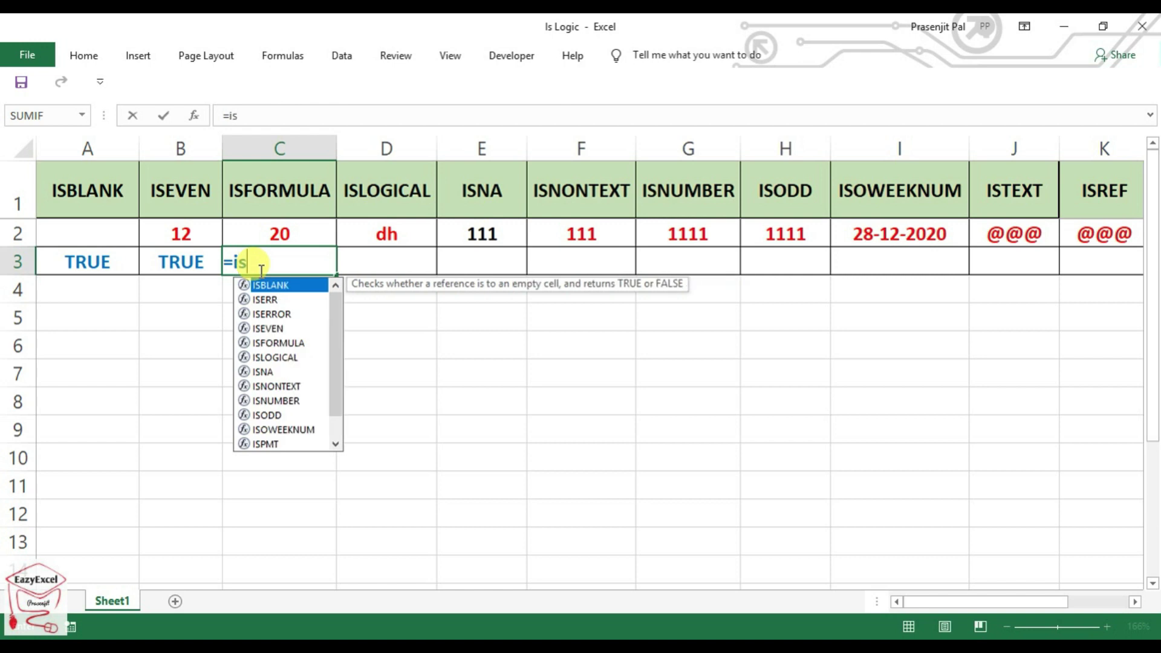
pyautogui.write('form')
pyautogui.press('Tab')
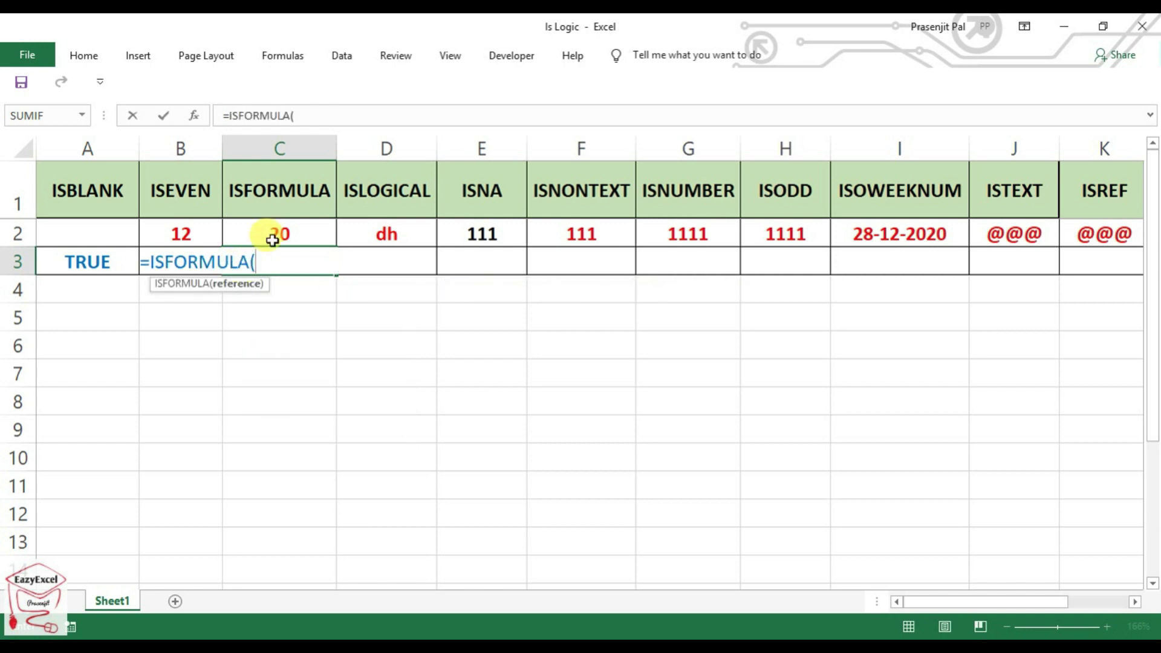
pyautogui.click(272, 240)
pyautogui.write(')')
pyautogui.press('Return')
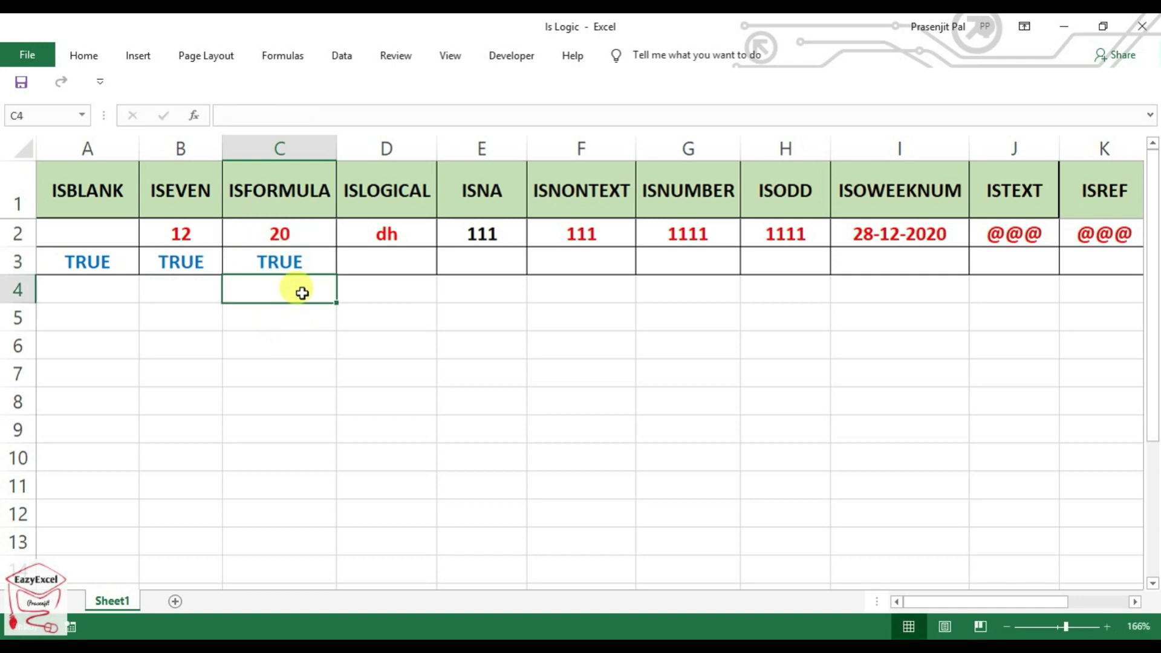
# Examine the ISFORMULA result in cell C3 and the formula behind the number in cell C2
pyautogui.click(298, 262)
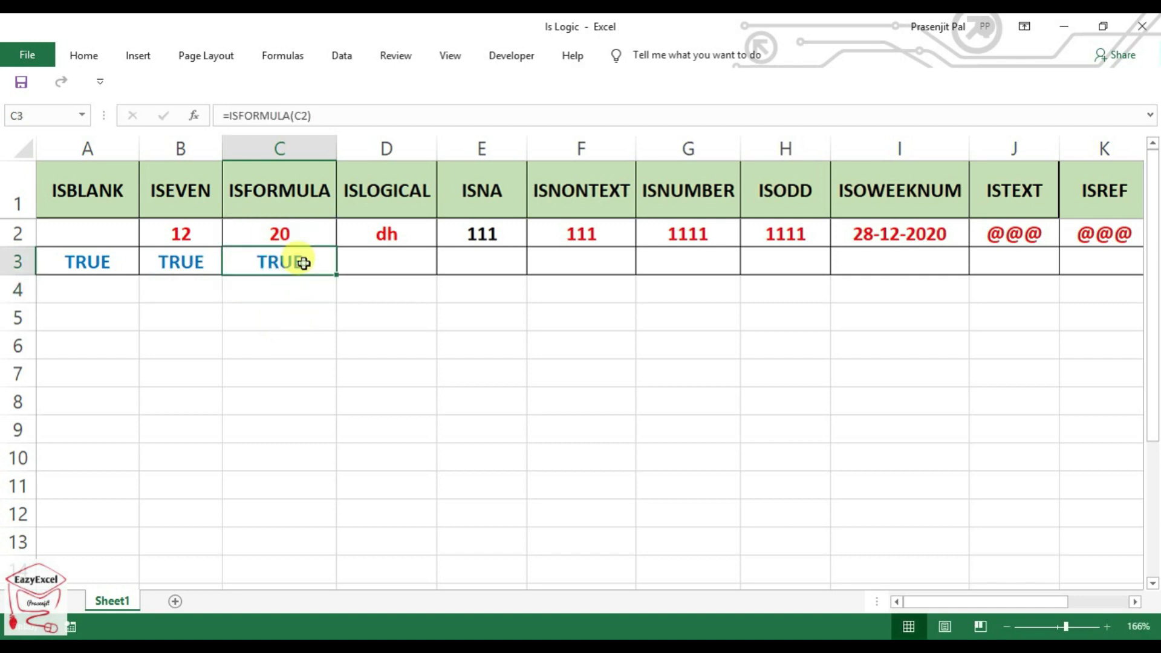
pyautogui.click(294, 231)
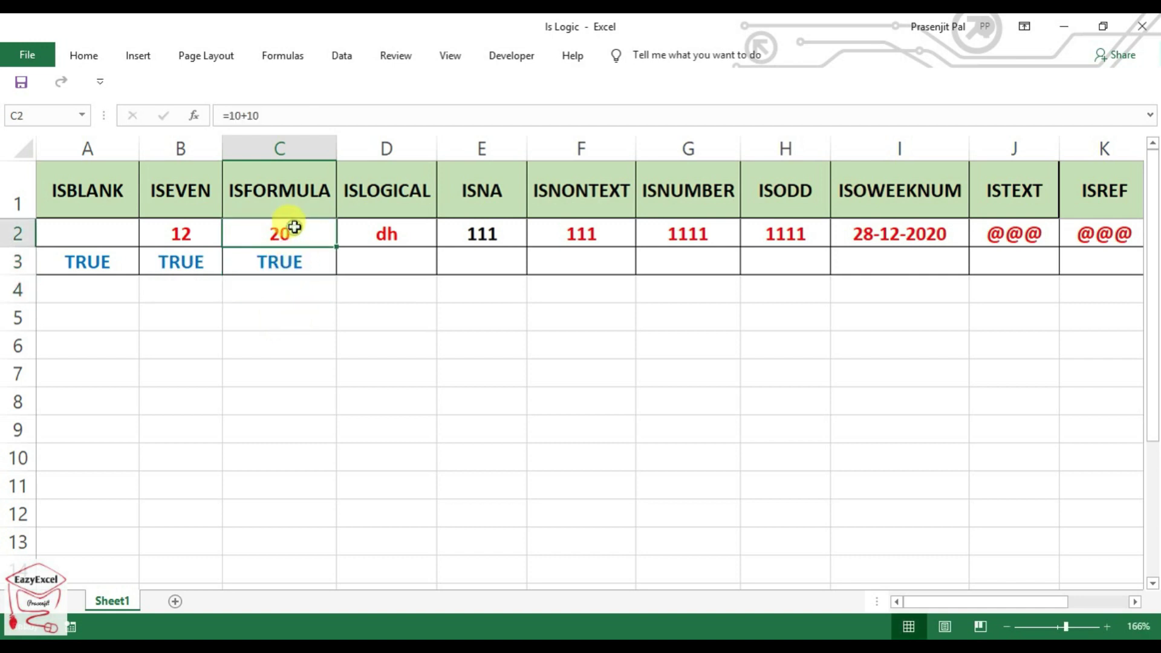
pyautogui.click(294, 119)
pyautogui.moveTo(294, 119); pyautogui.dragTo(222, 116)
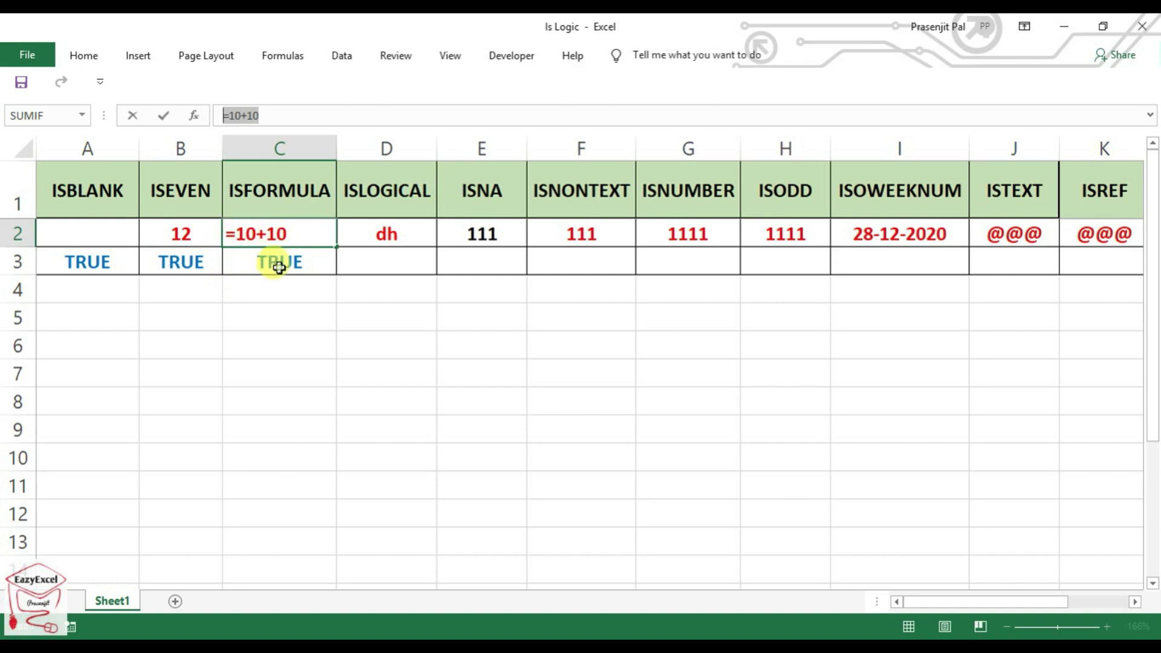
pyautogui.click(280, 268)
pyautogui.press('Escape')
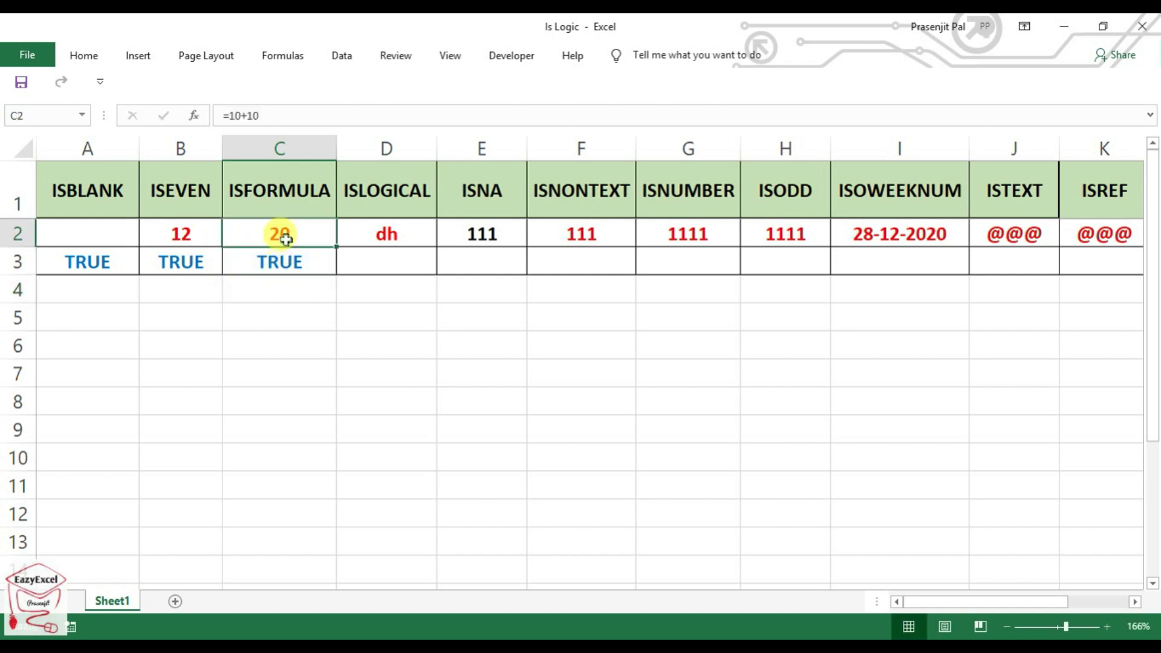
# Convert the formula in cell C2 to the constant value 20 to test ISFORMULA on a plain number
pyautogui.press('F2')
pyautogui.press('F9')
pyautogui.click(298, 260)
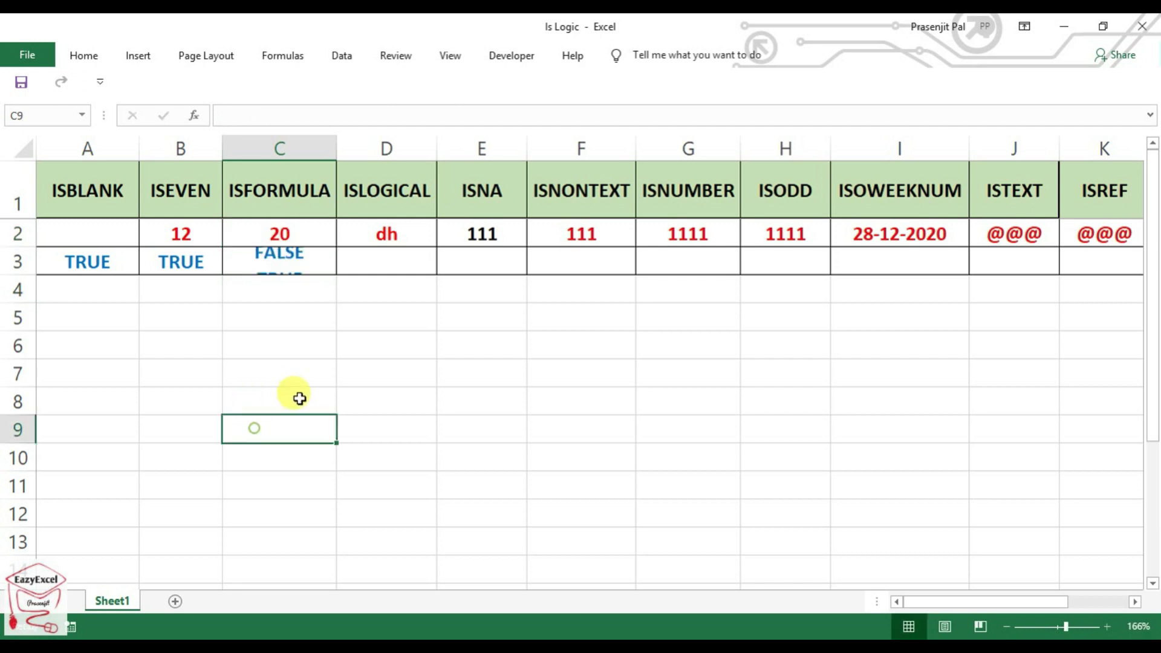
pyautogui.click(296, 234)
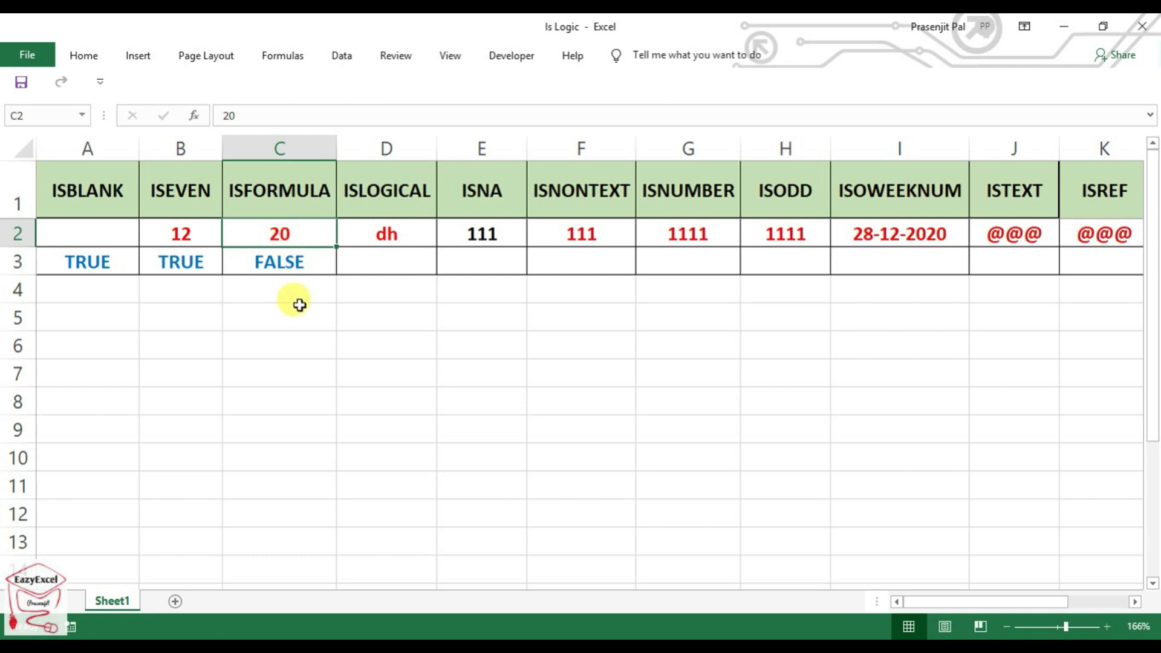
pyautogui.click(304, 259)
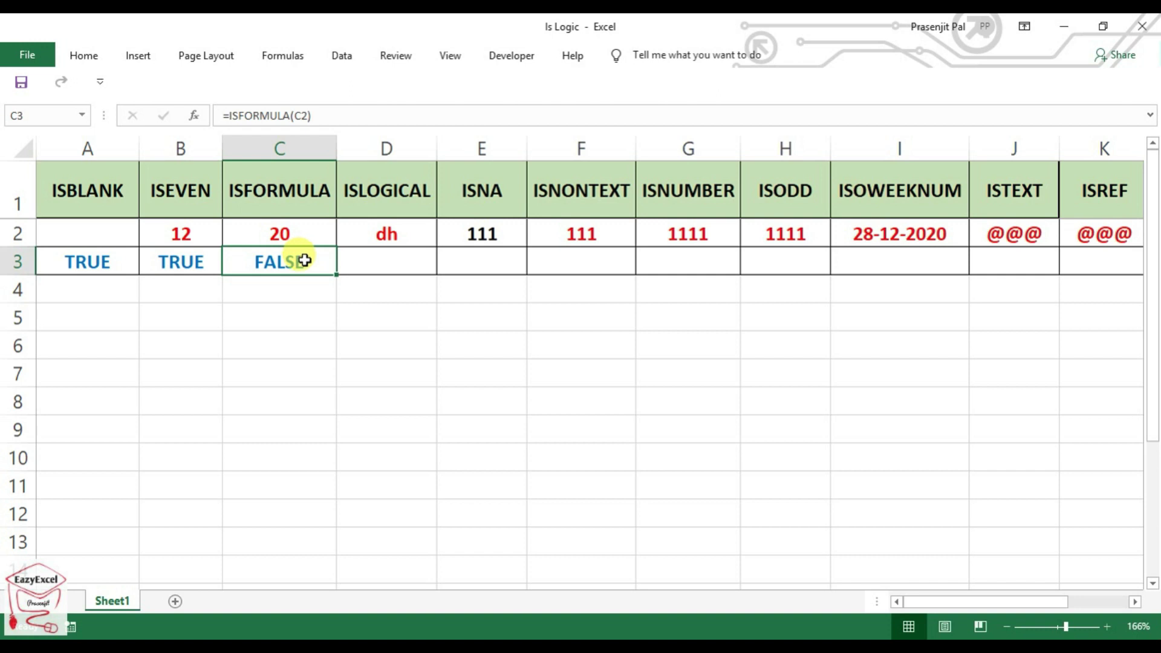
pyautogui.click(303, 235)
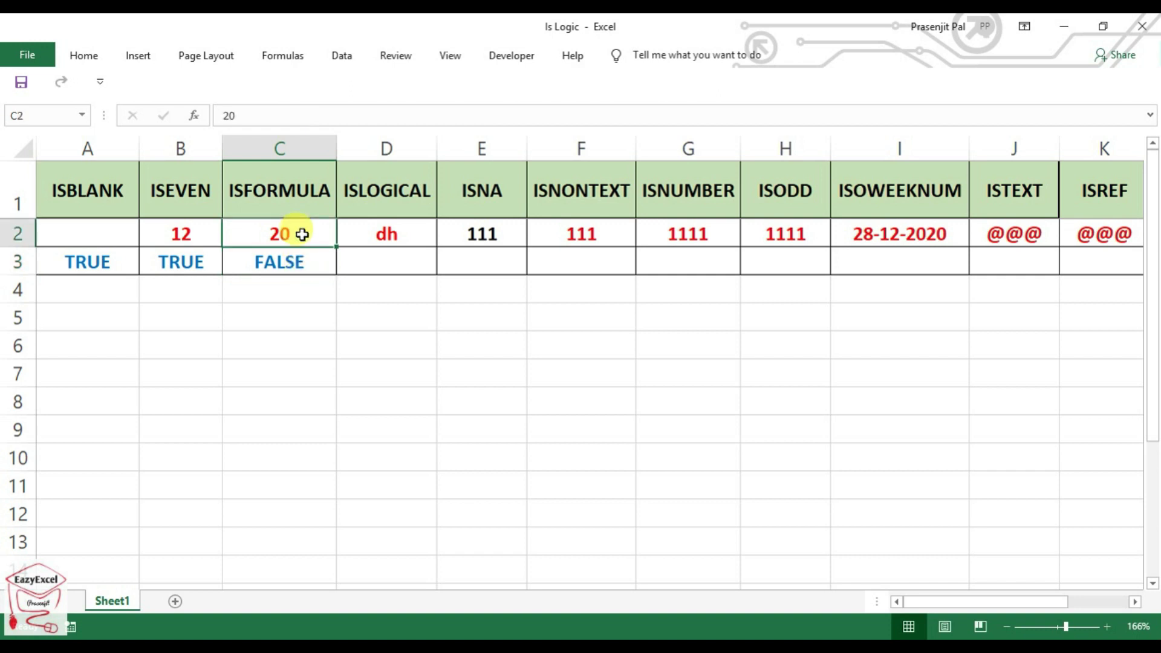
# Enter the formula =ISLOGICAL(D2) in cell D3 under the ISLOGICAL heading
pyautogui.click(367, 263)
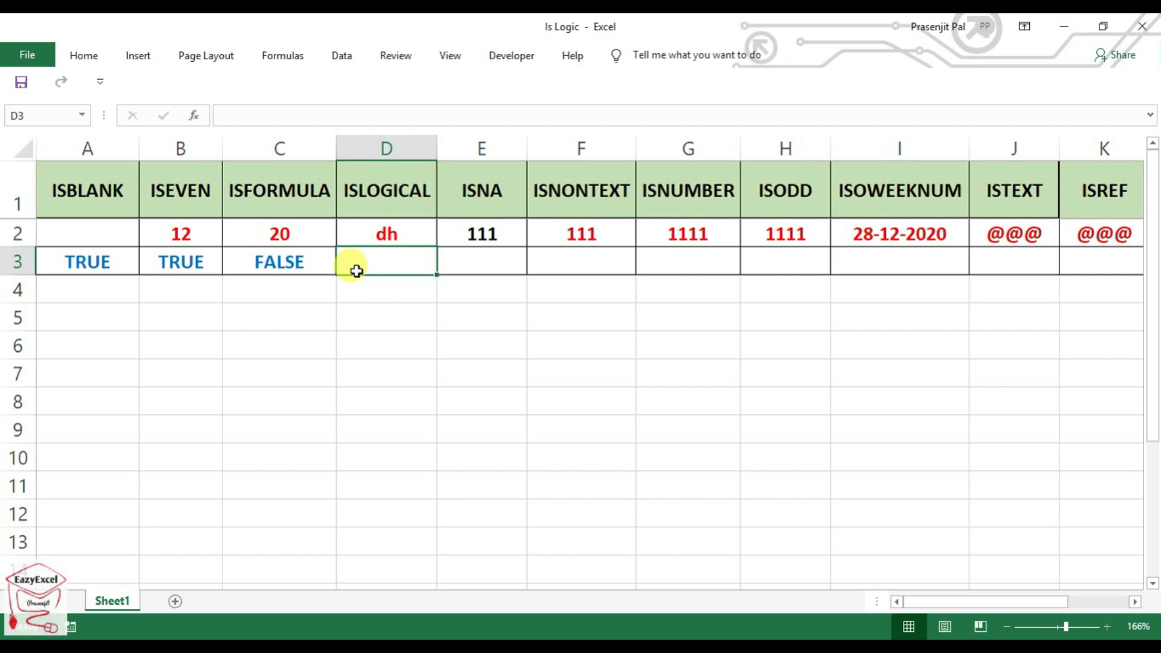
pyautogui.write('=')
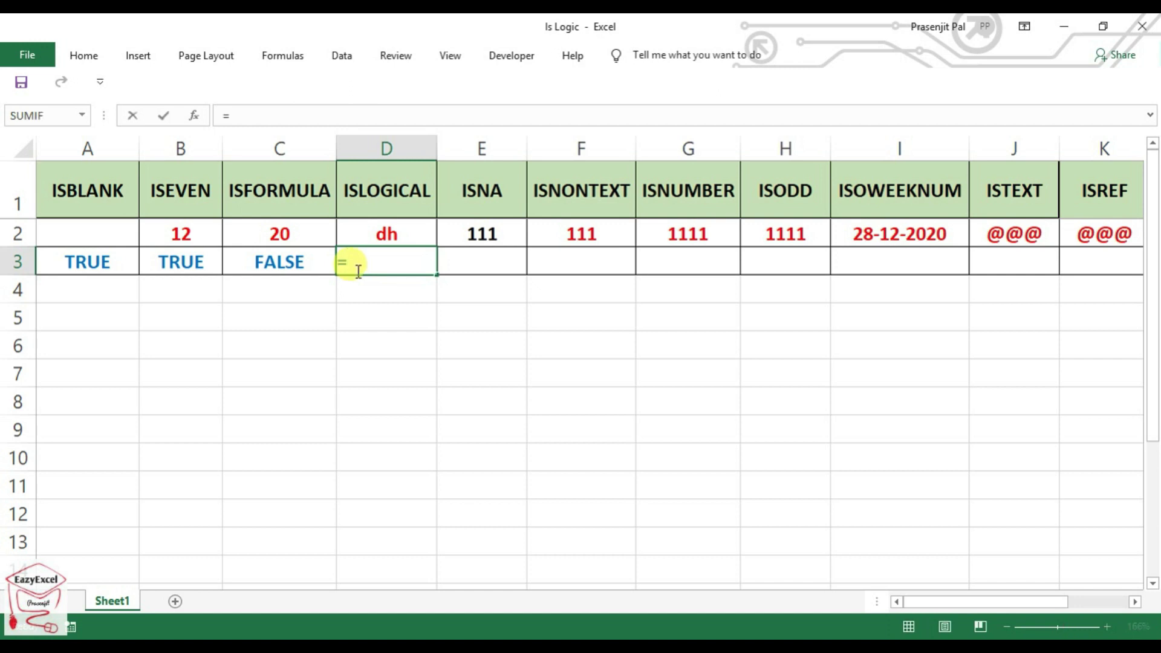
pyautogui.write('islo')
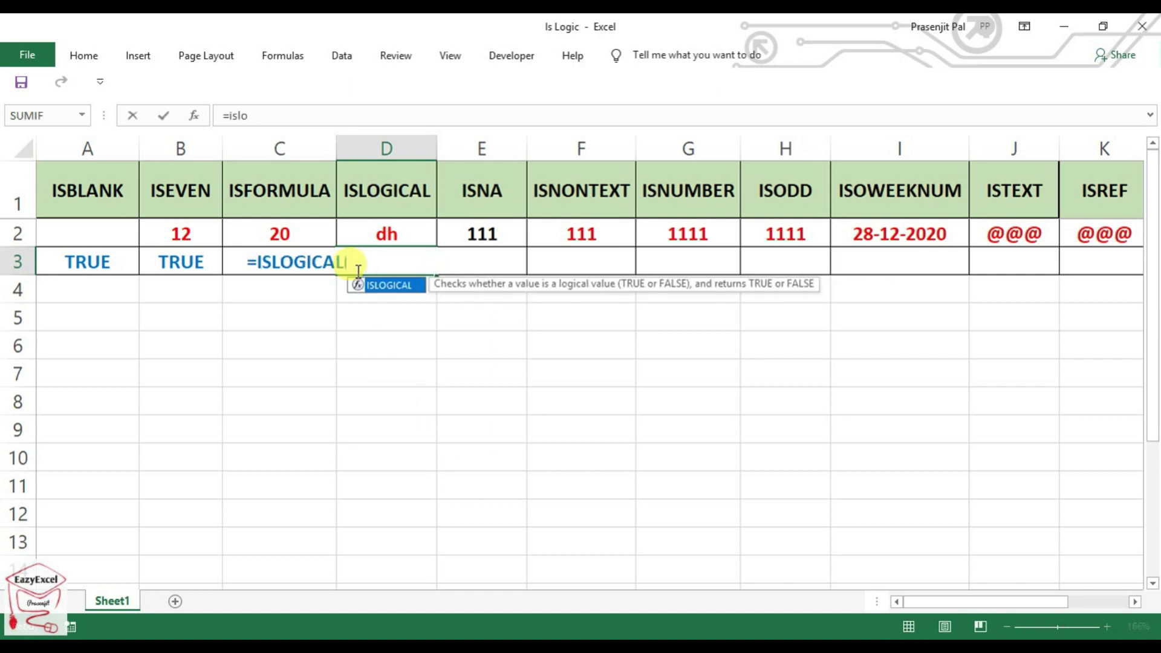
pyautogui.press('Tab')
pyautogui.click(387, 235)
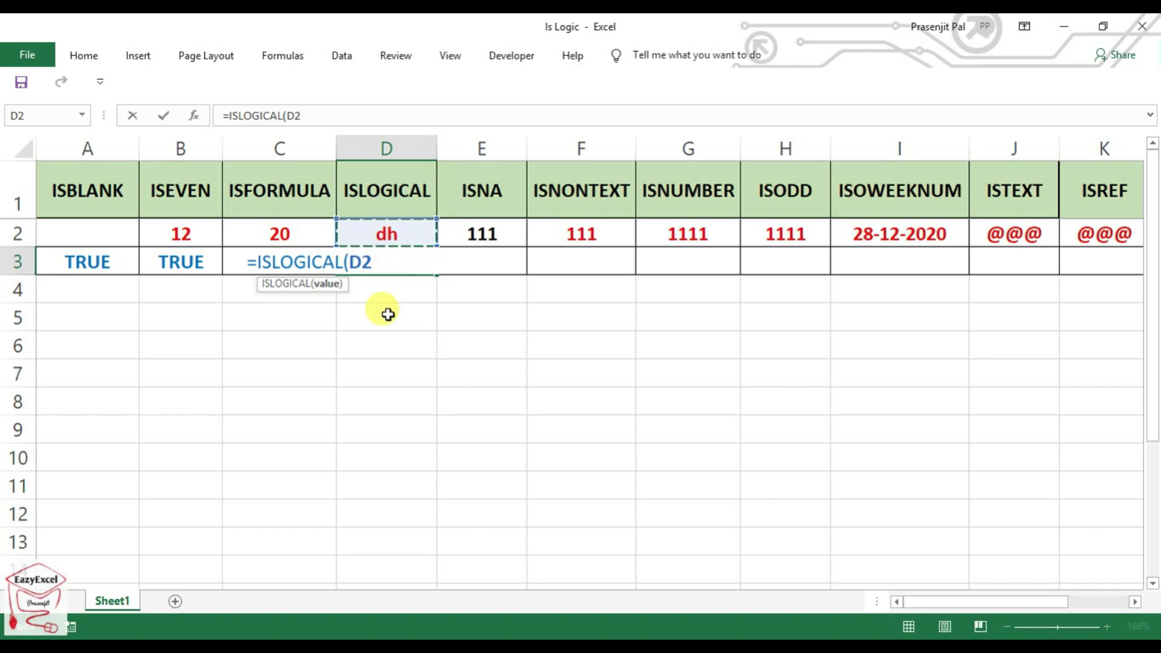
pyautogui.write(')')
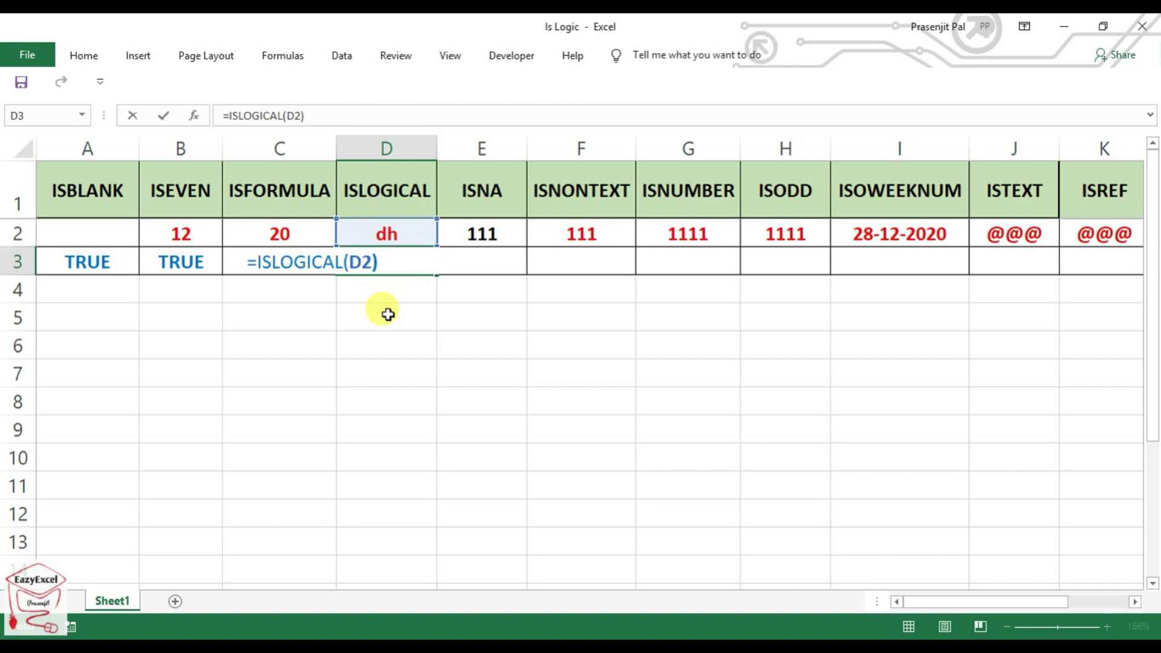
pyautogui.press('Return')
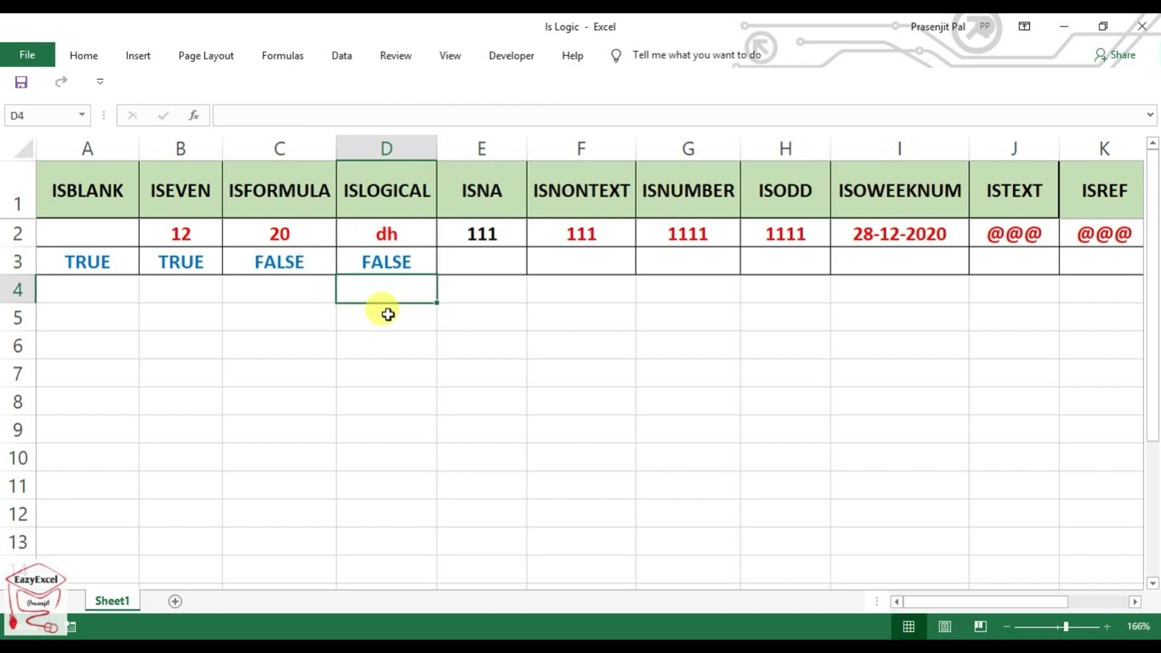
pyautogui.click(396, 260)
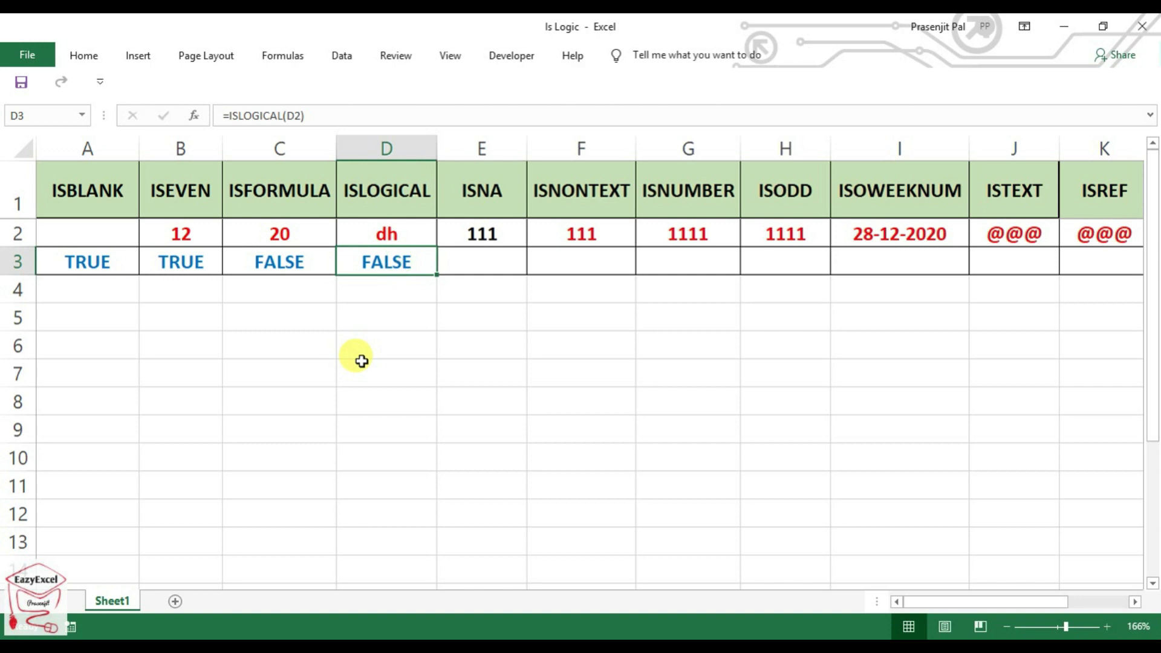
# Replace the text in cell D2 with TRUE to test ISLOGICAL on a logical value
pyautogui.click(406, 225)
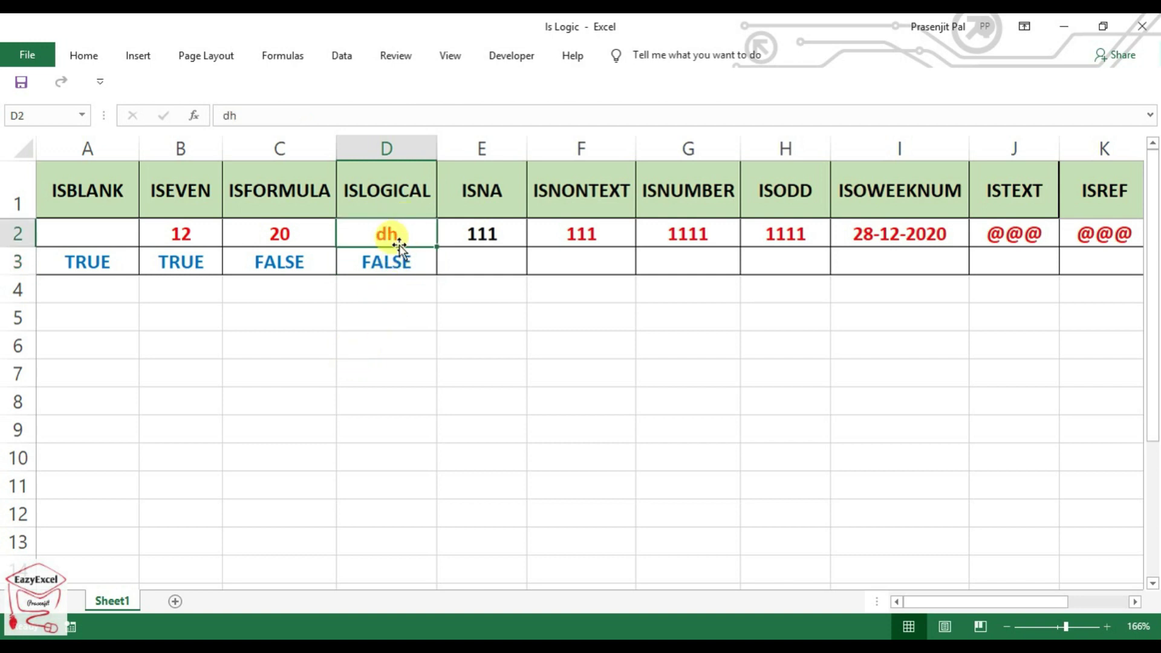
pyautogui.write('TRUE')
pyautogui.click(385, 290)
pyautogui.press('Up')
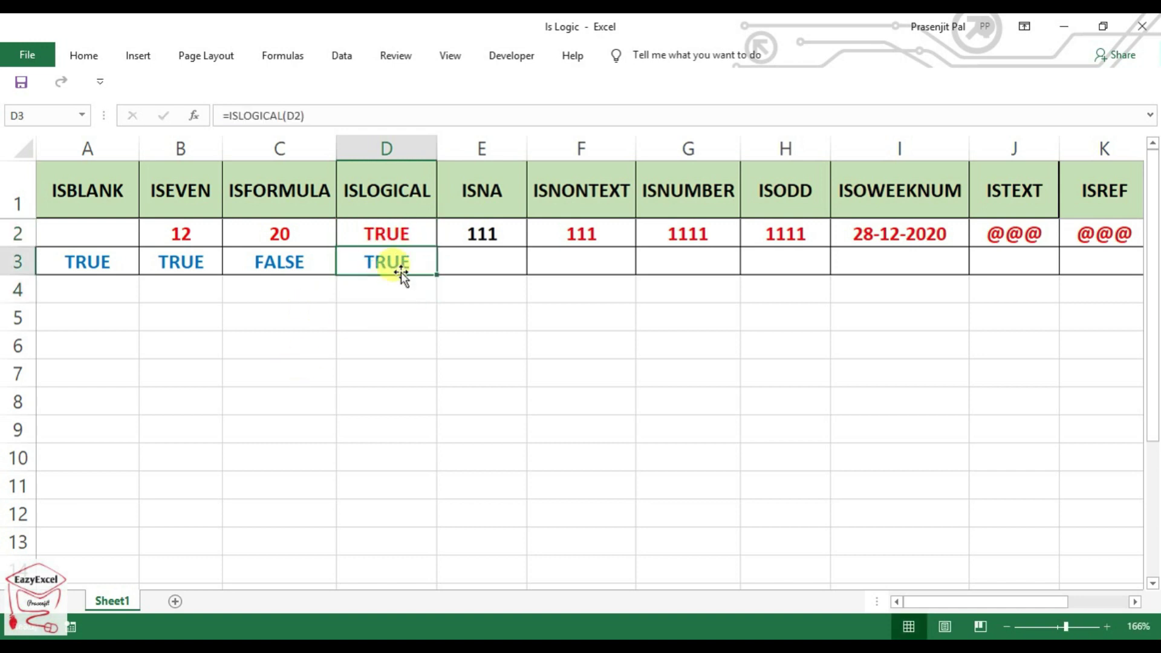
# Change cell D2 to FALSE and check the ISLOGICAL result in cell D3
pyautogui.click(397, 230)
pyautogui.write('FALSE')
pyautogui.click(368, 319)
pyautogui.click(417, 260)
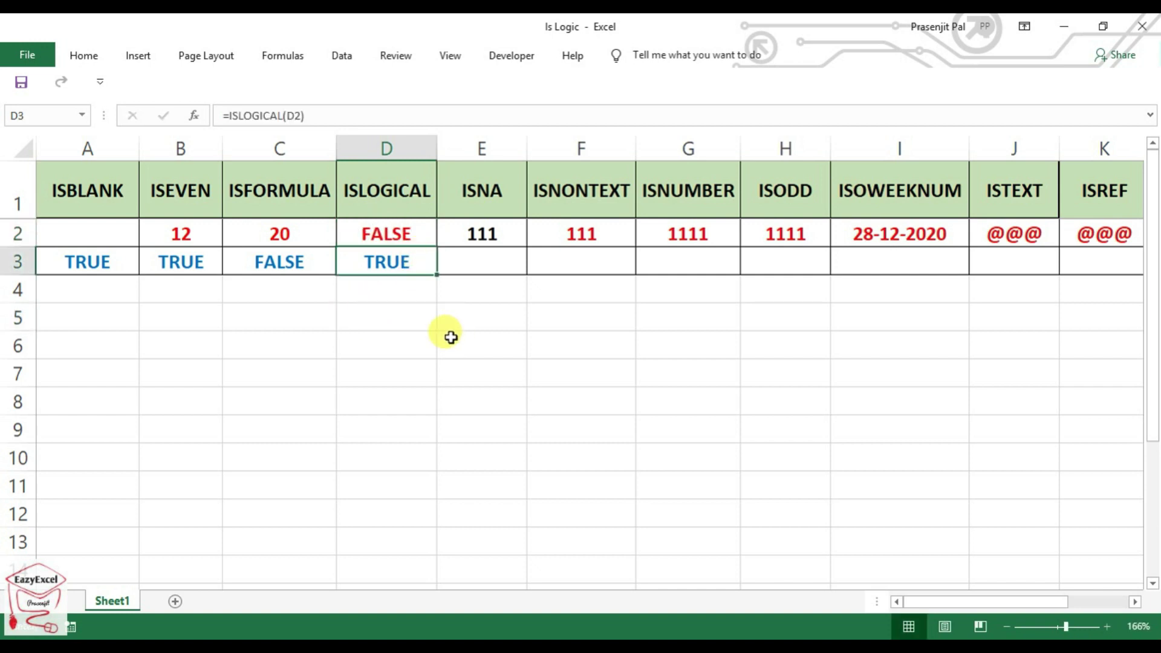
pyautogui.click(412, 231)
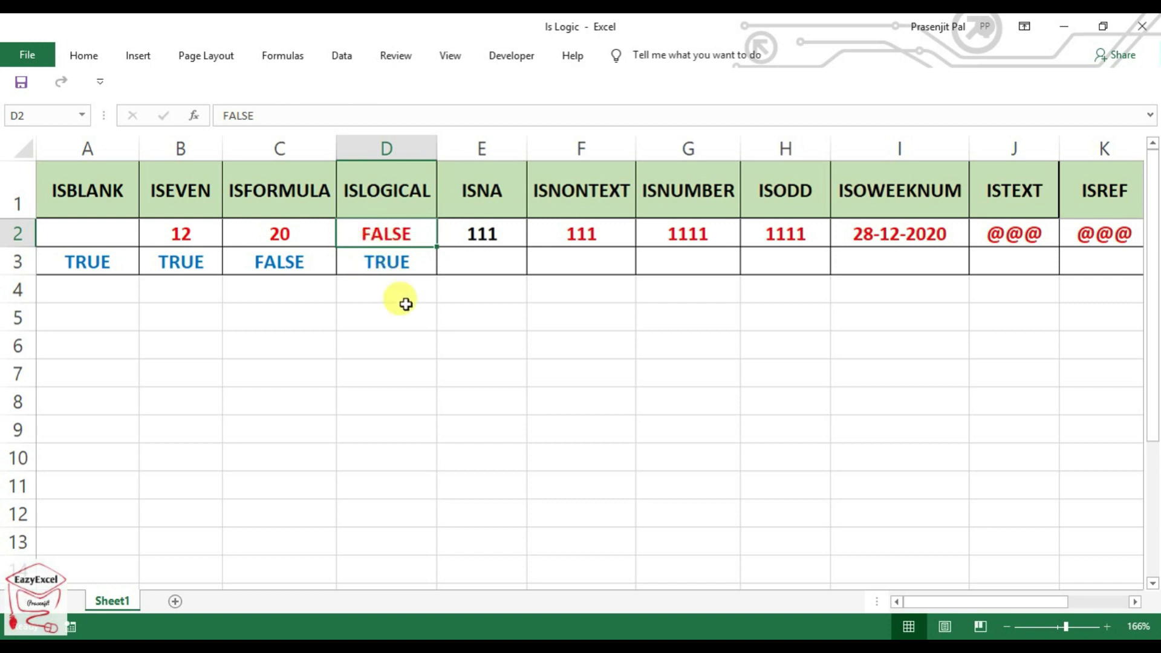
pyautogui.click(384, 262)
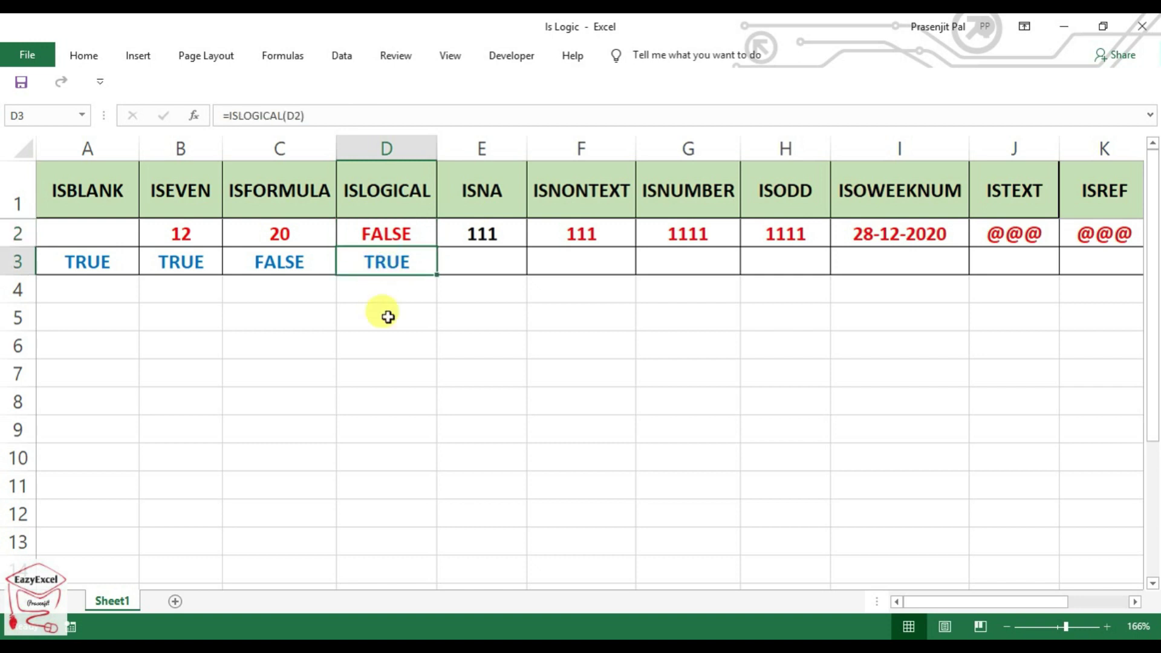
# Test ISLOGICAL on non-logical values by setting cell D2 to the letter r and to the number 111
pyautogui.click(397, 237)
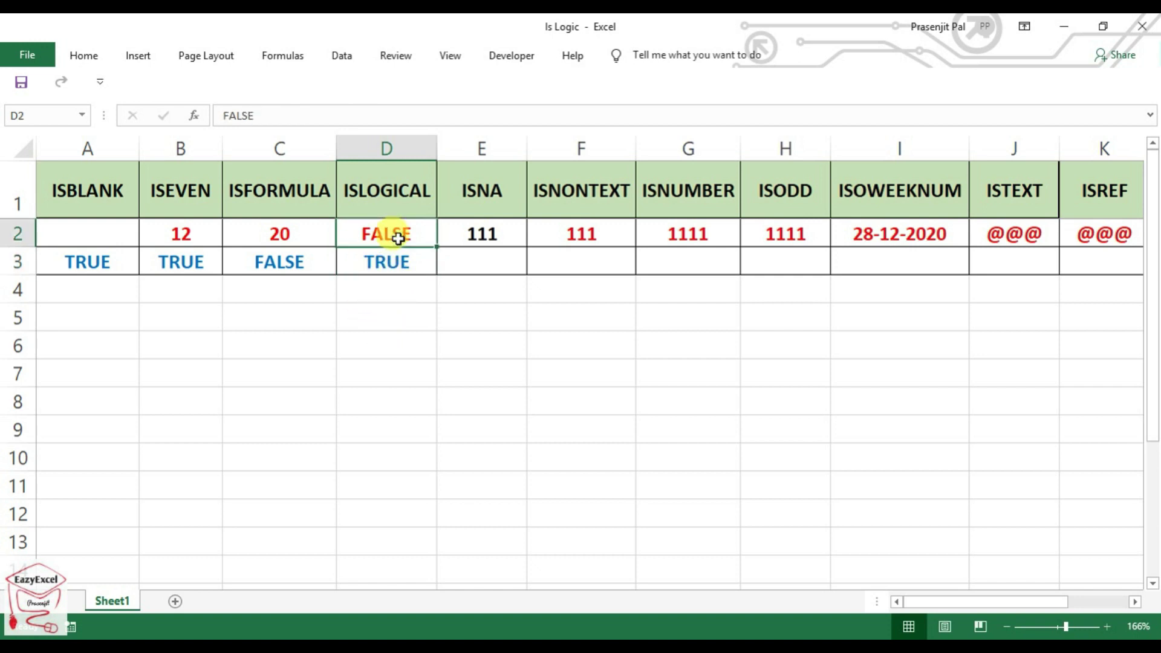
pyautogui.write('r')
pyautogui.click(417, 319)
pyautogui.doubleClick(402, 229)
pyautogui.press('BackSpace')
pyautogui.write('111')
pyautogui.click(469, 371)
# Set cell D2 to ### to test ISLOGICAL on special characters
pyautogui.click(389, 231)
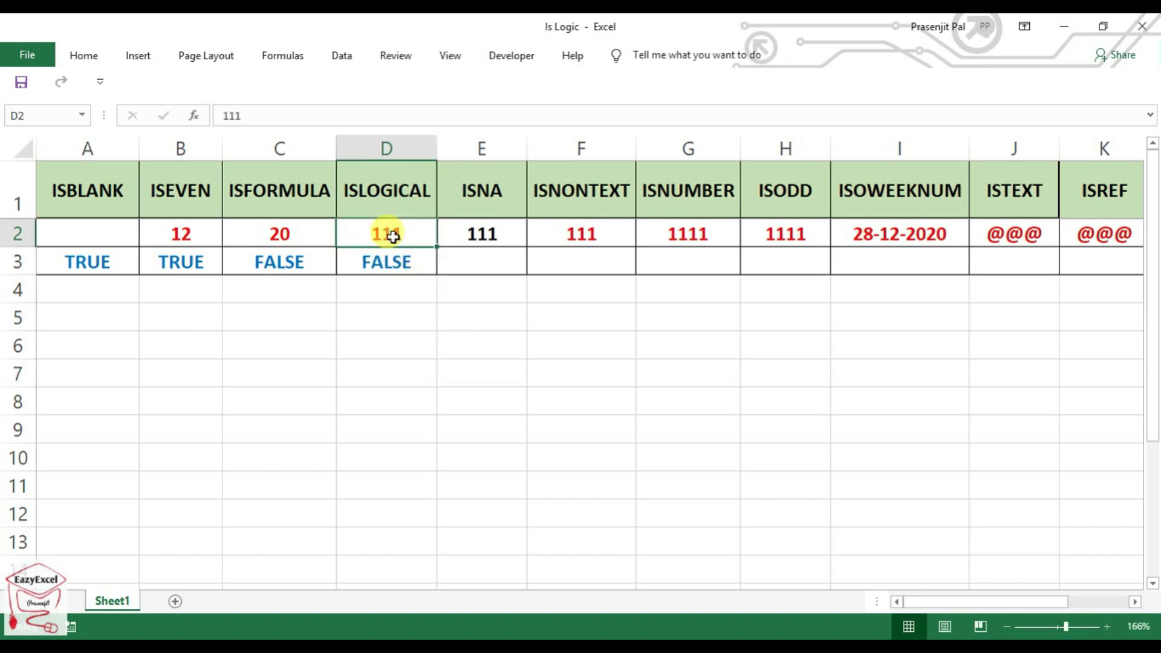
pyautogui.write('###')
pyautogui.click(444, 344)
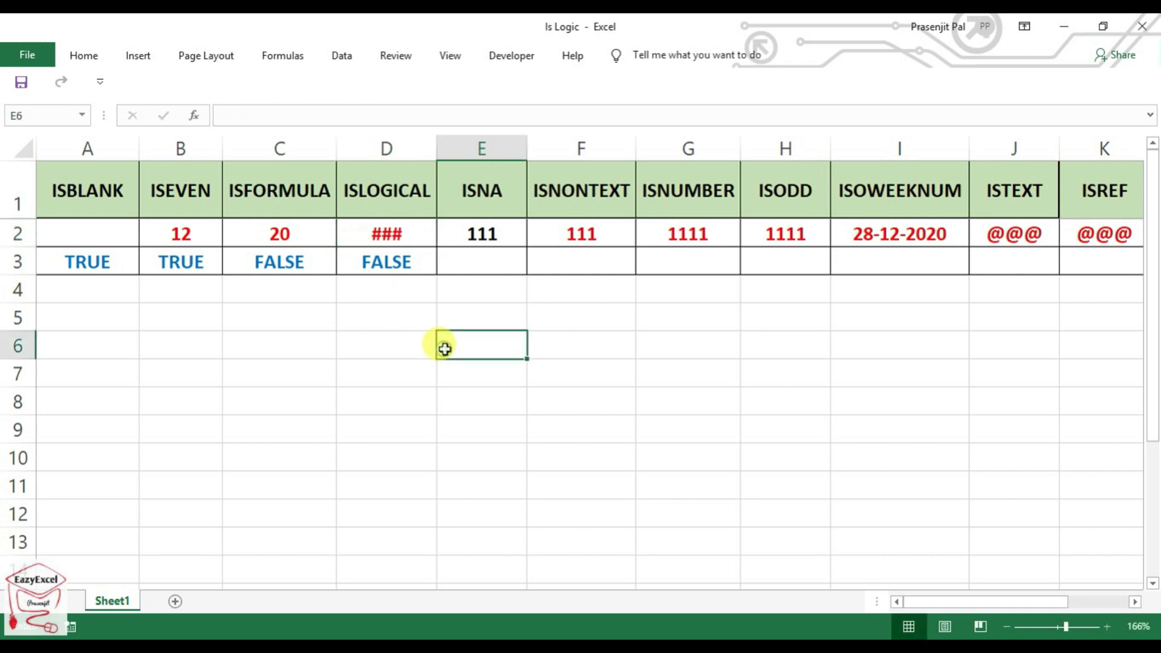
pyautogui.click(412, 256)
# Replace the special characters in cell D2 with the logical value TRUE and check cell D3
pyautogui.click(407, 236)
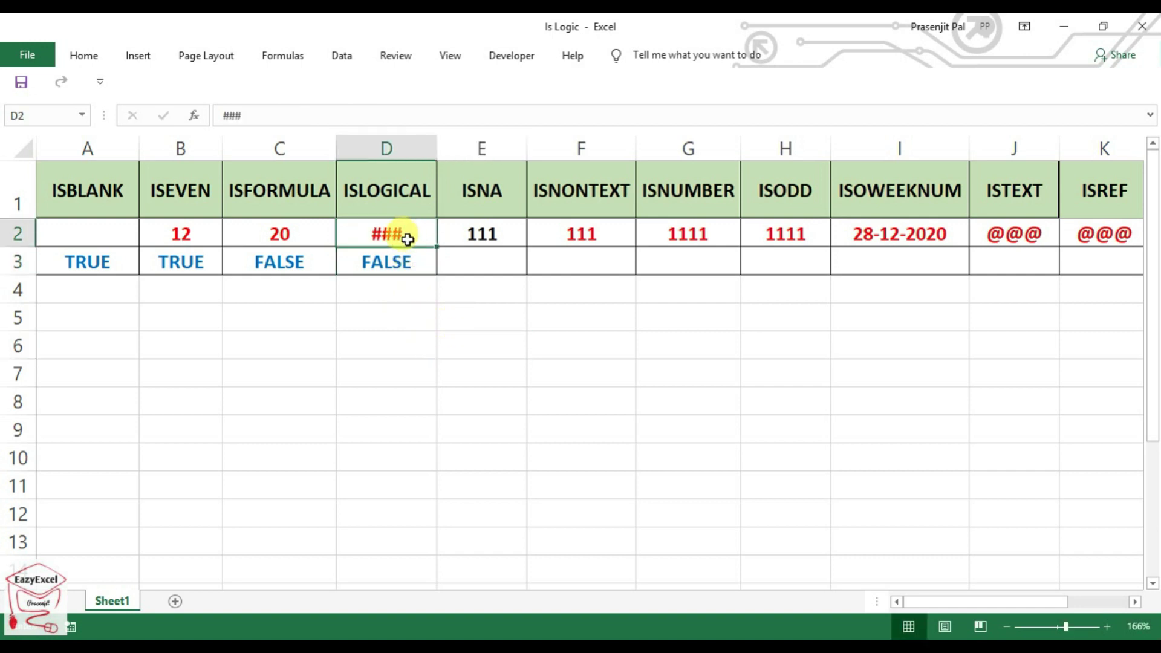
pyautogui.write('True')
pyautogui.click(481, 512)
pyautogui.click(394, 261)
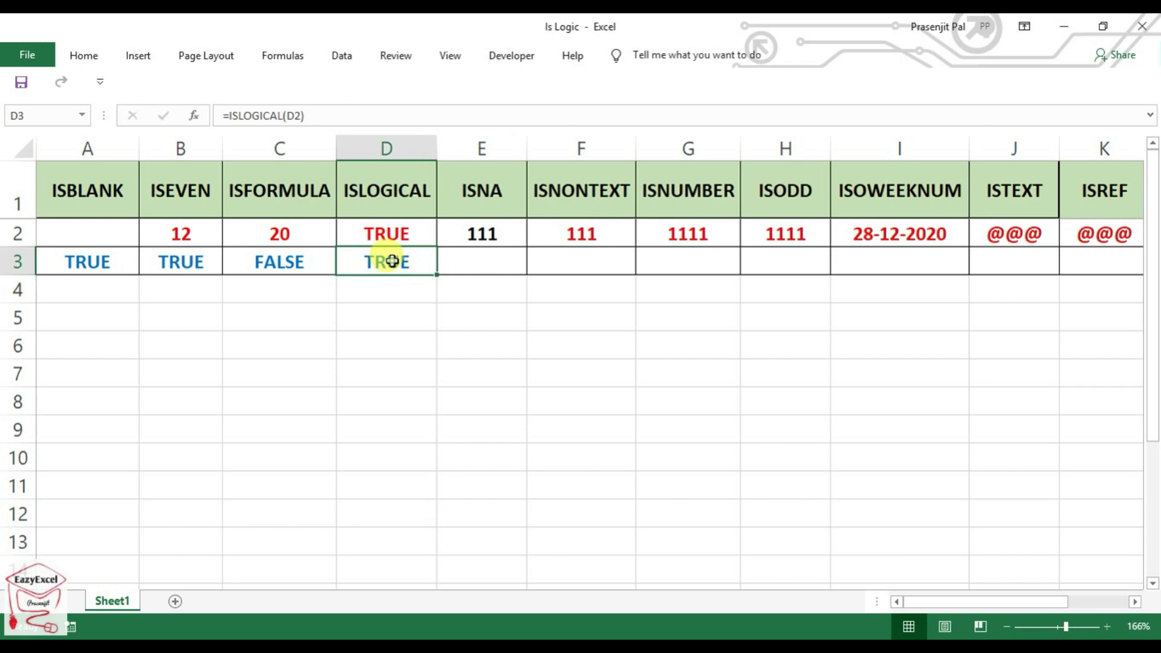
# Set cell D2 to the logical value FALSE to test the ISLOGICAL formula again
pyautogui.click(391, 235)
pyautogui.write('False')
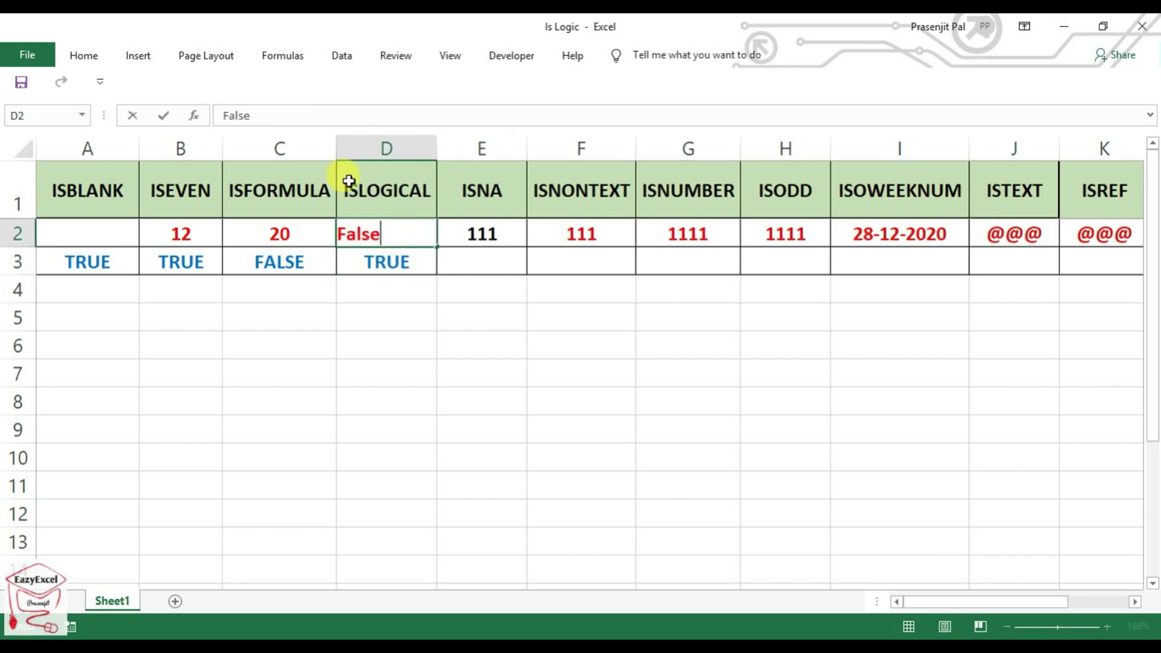
pyautogui.click(381, 306)
# Replace the value in cell D2 with the formula =ISBLANK(A2) to feed ISLOGICAL a formula result
pyautogui.click(403, 241)
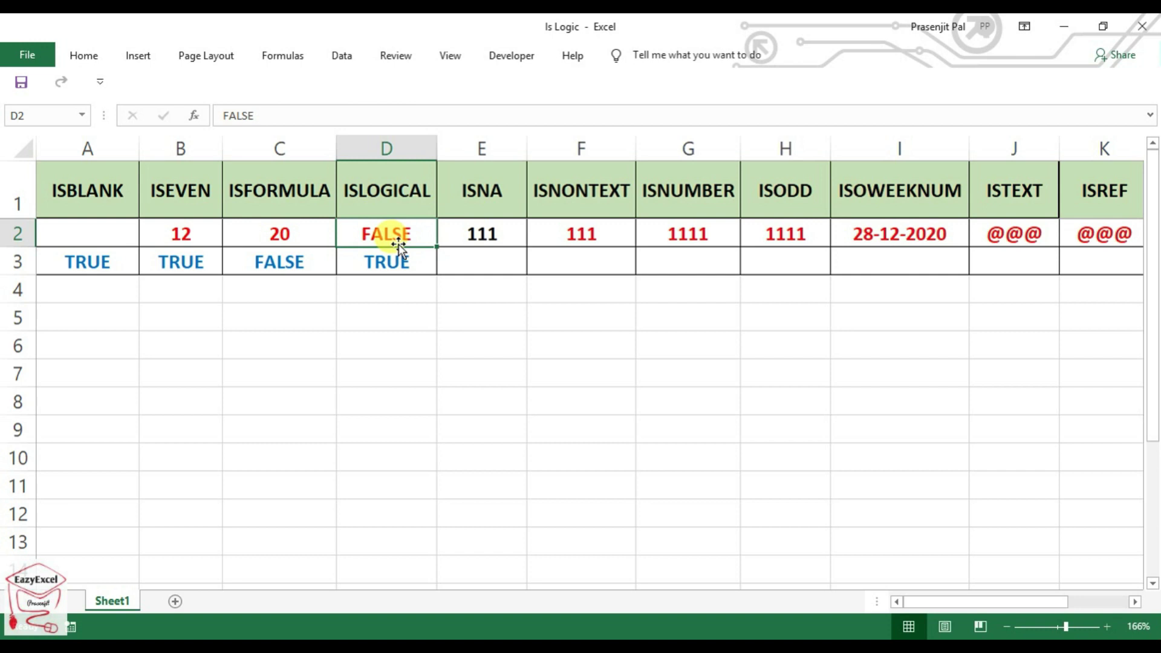
pyautogui.write('=')
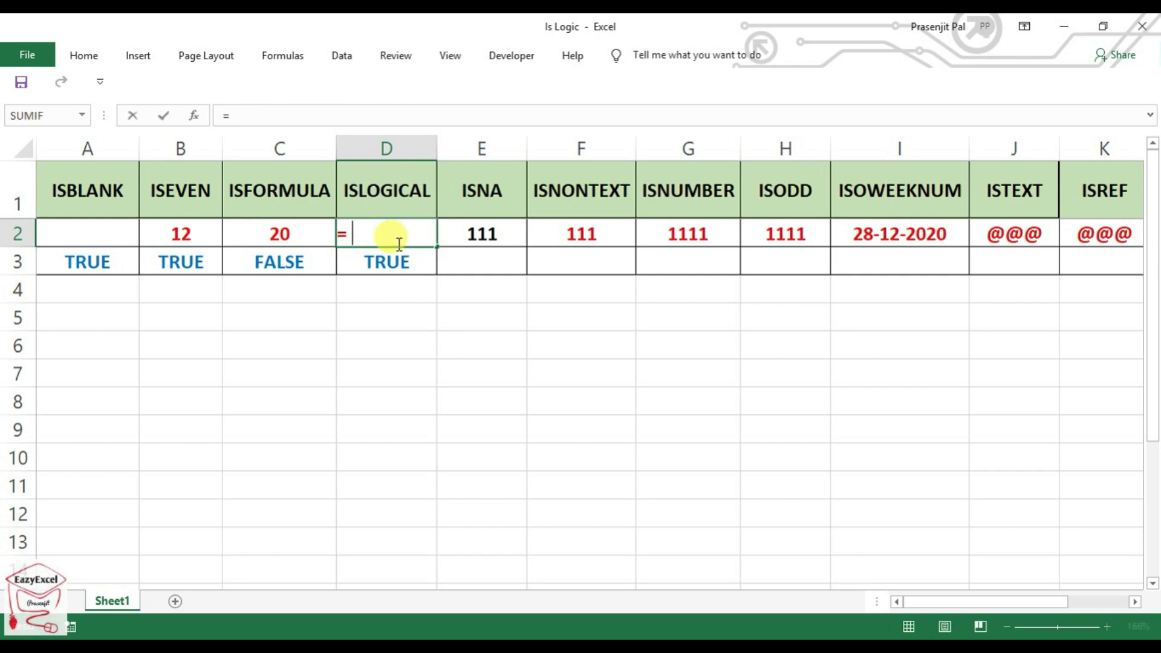
pyautogui.write('isb')
pyautogui.press('Tab')
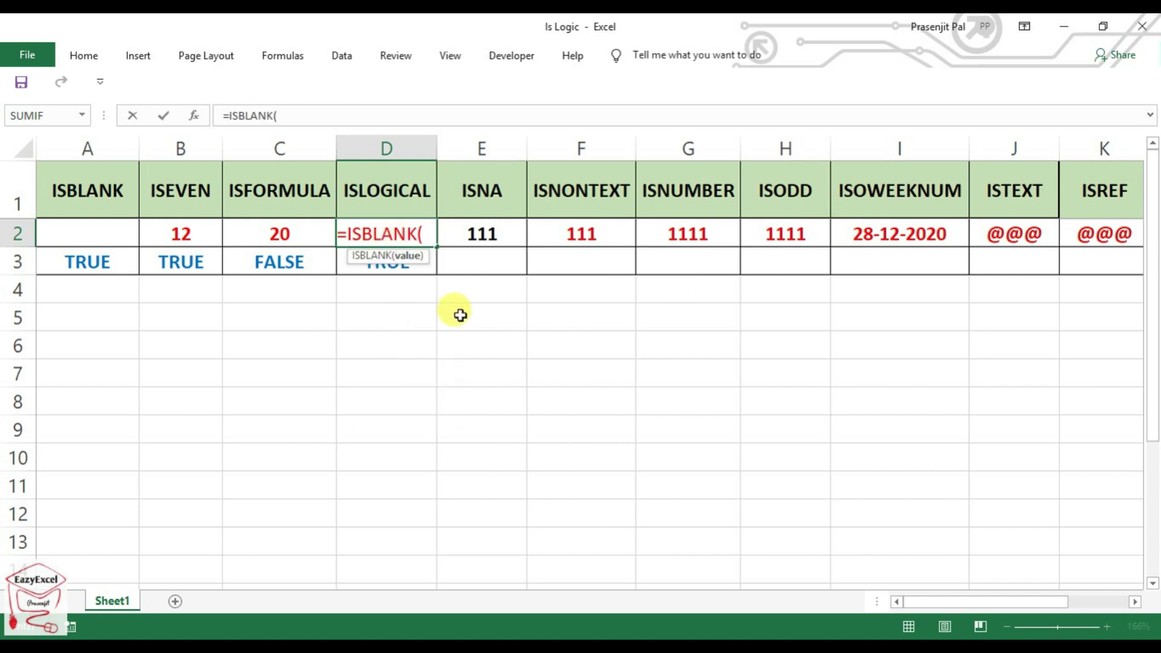
pyautogui.click(60, 237)
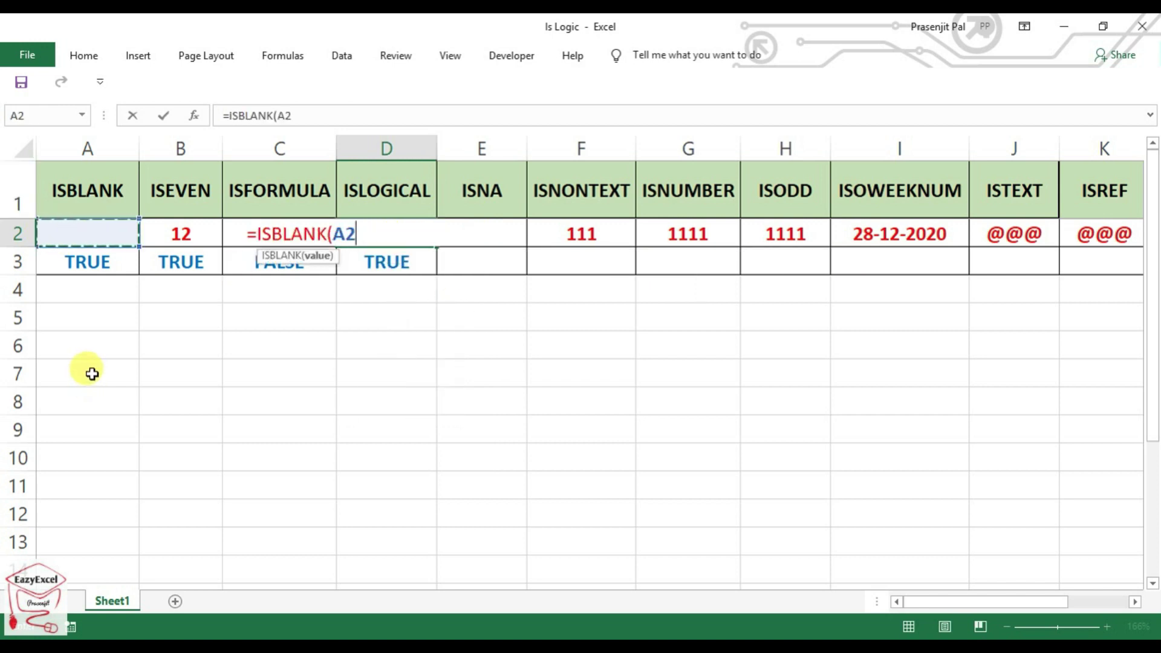
pyautogui.write(')')
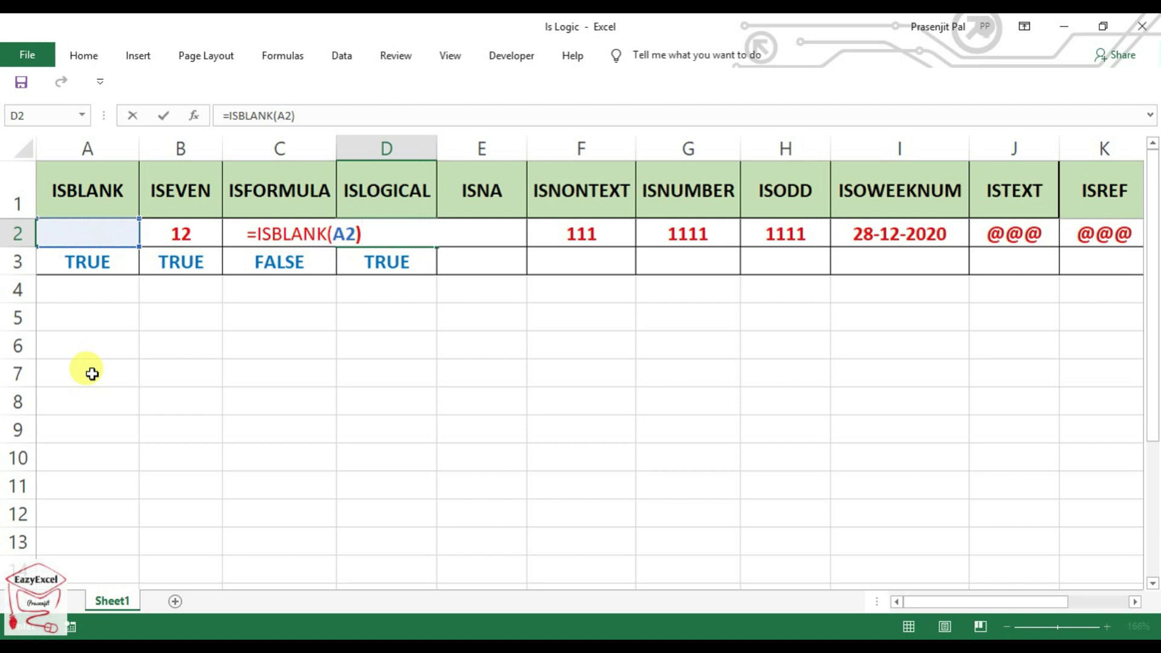
pyautogui.hotkey('ctrl', 'Return')
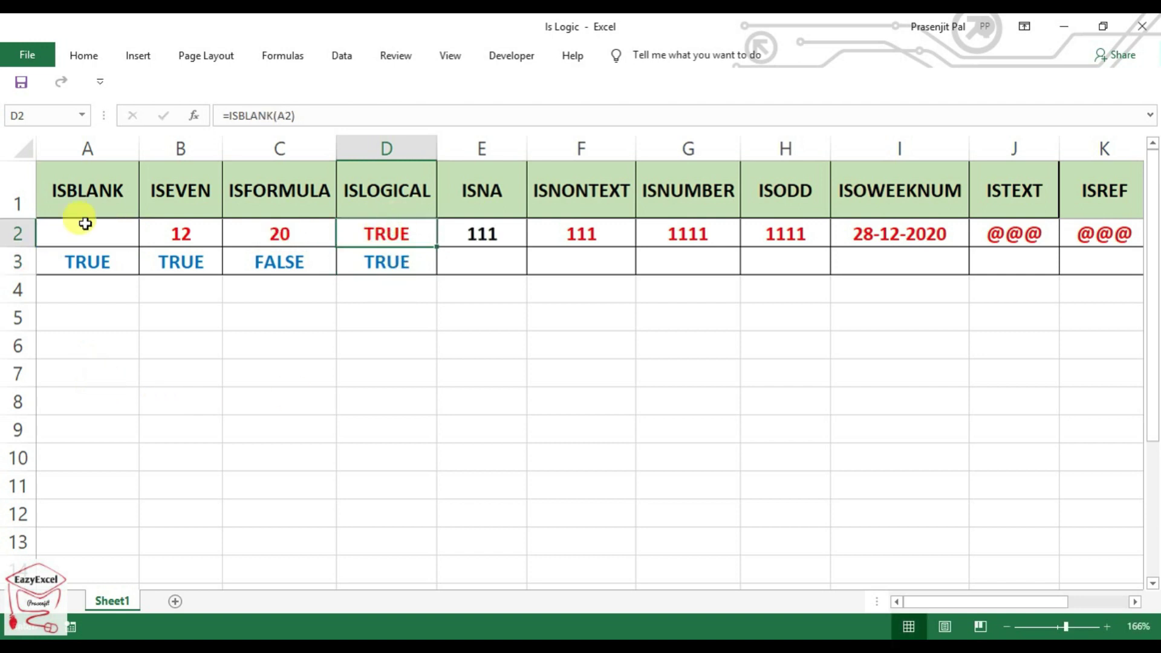
# Test the formulas in D2 and D3 by entering gsdg in cell A2, and clear A2 again
pyautogui.click(85, 224)
pyautogui.write('gsdg')
pyautogui.click(351, 370)
pyautogui.click(399, 224)
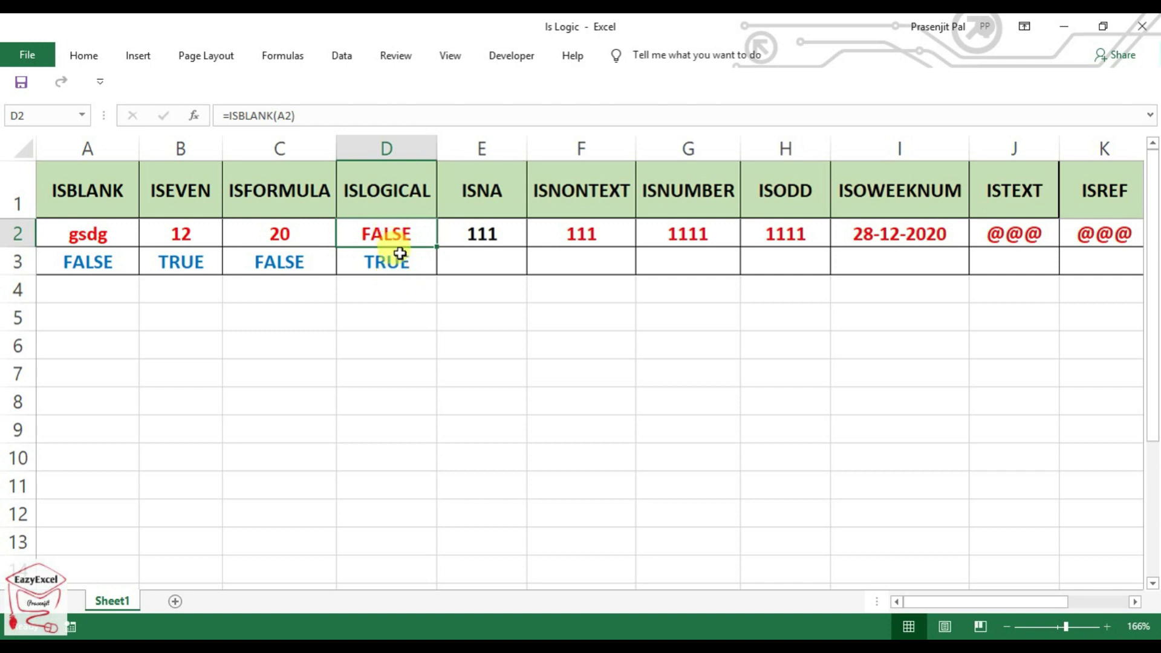
pyautogui.click(400, 259)
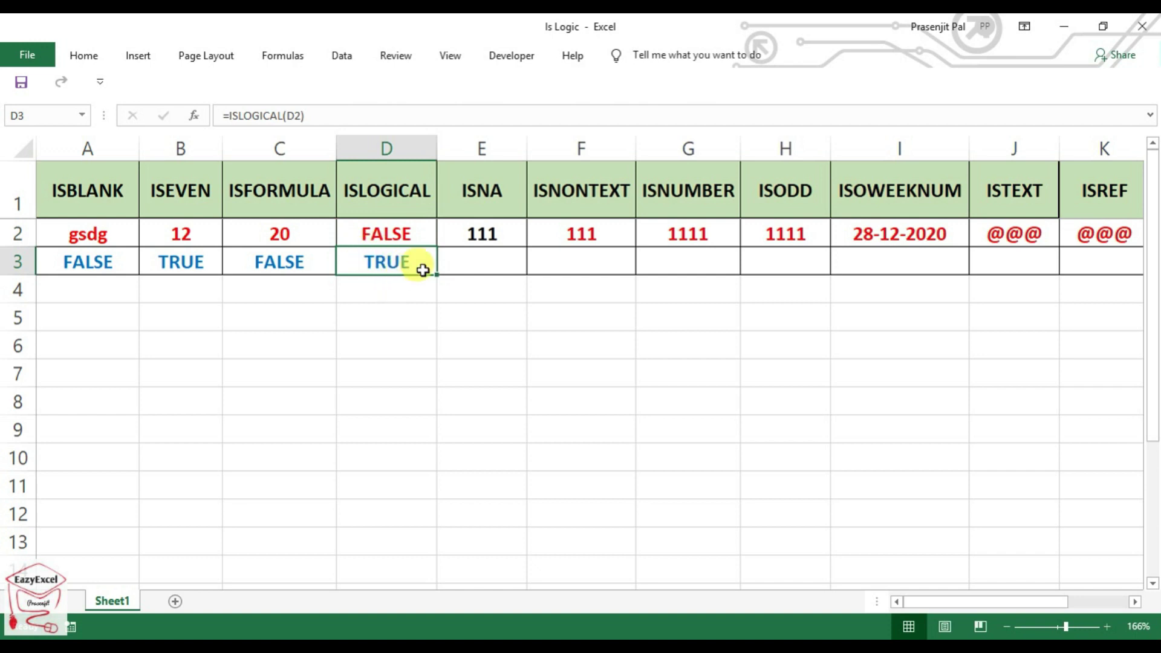
pyautogui.click(78, 226)
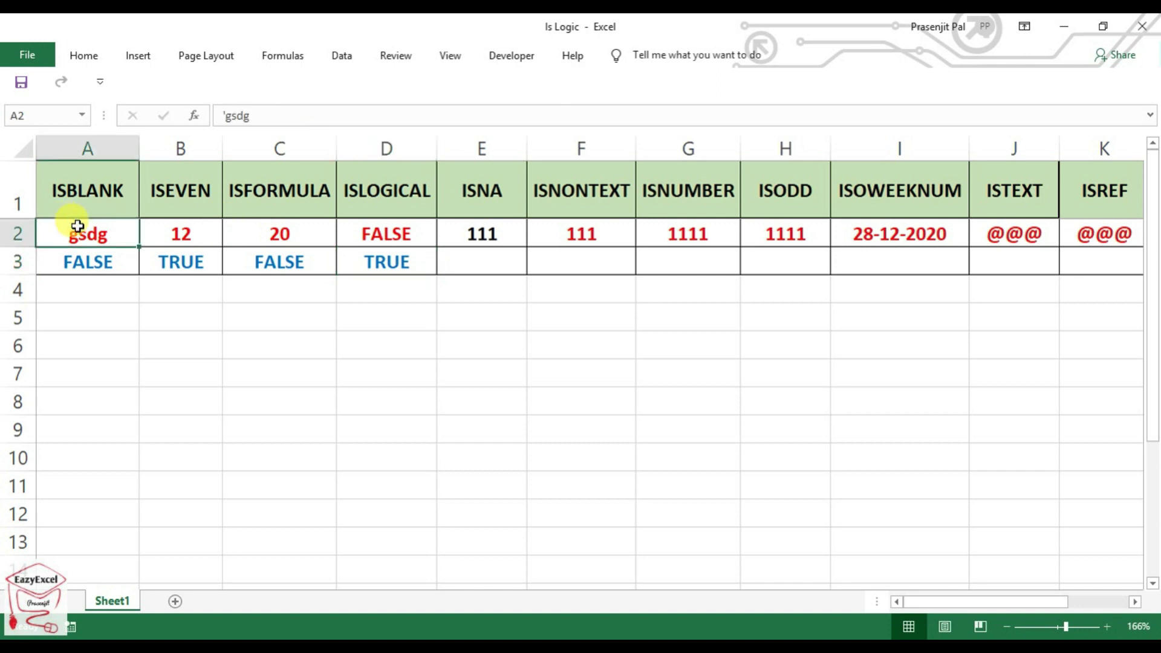
pyautogui.press('Delete')
# Enter the formula =ISNA(E2) in cell E3 and check its result
pyautogui.click(478, 237)
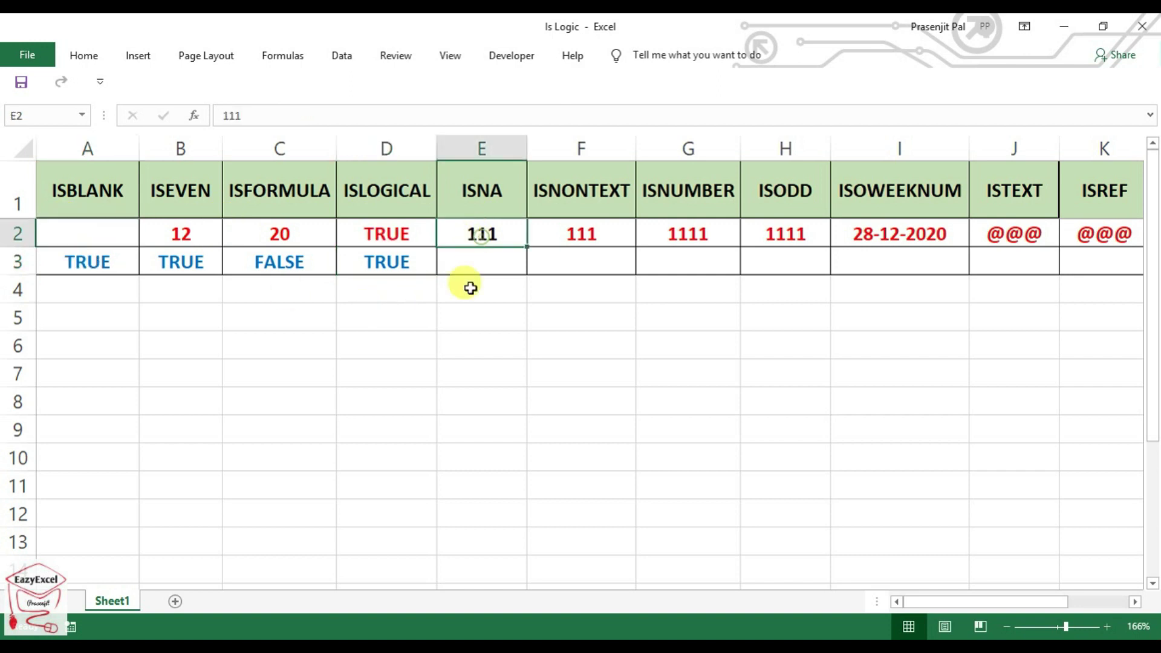
pyautogui.click(479, 257)
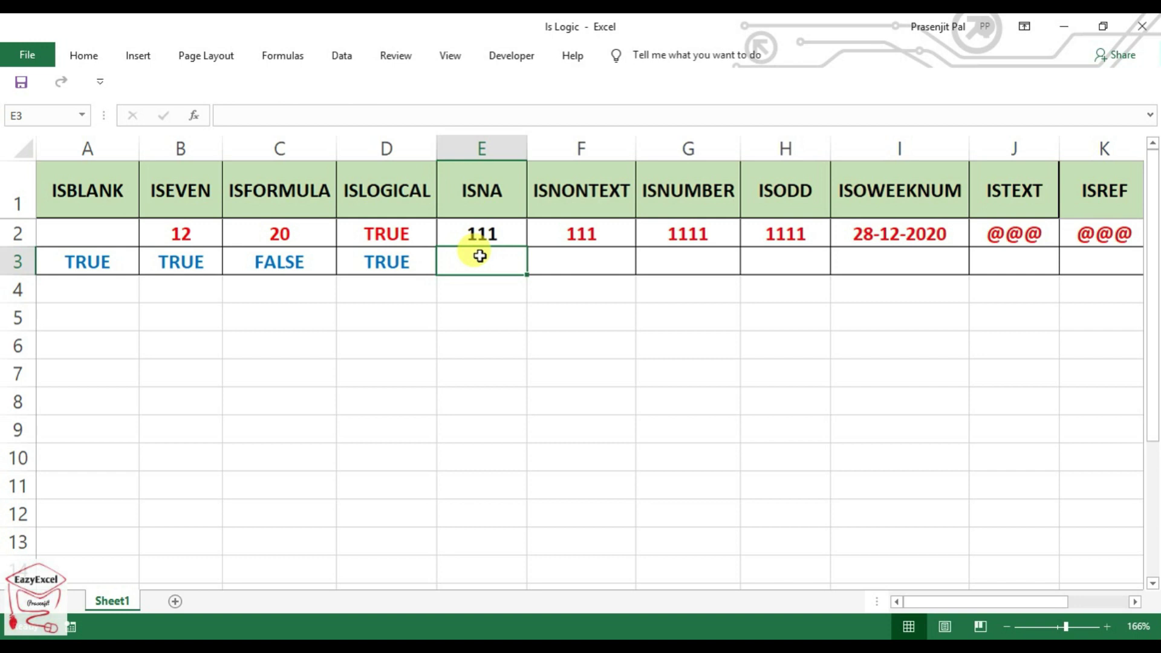
pyautogui.write('=isna')
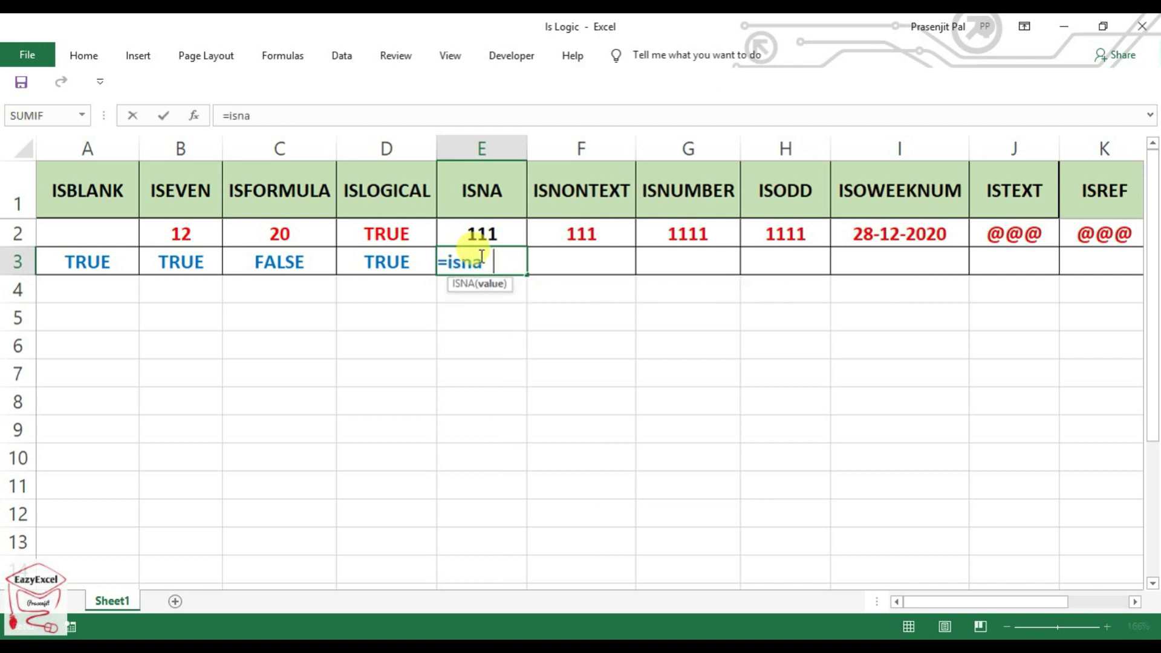
pyautogui.press('Tab')
pyautogui.click(464, 237)
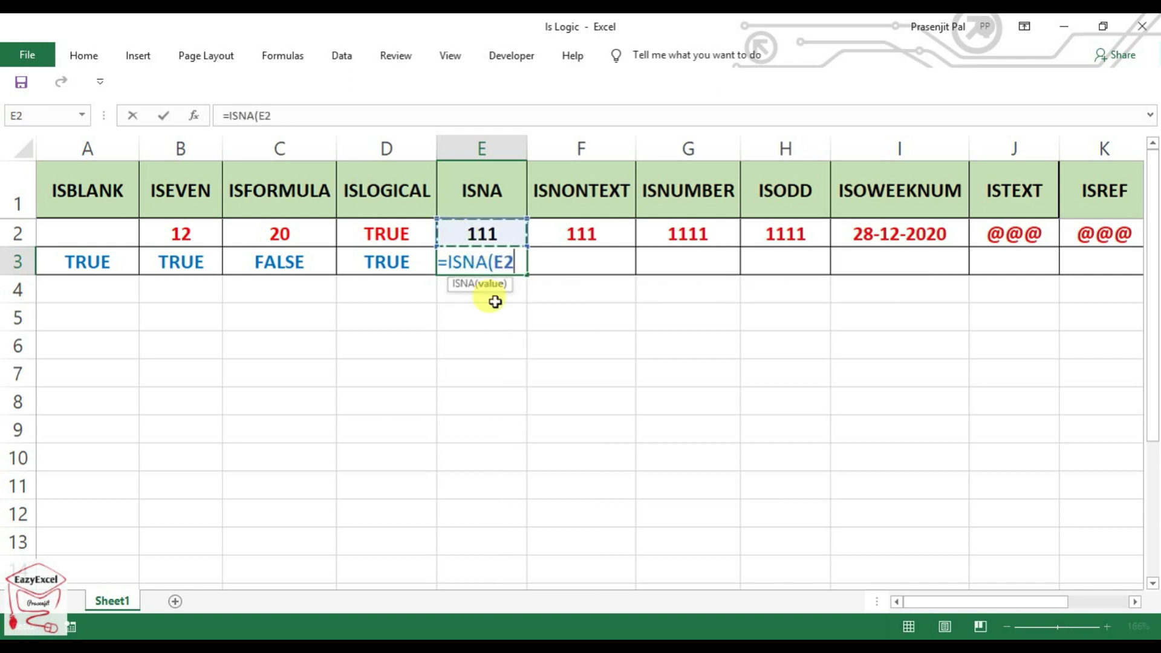
pyautogui.write(')')
pyautogui.press('Return')
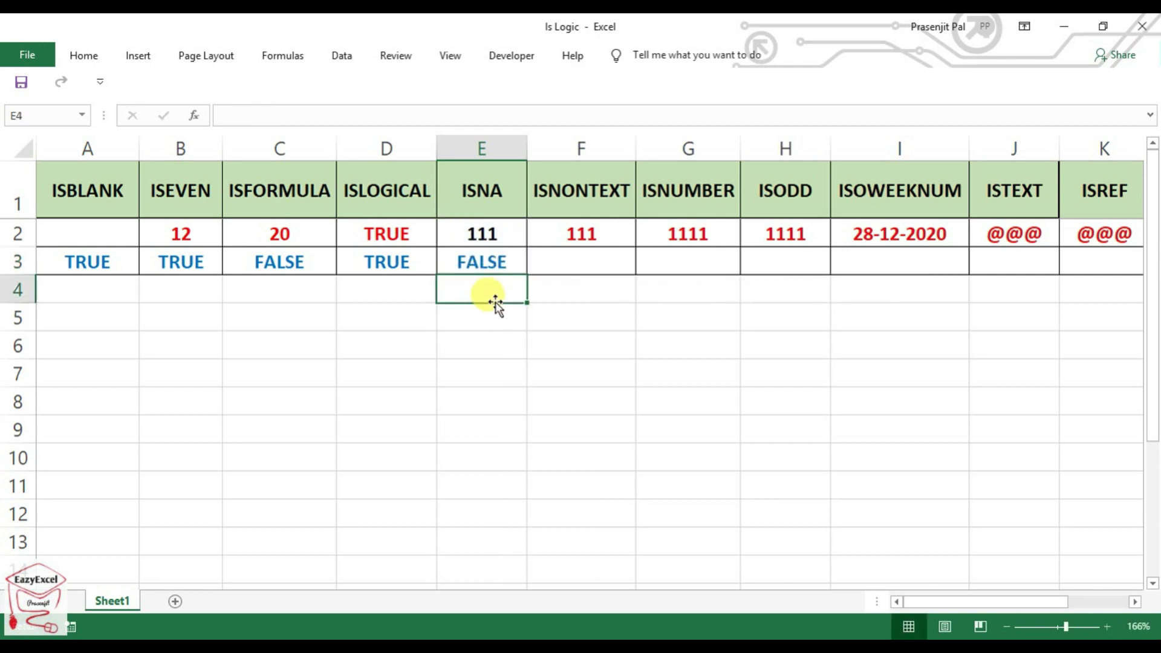
pyautogui.click(464, 266)
# Set cell E2 to the text rgsgs to test the ISNA formula in E3
pyautogui.click(474, 236)
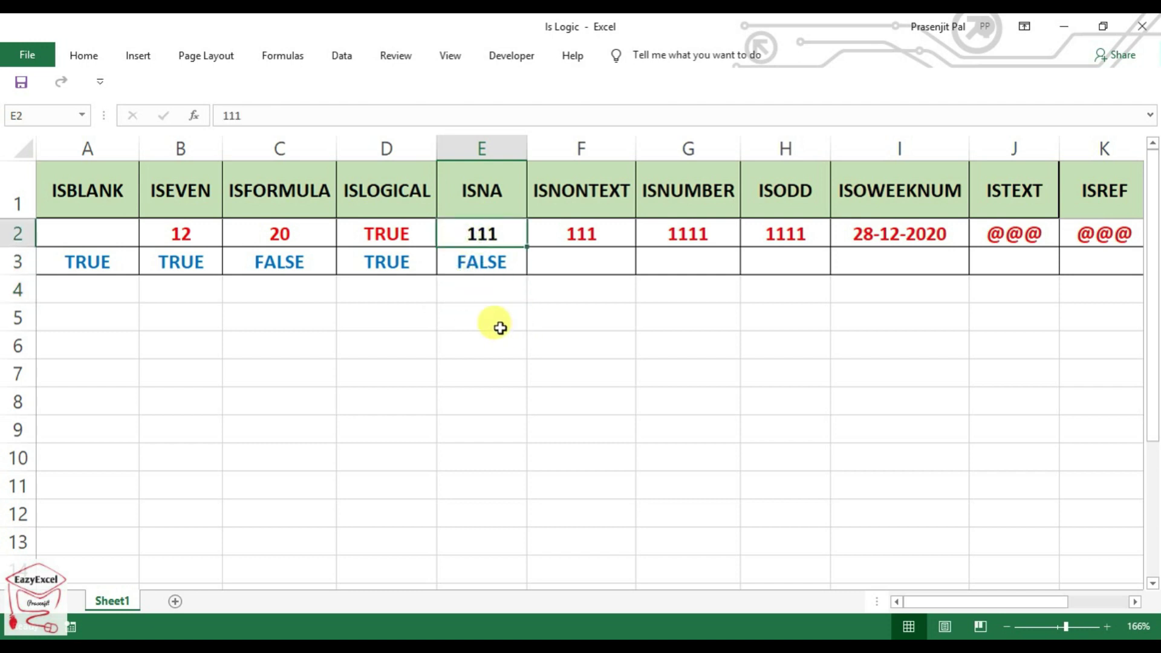
pyautogui.write('rgsgs')
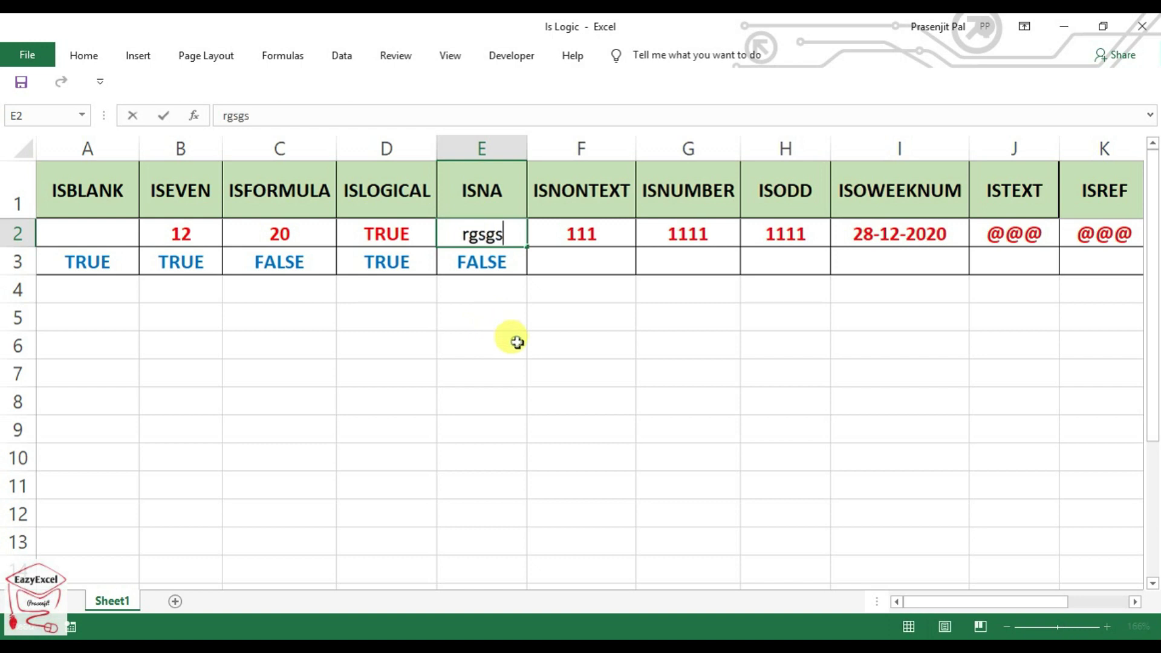
pyautogui.click(518, 339)
pyautogui.click(506, 257)
# Copy the #N/A error from cell M2 of the error types list into cell E2 and check cell E3
pyautogui.moveTo(923, 608); pyautogui.dragTo(942, 604)
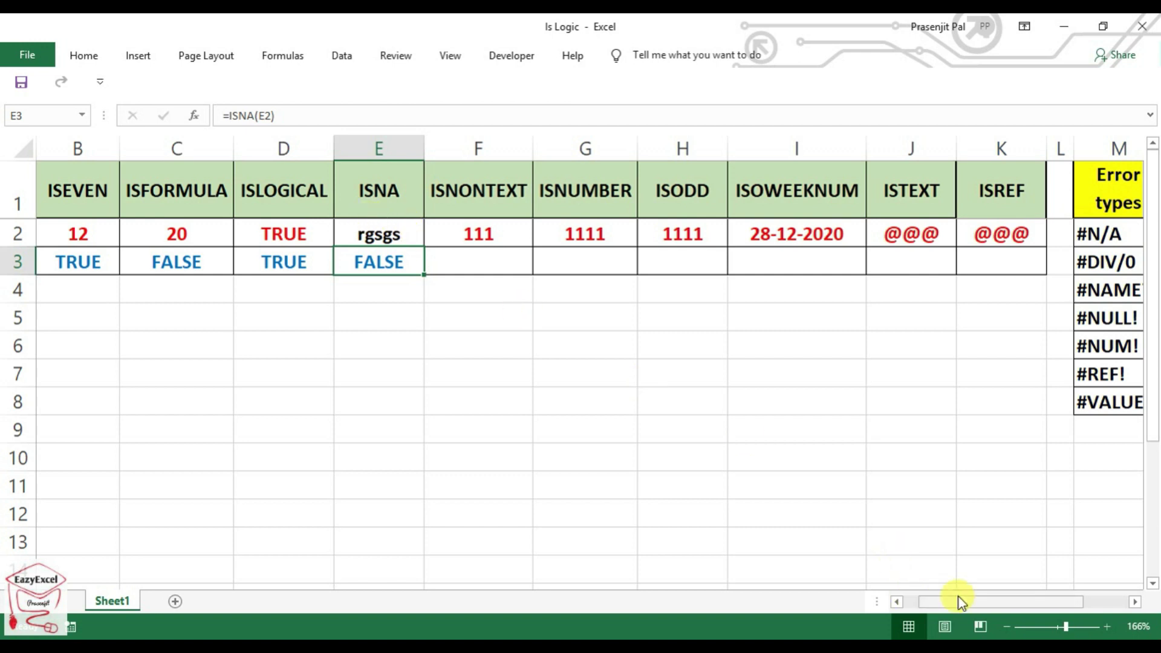
pyautogui.moveTo(960, 601); pyautogui.dragTo(1004, 602)
pyautogui.click(806, 236)
pyautogui.hotkey('ctrl', 'c')
pyautogui.moveTo(977, 601); pyautogui.dragTo(907, 601)
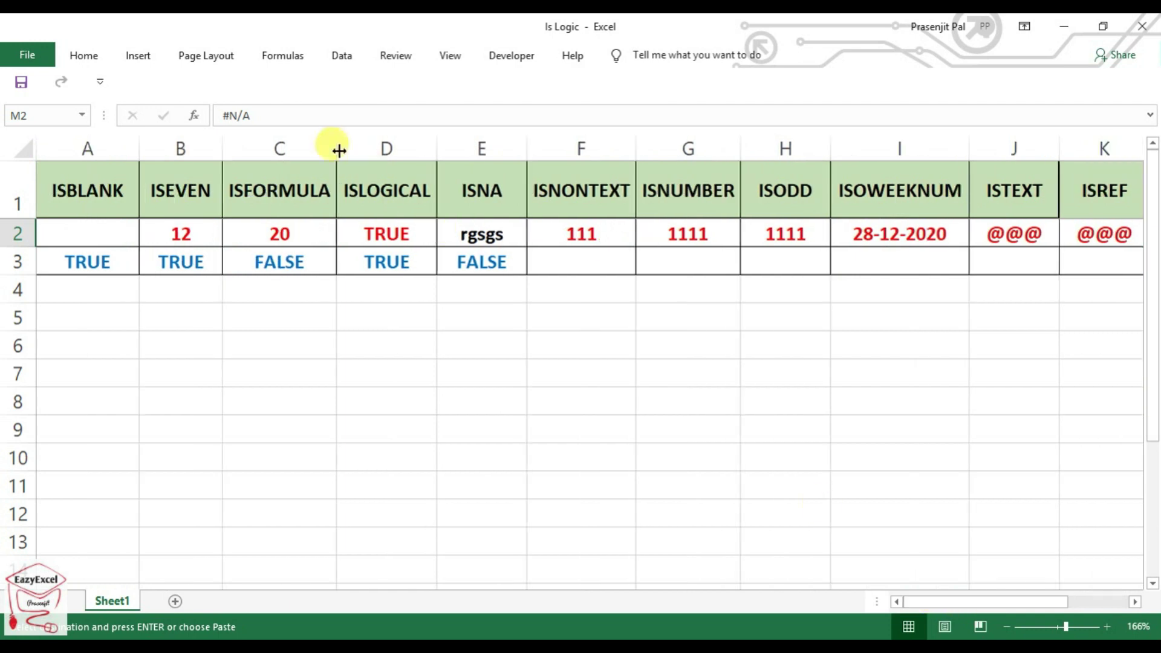
pyautogui.click(481, 235)
pyautogui.hotkey('ctrl', 'v')
pyautogui.click(616, 351)
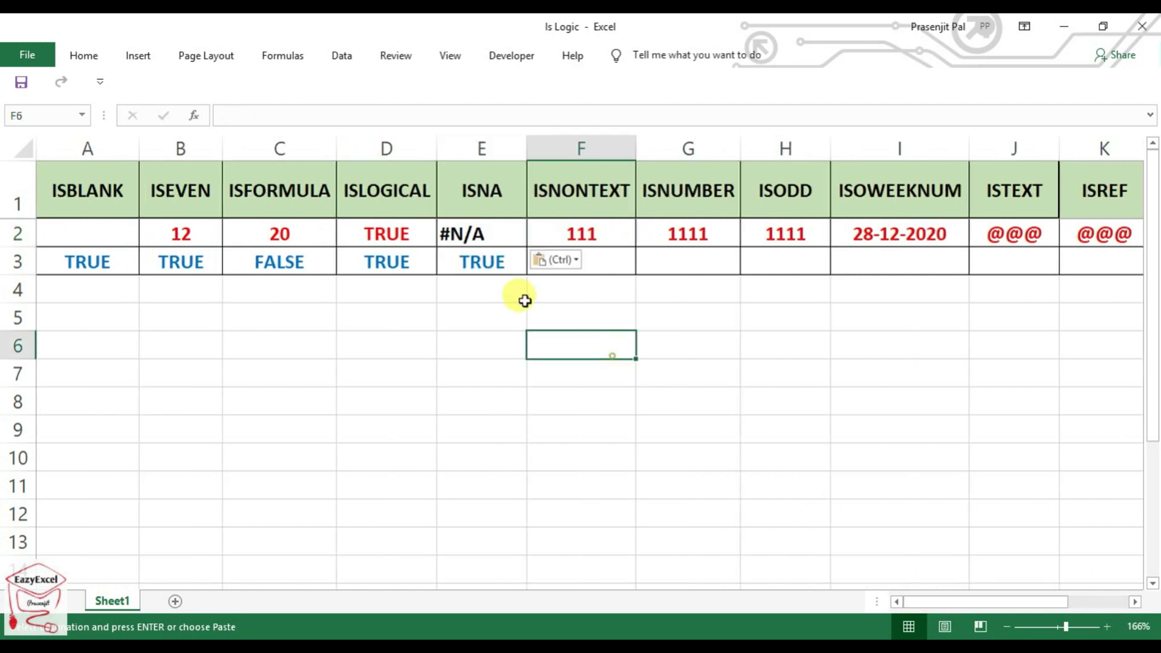
pyautogui.click(482, 258)
# Copy the #VALUE! error from the error types list into cell E2 to test ISNA on another error
pyautogui.moveTo(959, 602); pyautogui.dragTo(920, 602)
pyautogui.click(833, 396)
pyautogui.click(466, 228)
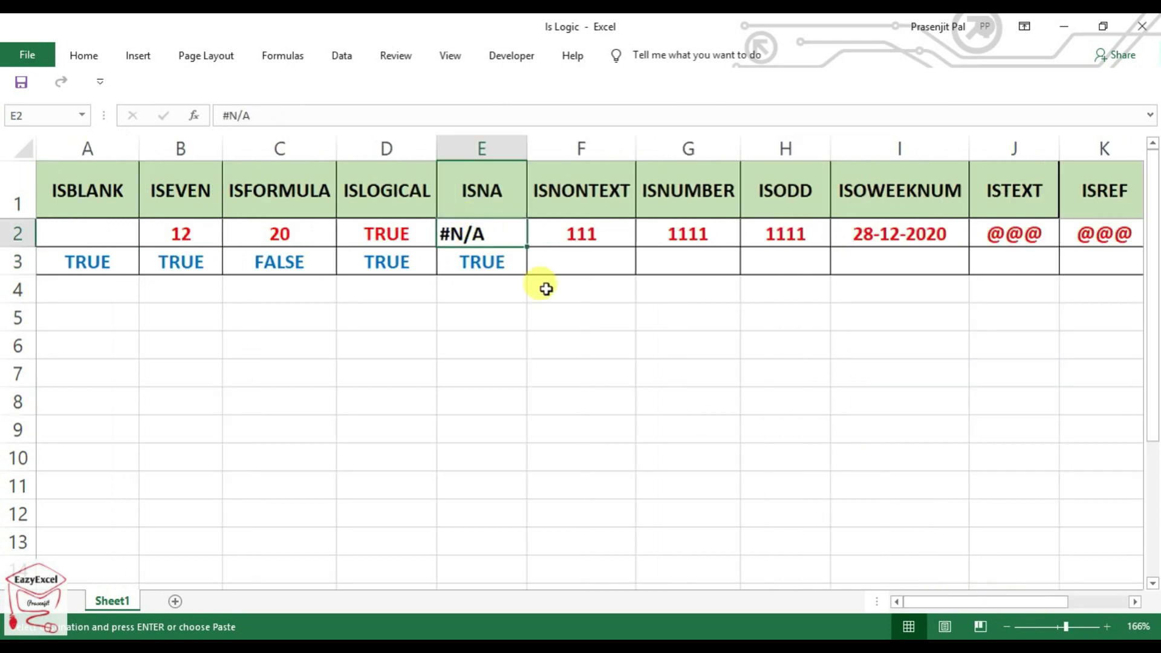
pyautogui.hotkey('ctrl', 'v')
pyautogui.click(544, 318)
pyautogui.click(498, 233)
pyautogui.click(499, 208)
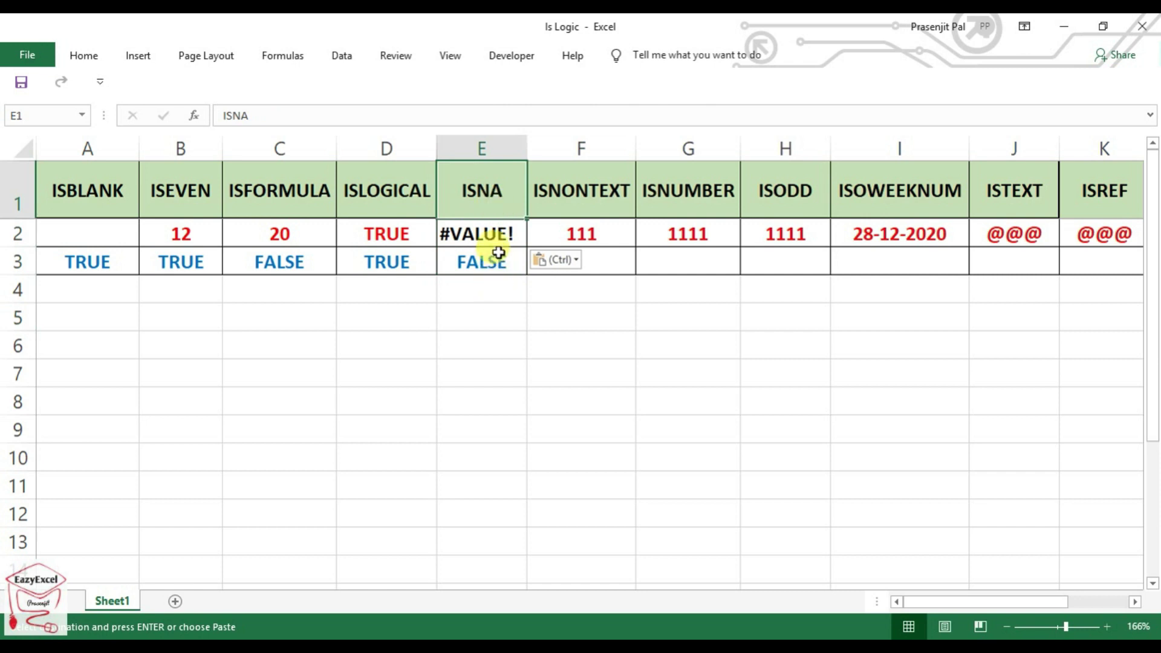
# Put the #N/A error from the error types list back into cell E2 and recheck cell E3
pyautogui.click(487, 236)
pyautogui.moveTo(926, 607)
pyautogui.mouseDown()
pyautogui.moveTo(975, 608)
pyautogui.moveTo(928, 602)
pyautogui.mouseUp()
pyautogui.click(912, 233)
pyautogui.click(502, 236)
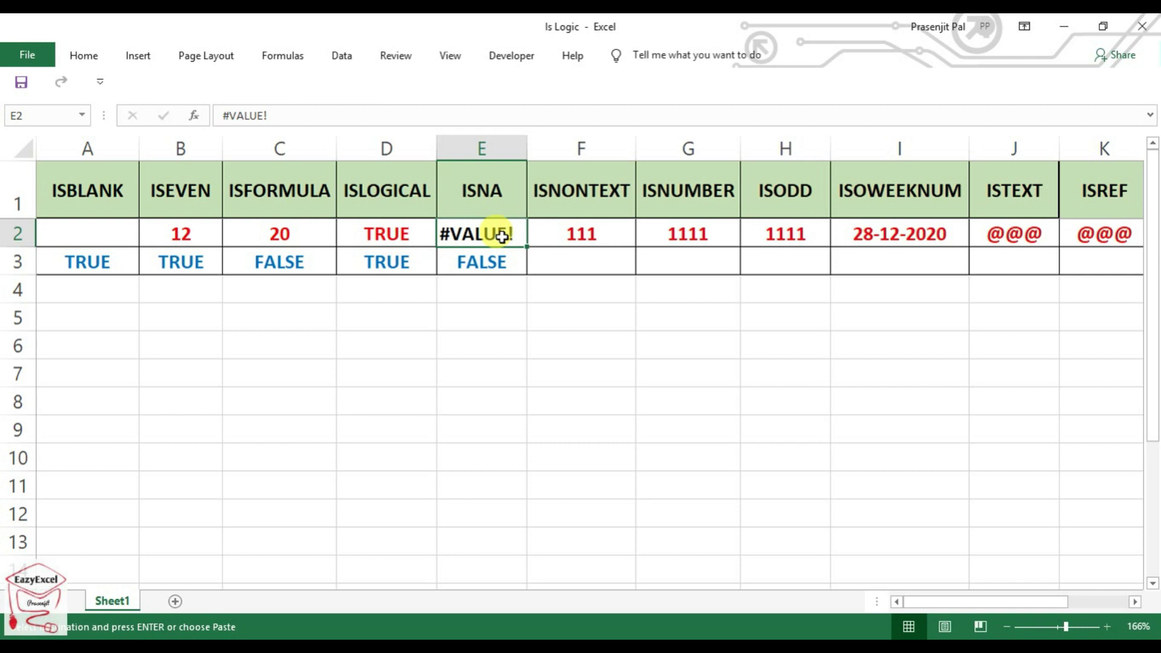
pyautogui.hotkey('ctrl', 'v')
pyautogui.click(512, 376)
pyautogui.click(493, 262)
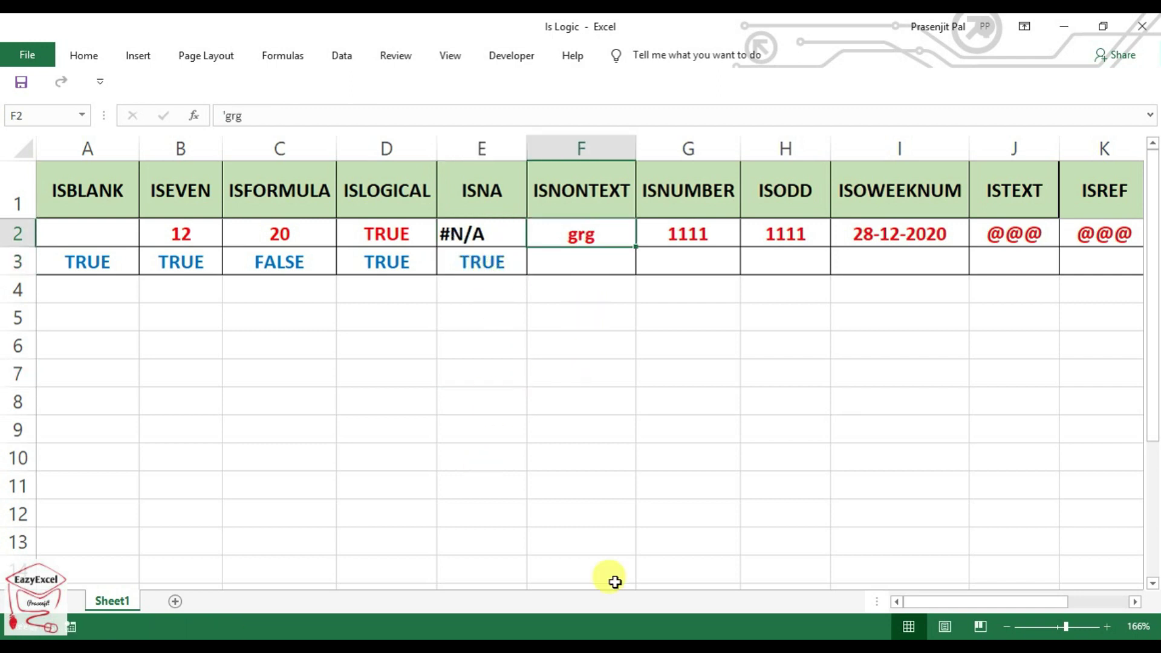
# Enter the formula =ISNONTEXT(F2) in cell F3 and check its result
pyautogui.click(588, 262)
pyautogui.click(588, 197)
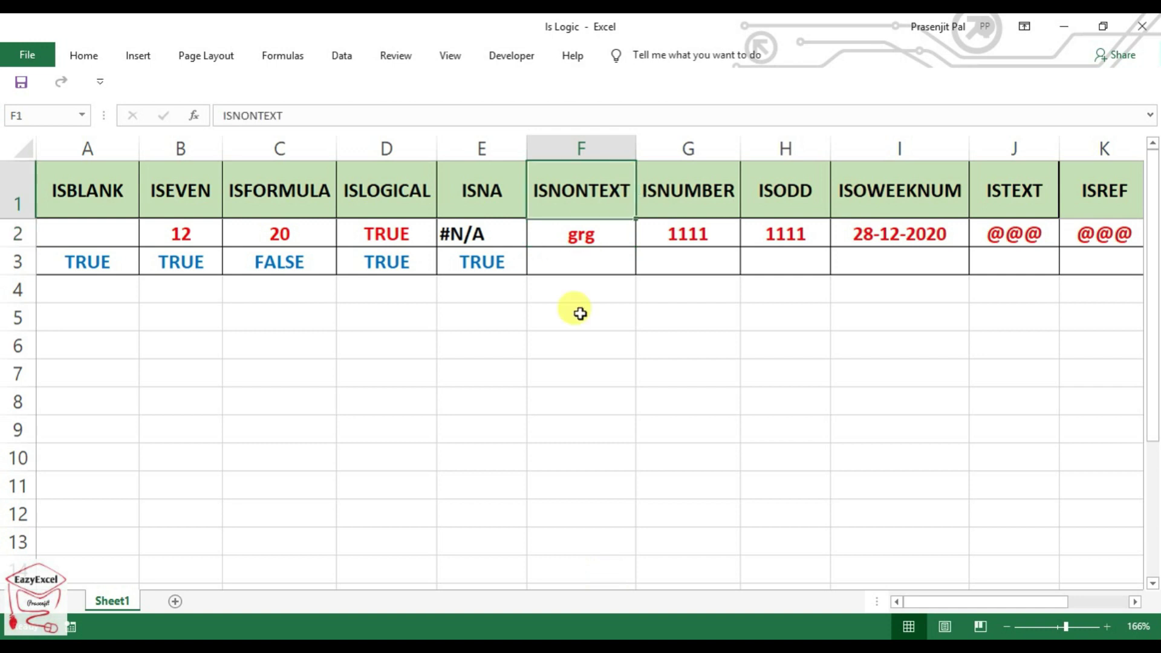
pyautogui.click(585, 267)
pyautogui.press('F2')
pyautogui.write('=isni')
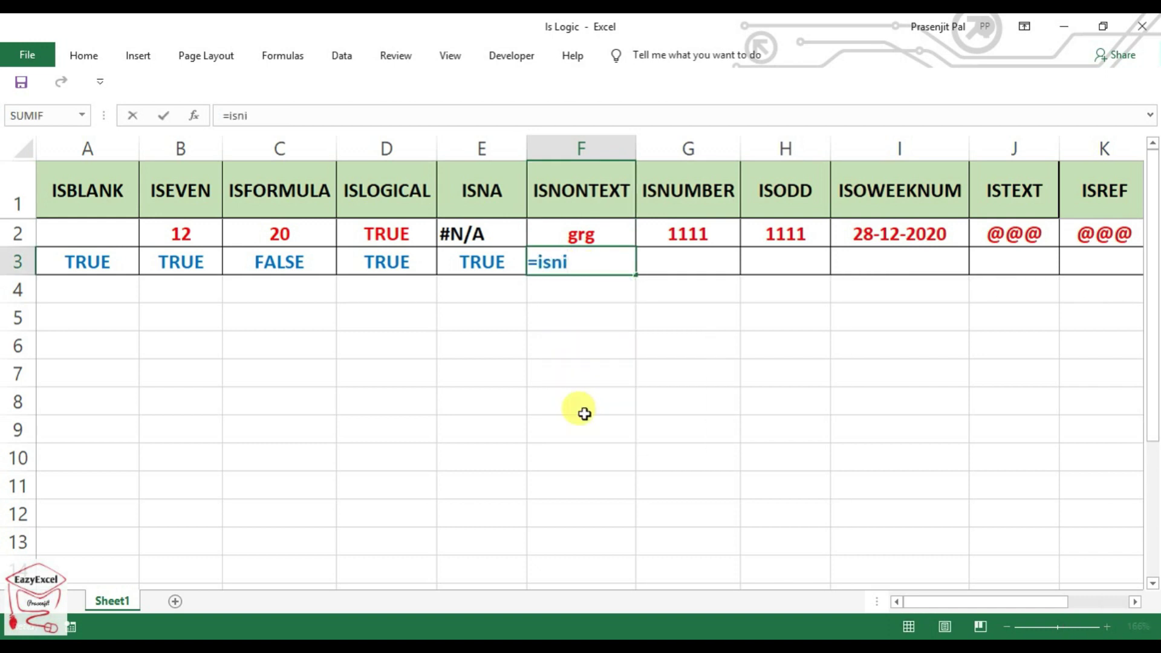
pyautogui.press('BackSpace')
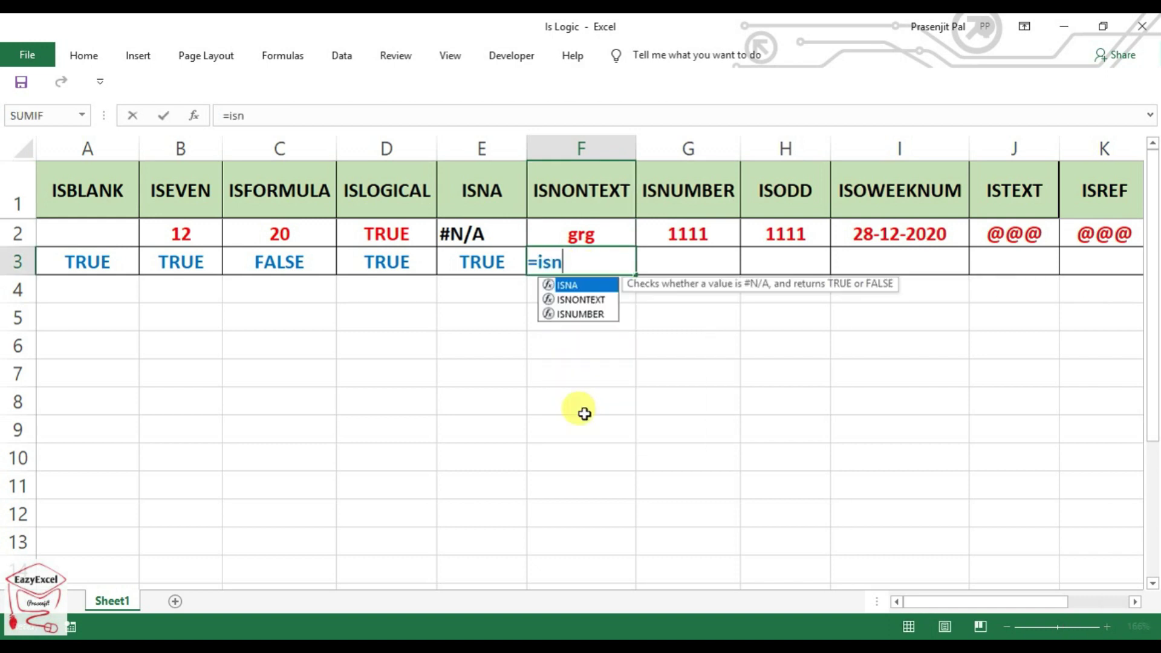
pyautogui.doubleClick(603, 300)
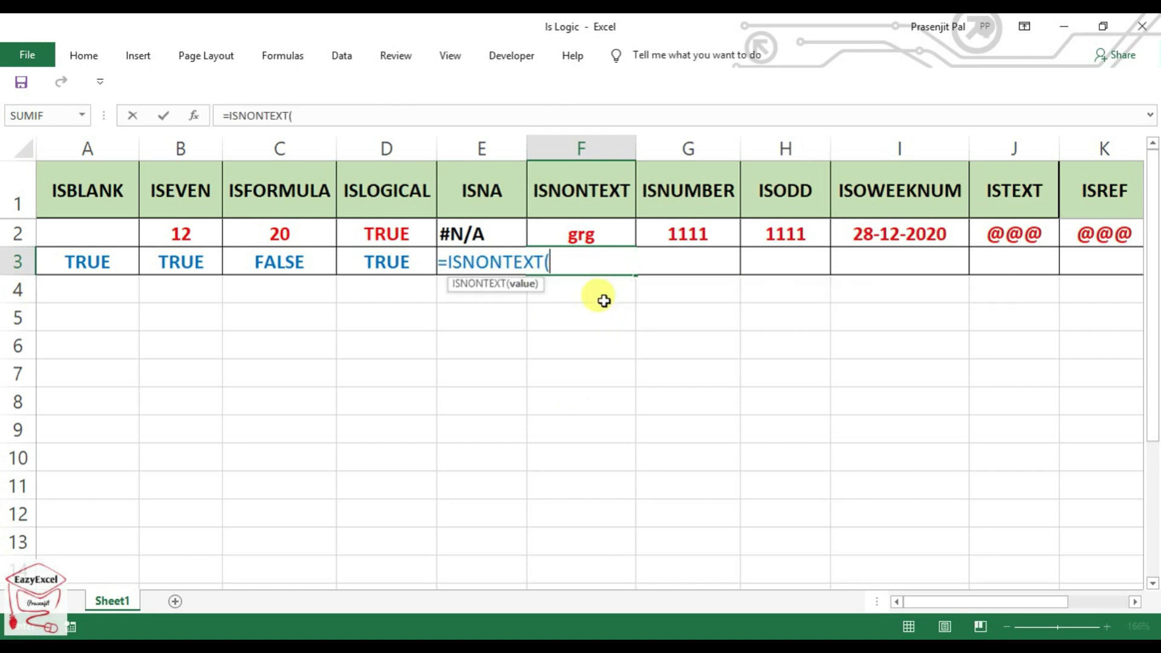
pyautogui.click(592, 228)
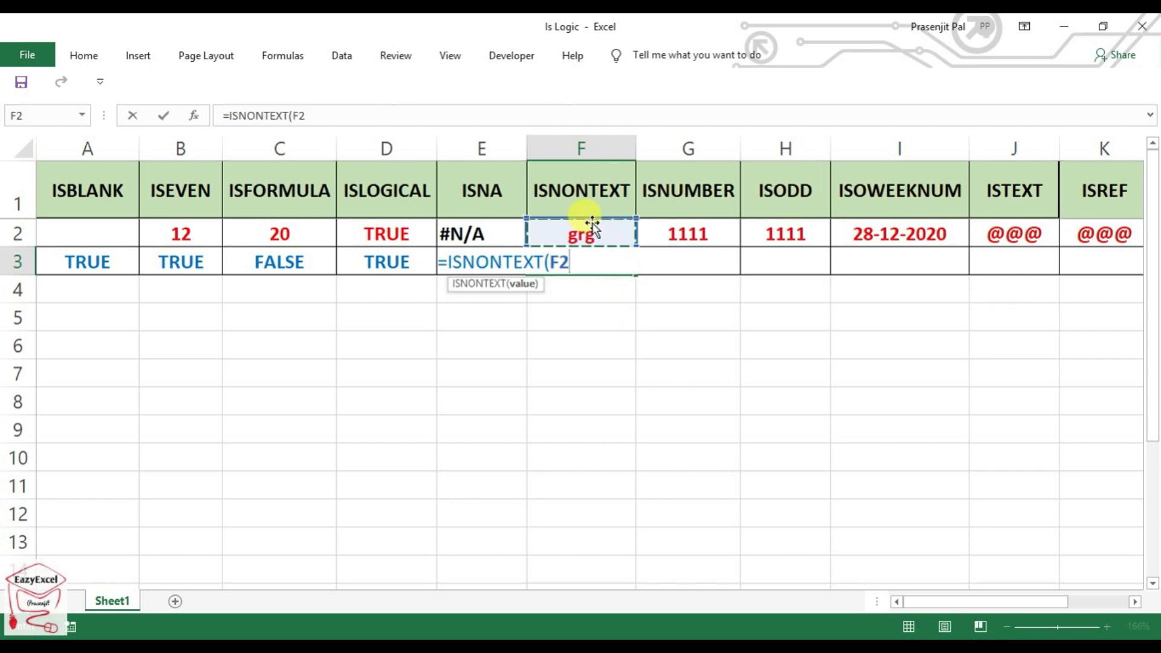
pyautogui.write(')')
pyautogui.press('Return')
pyautogui.click(607, 266)
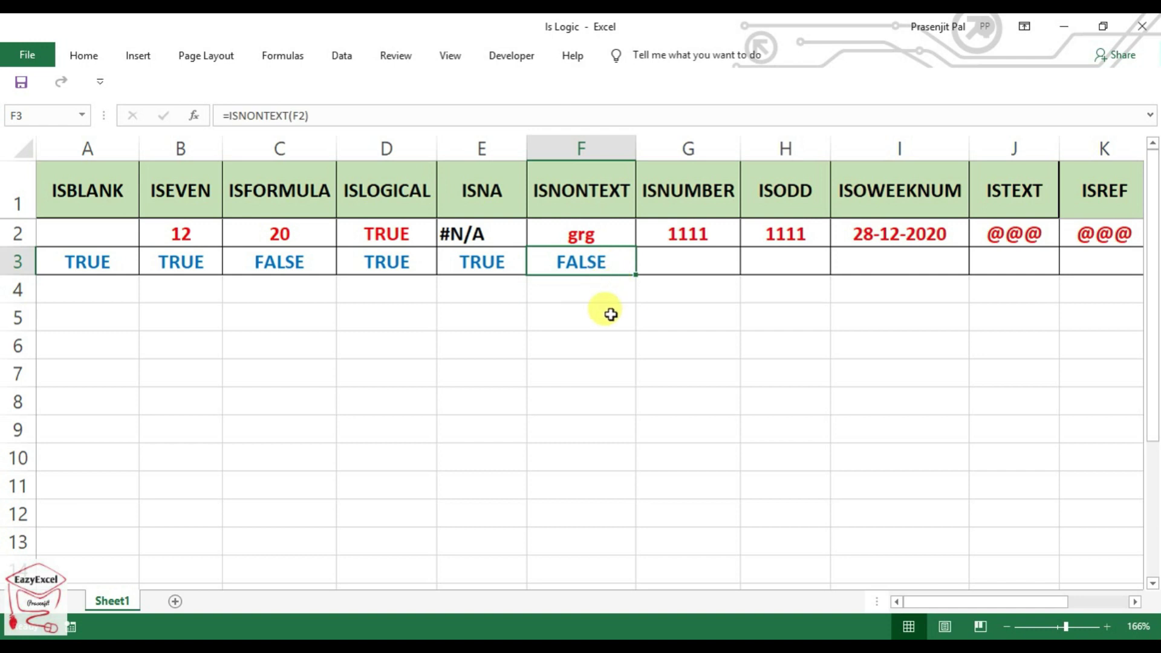
# Set cell F2 to the number 1111 to test the ISNONTEXT formula in F3
pyautogui.click(583, 230)
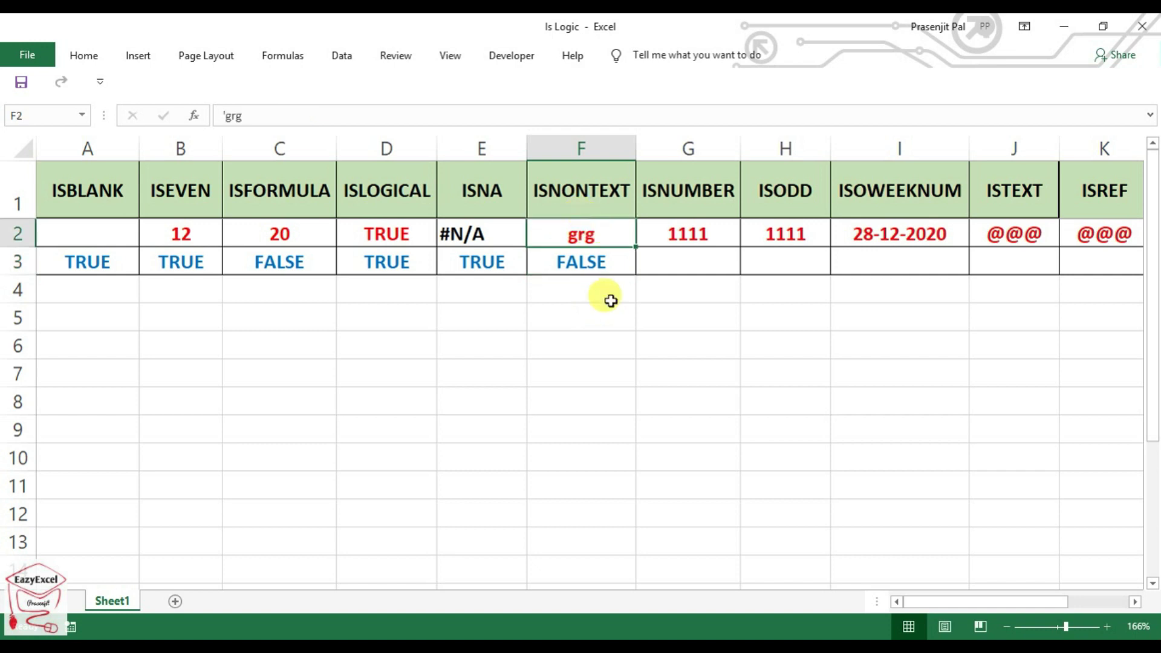
pyautogui.write('1111')
pyautogui.click(642, 383)
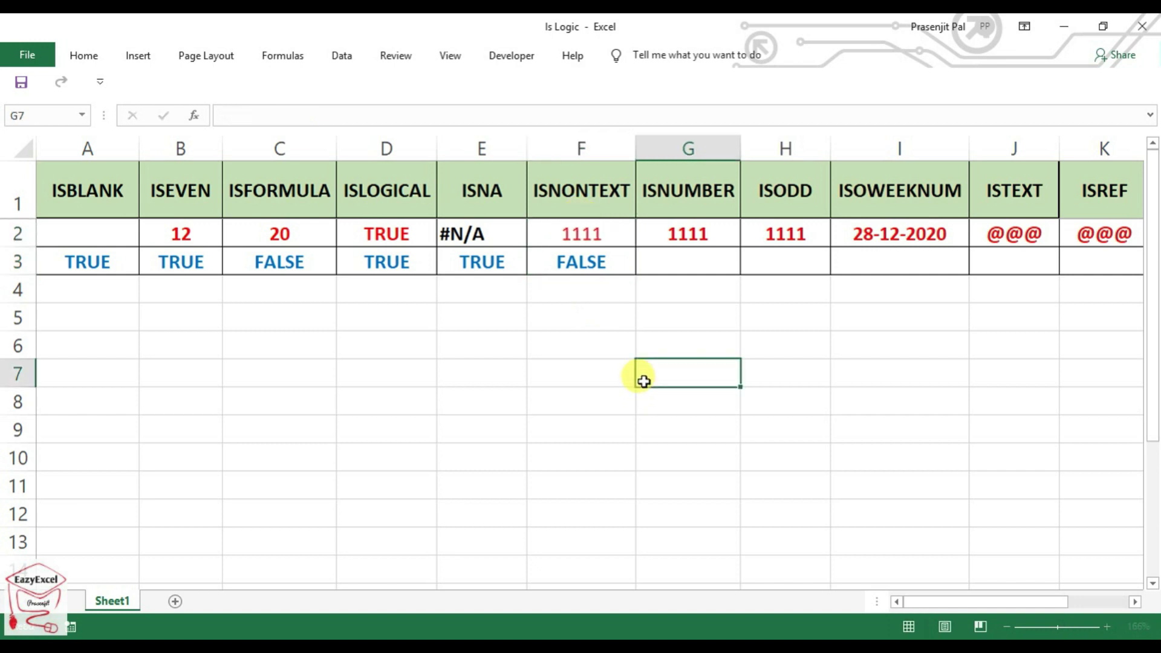
pyautogui.click(608, 260)
# Set cell F2 to #### to test ISNONTEXT on special characters and check cell F3
pyautogui.click(616, 237)
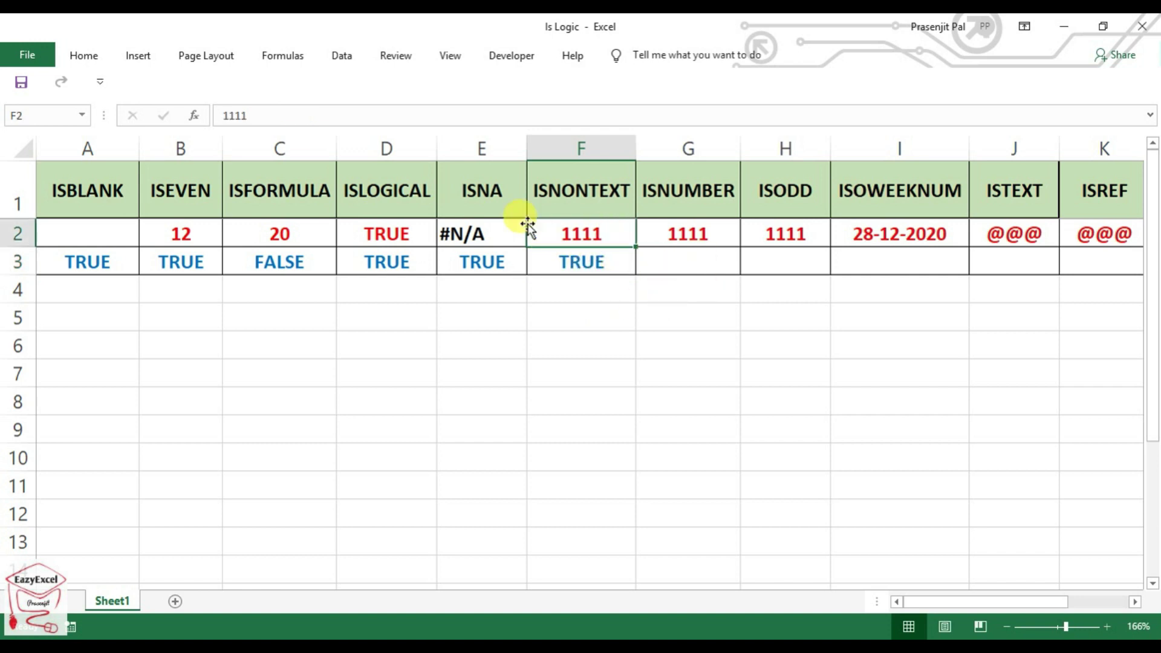
pyautogui.write('####')
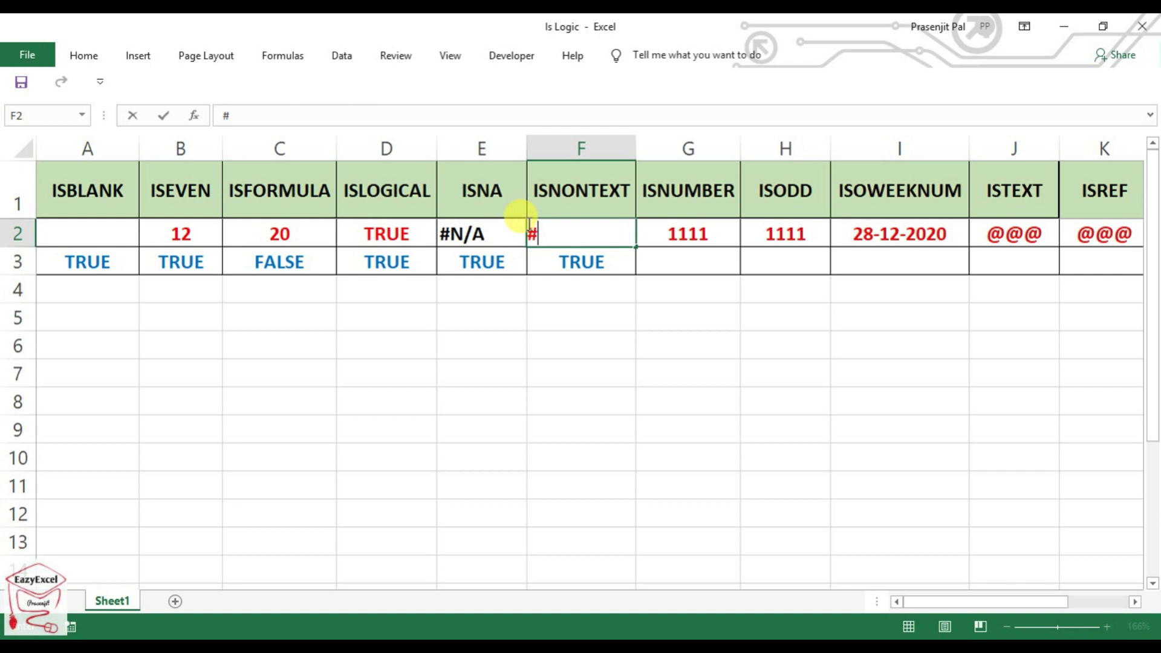
pyautogui.click(650, 320)
pyautogui.click(609, 238)
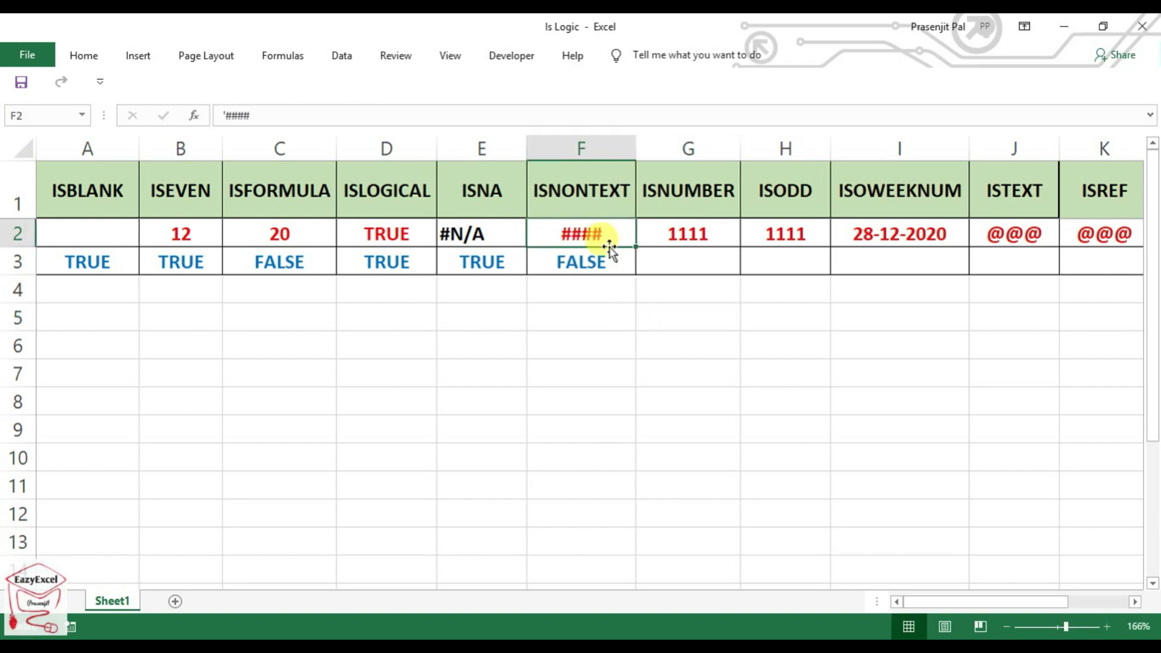
pyautogui.click(616, 261)
pyautogui.click(586, 233)
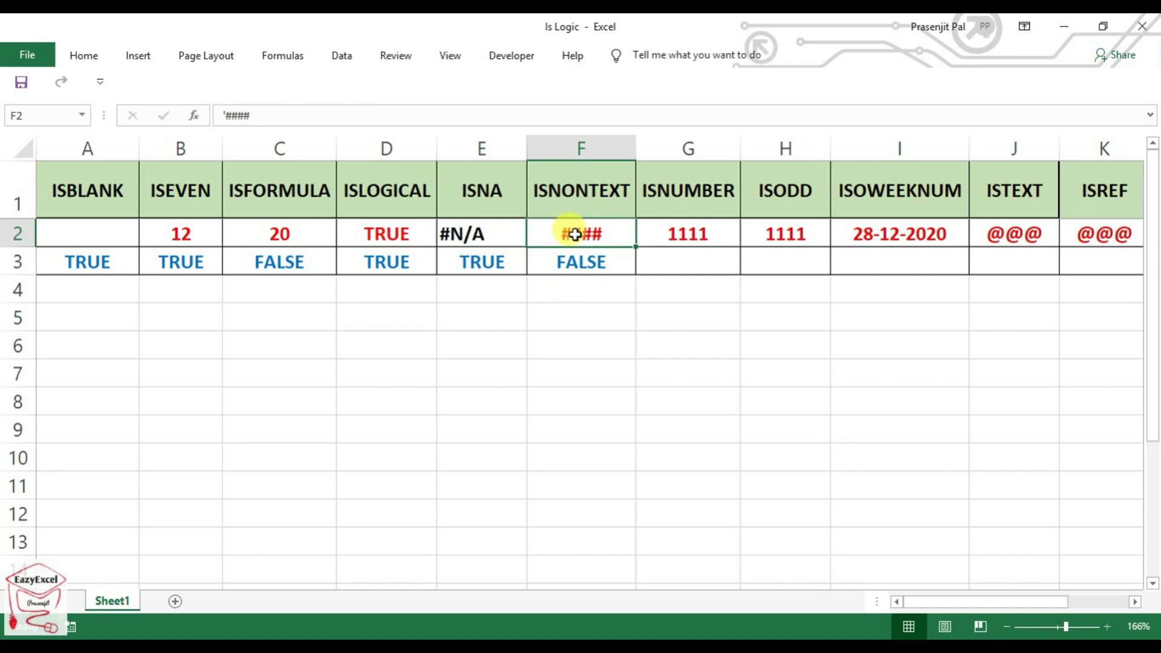
# Set cell F2 to the number 111 and recheck the ISNONTEXT formula in F3
pyautogui.click(586, 264)
pyautogui.click(583, 234)
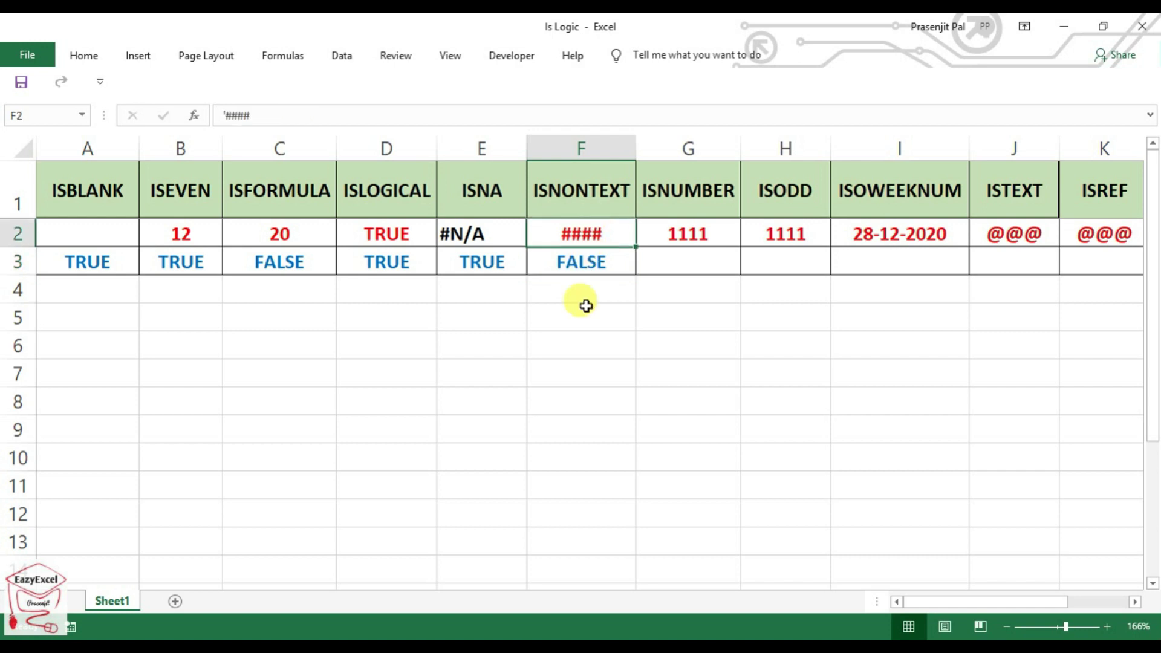
pyautogui.write('111')
pyautogui.click(568, 326)
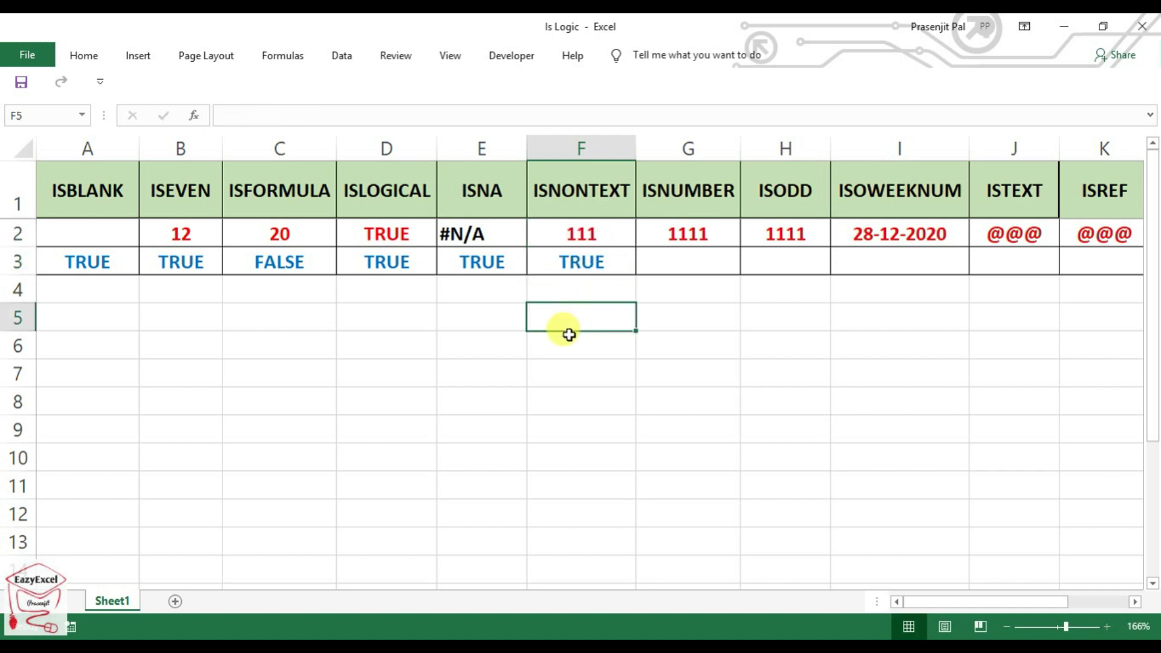
pyautogui.click(584, 268)
pyautogui.click(611, 227)
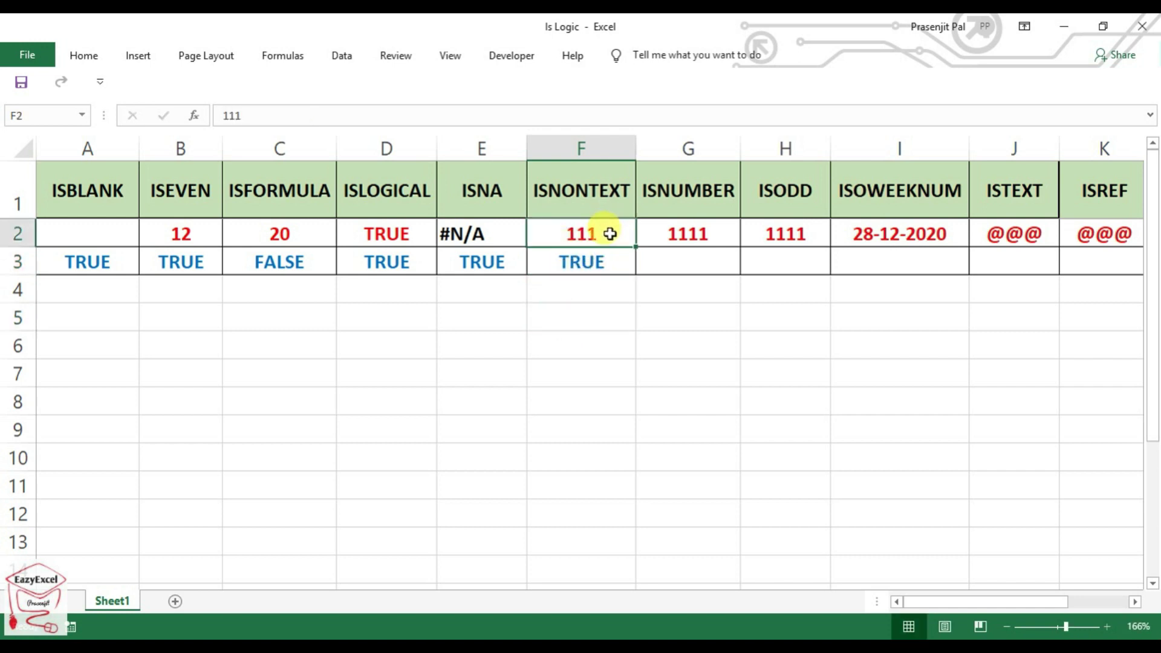
# Enter the formula =ISNUMBER(G2) in cell G3 and check its result
pyautogui.click(676, 268)
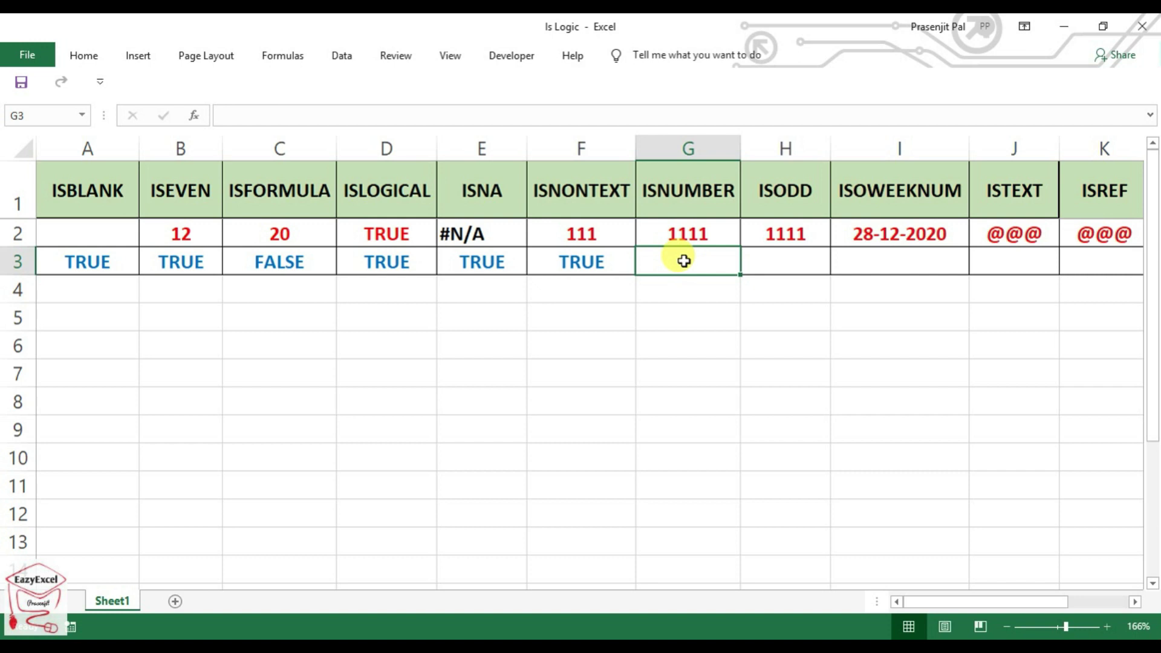
pyautogui.write('=isnu')
pyautogui.press('Tab')
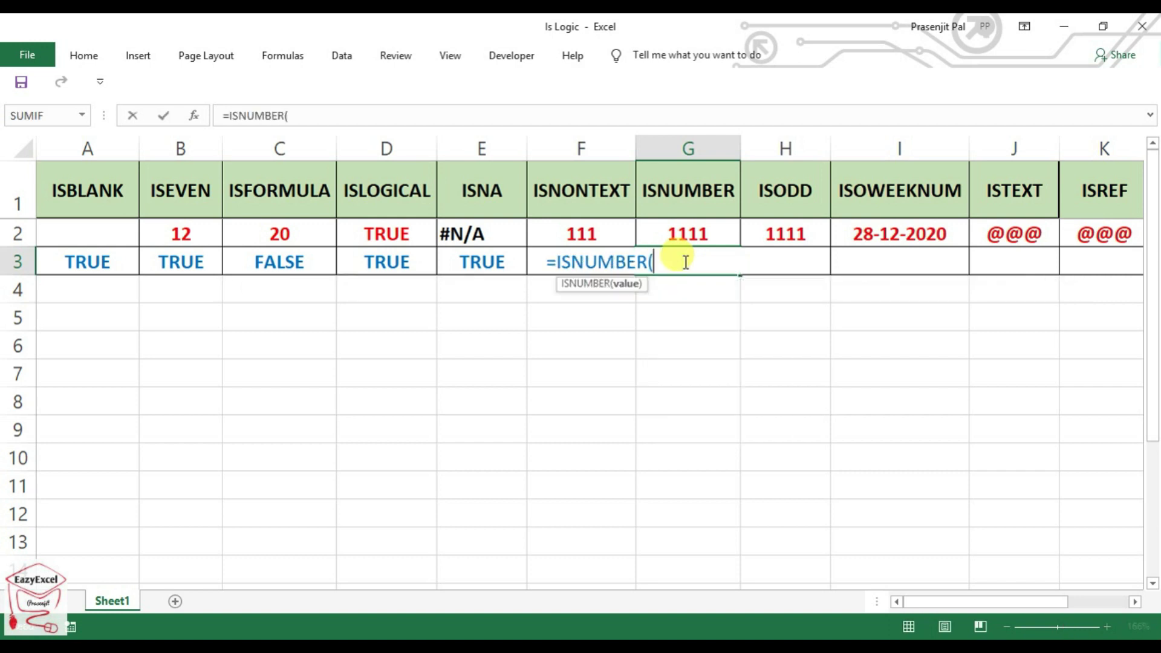
pyautogui.click(704, 228)
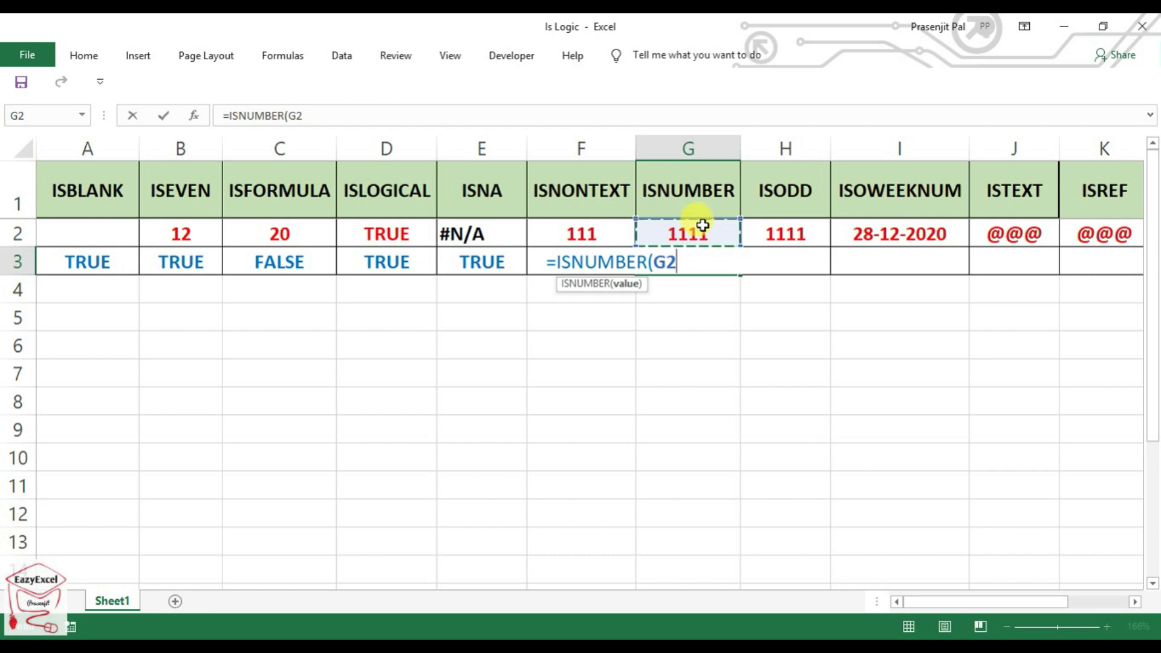
pyautogui.write(')')
pyautogui.press('Return')
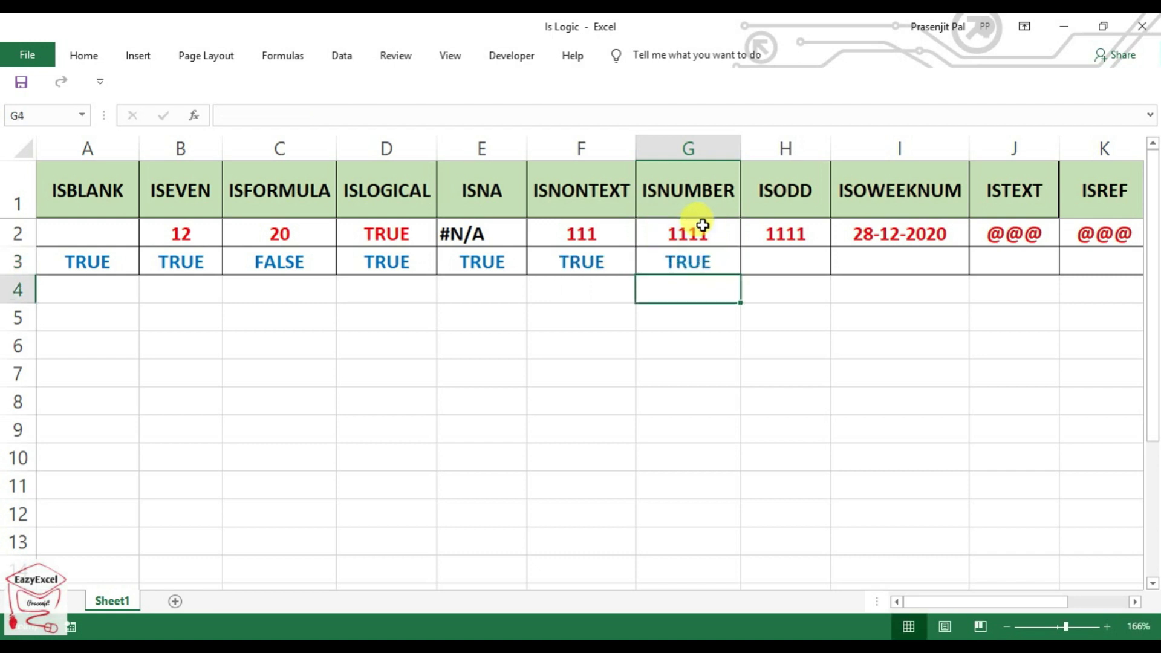
pyautogui.click(687, 259)
# Set cell G2 to the text dfges to test the ISNUMBER formula in G3
pyautogui.click(695, 237)
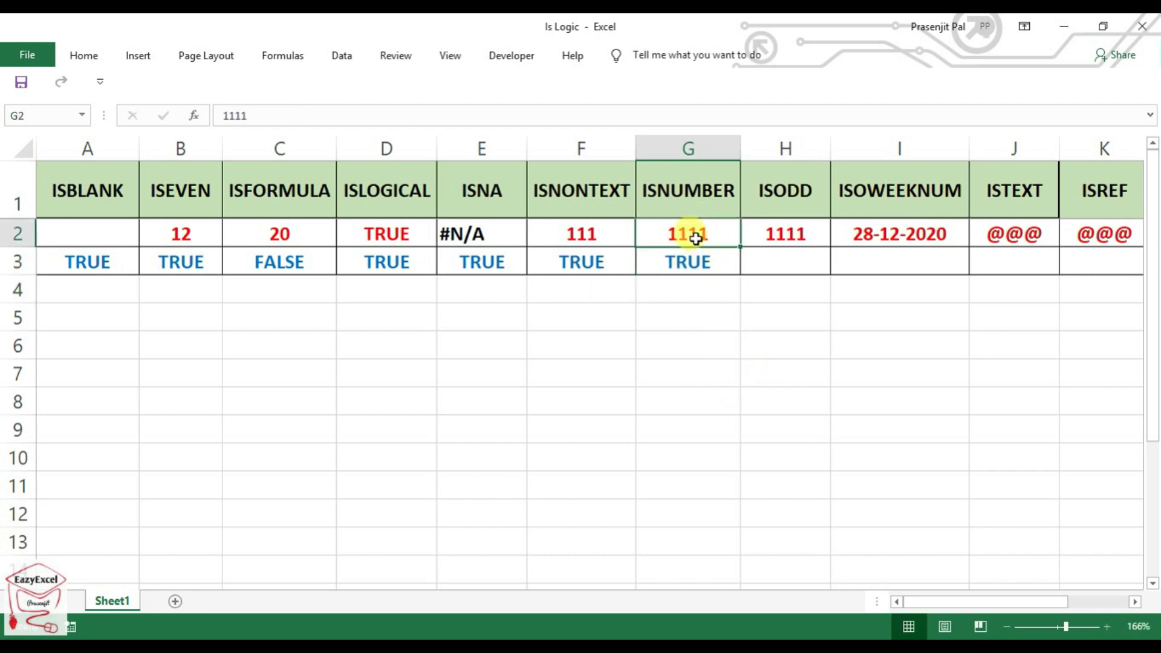
pyautogui.write('dfges')
pyautogui.click(729, 374)
pyautogui.click(693, 240)
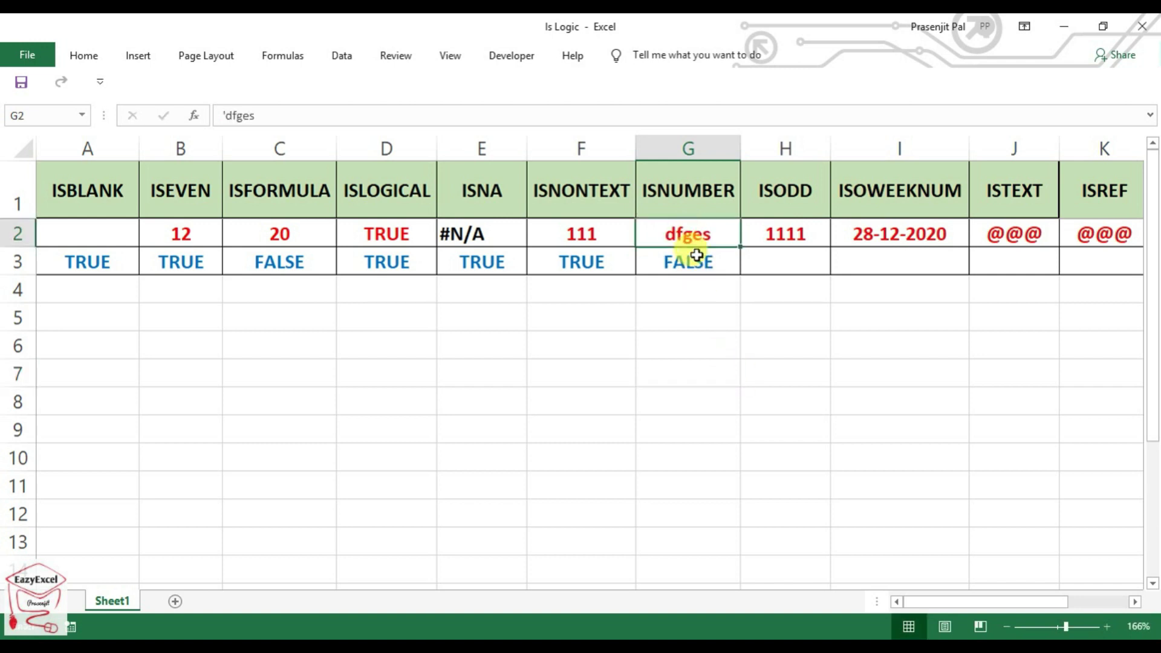
pyautogui.click(695, 264)
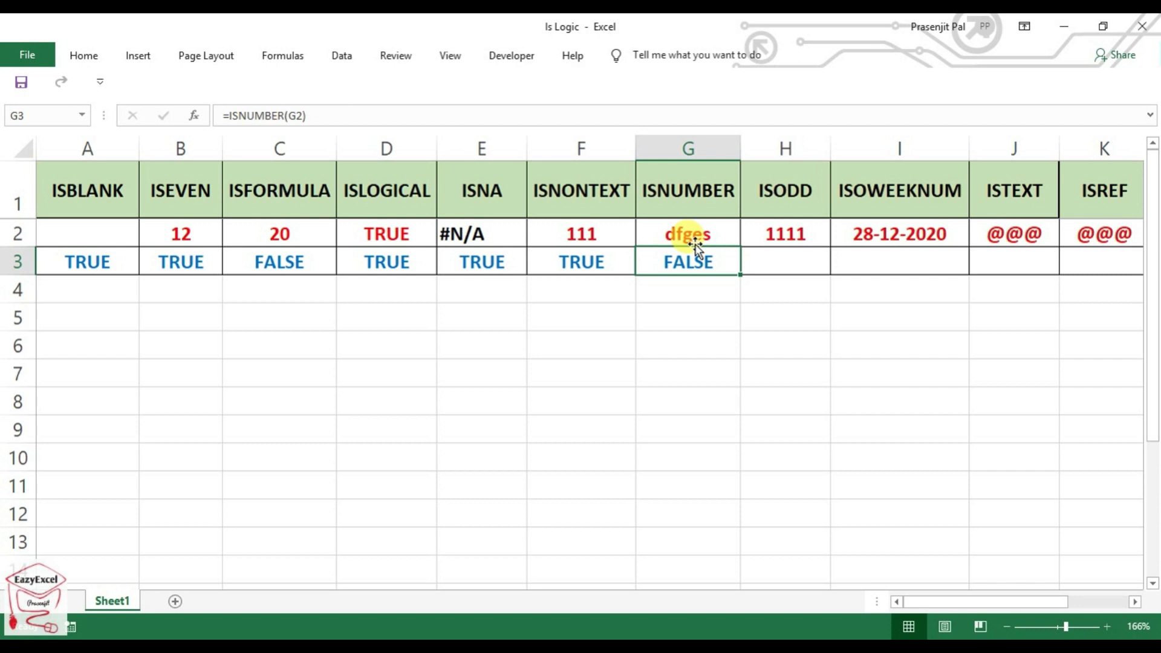
# Set cell G2 to @@@@ to test ISNUMBER on special characters and check cell G3
pyautogui.click(699, 235)
pyautogui.write('@@@@')
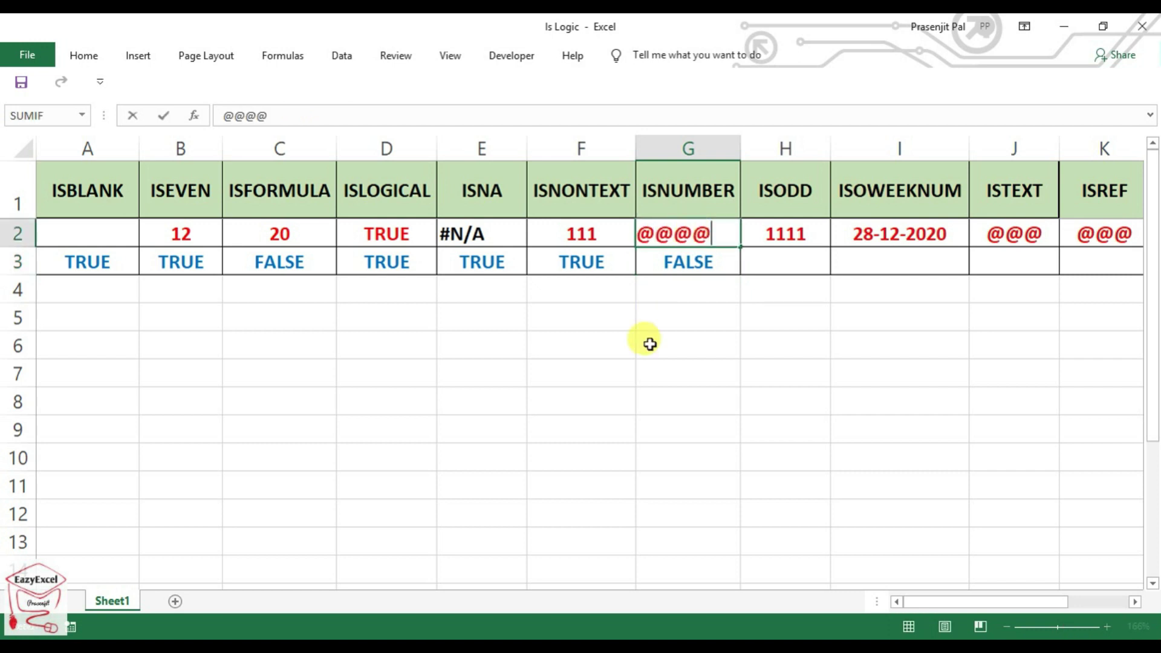
pyautogui.press('Return')
pyautogui.click(562, 393)
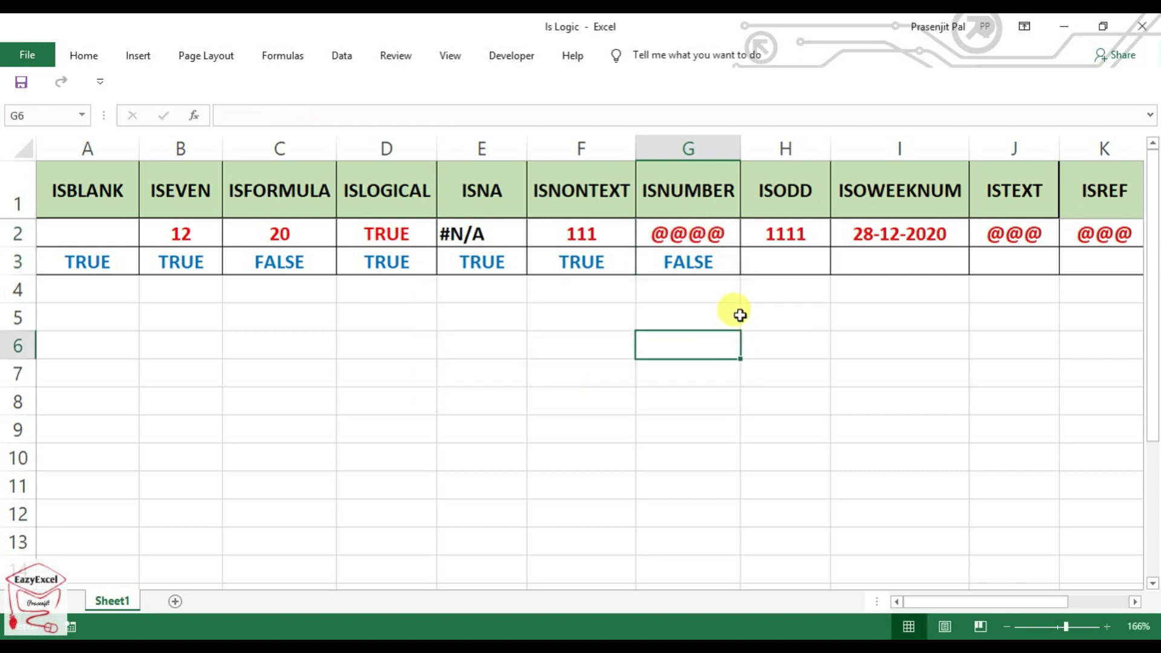
pyautogui.click(687, 259)
pyautogui.click(616, 258)
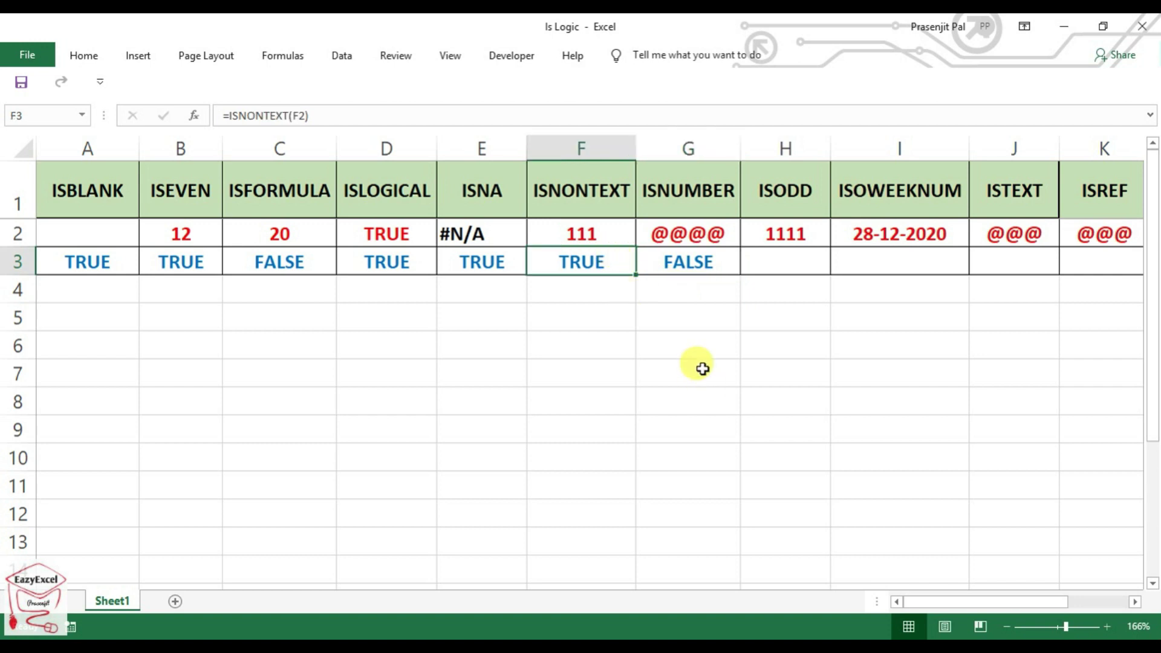
# Replace the content of cell G2 with the number 11111 and recheck cell G3
pyautogui.click(695, 237)
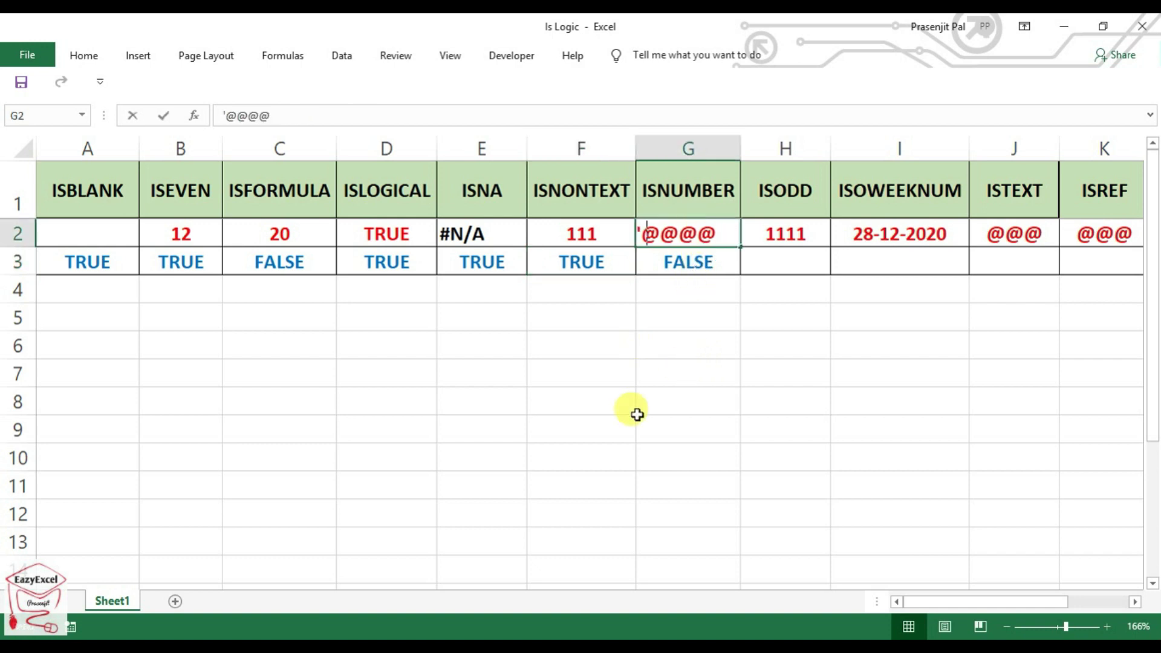
pyautogui.write('aaa')
pyautogui.press('BackSpace')
pyautogui.press('BackSpace')
pyautogui.press('BackSpace')
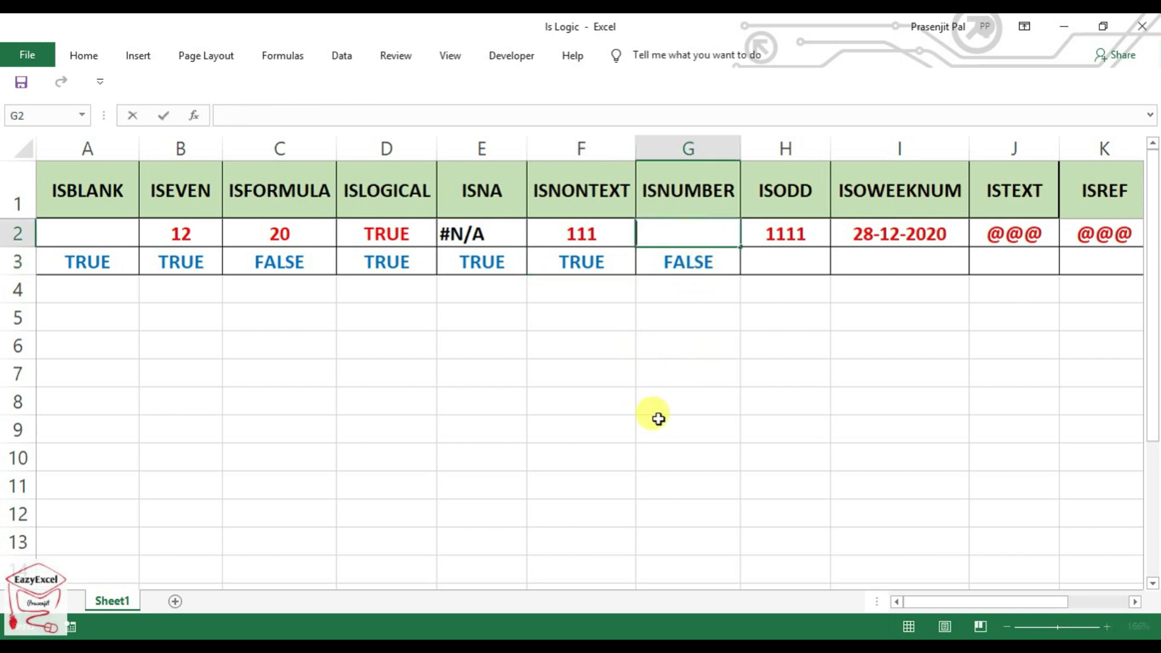
pyautogui.write('11111')
pyautogui.click(702, 423)
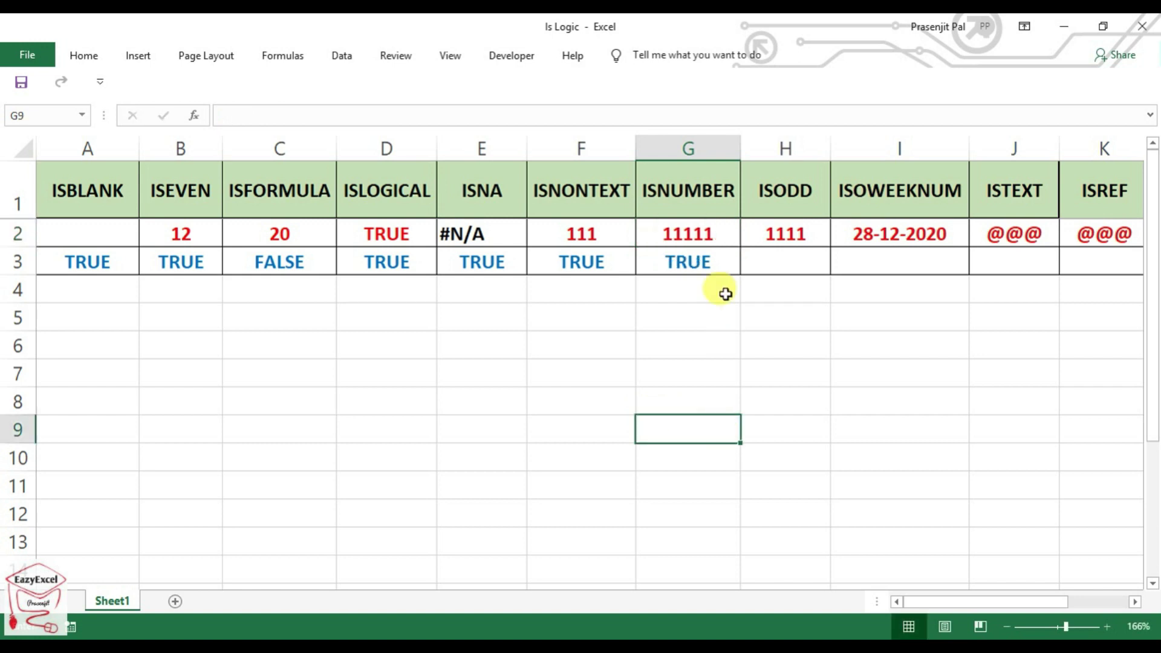
pyautogui.click(711, 241)
pyautogui.click(707, 262)
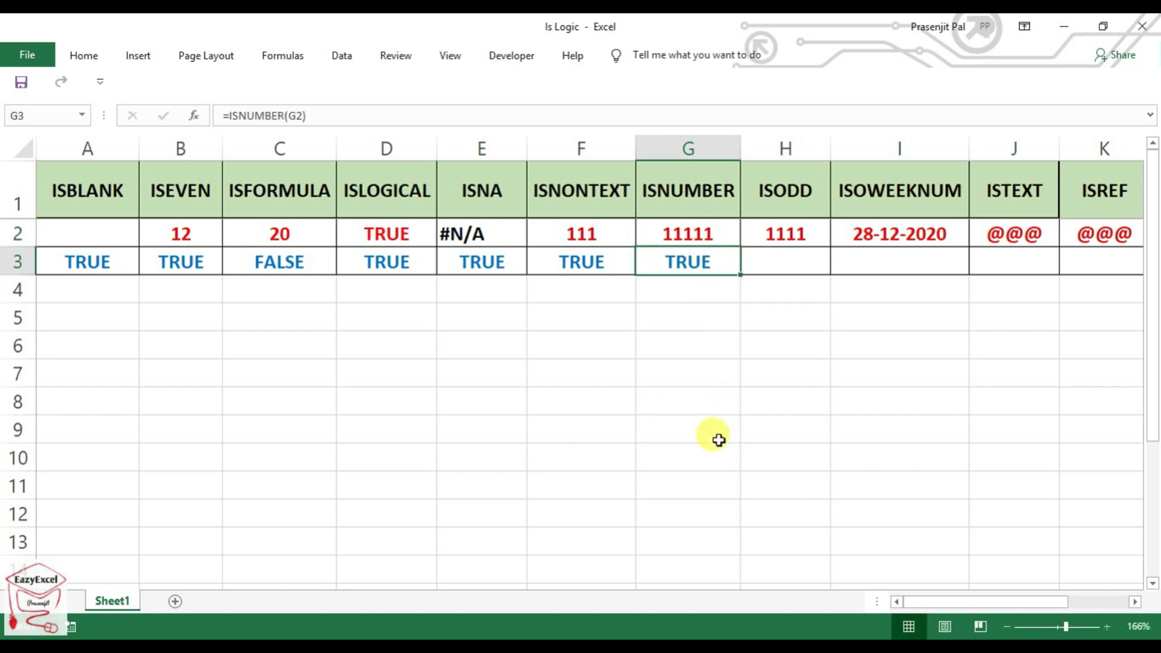
# Compare the ISEVEN and ISODD columns, and enter the formula =ISODD(H2) in cell H3
pyautogui.click(798, 262)
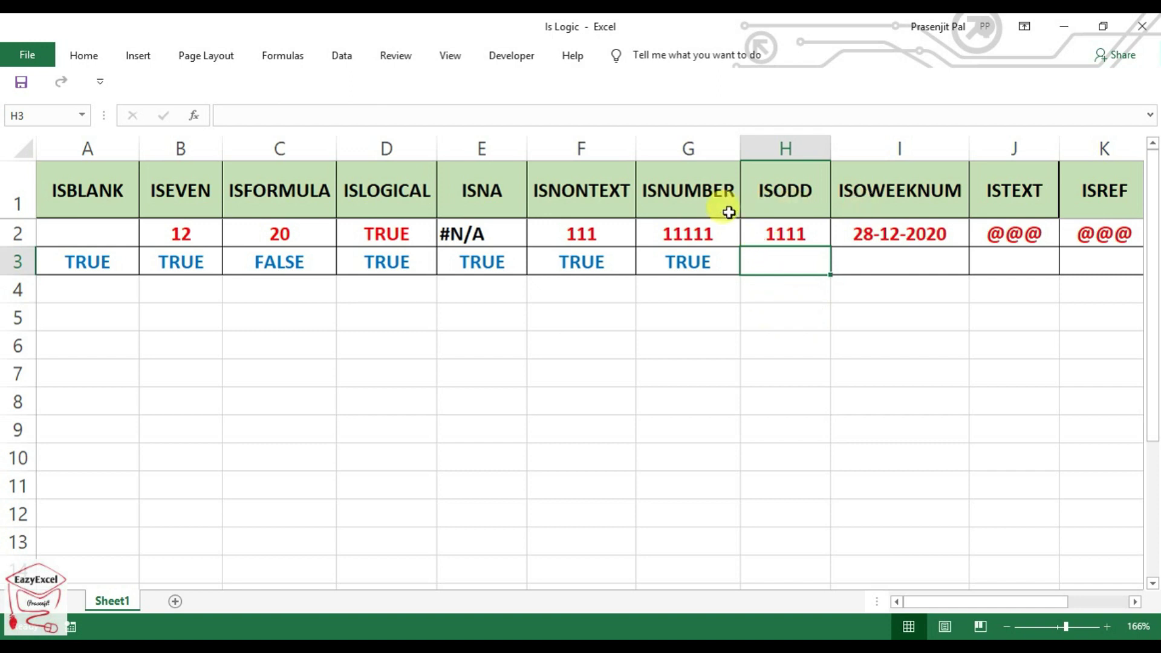
pyautogui.moveTo(176, 189); pyautogui.dragTo(179, 260)
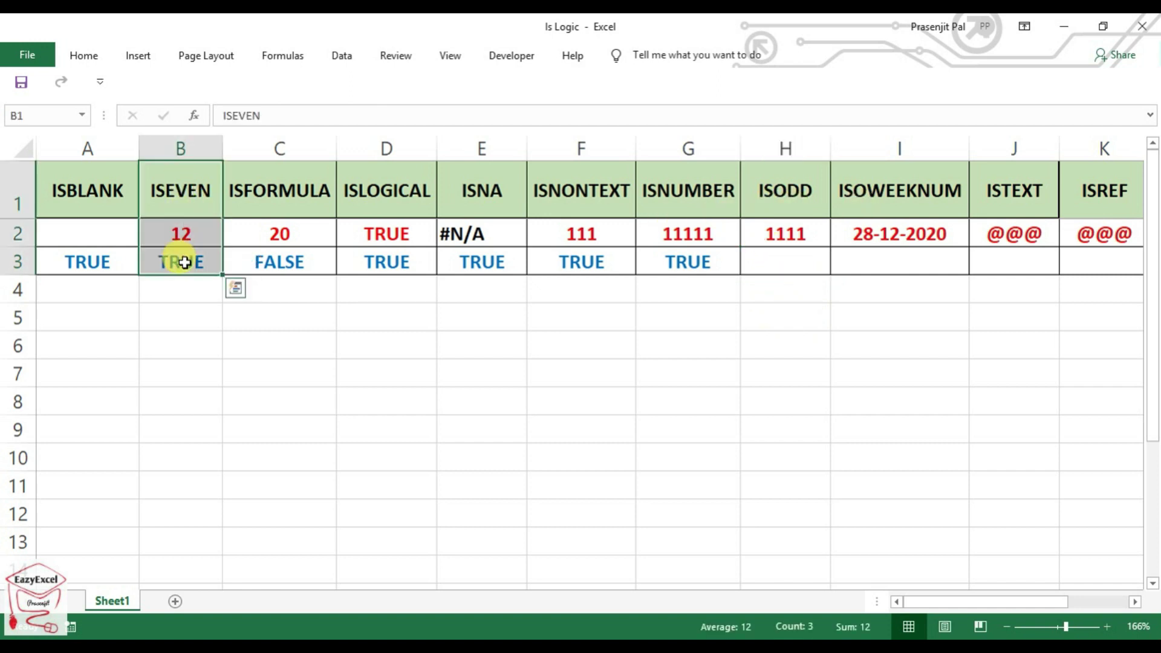
pyautogui.moveTo(786, 191); pyautogui.dragTo(799, 260)
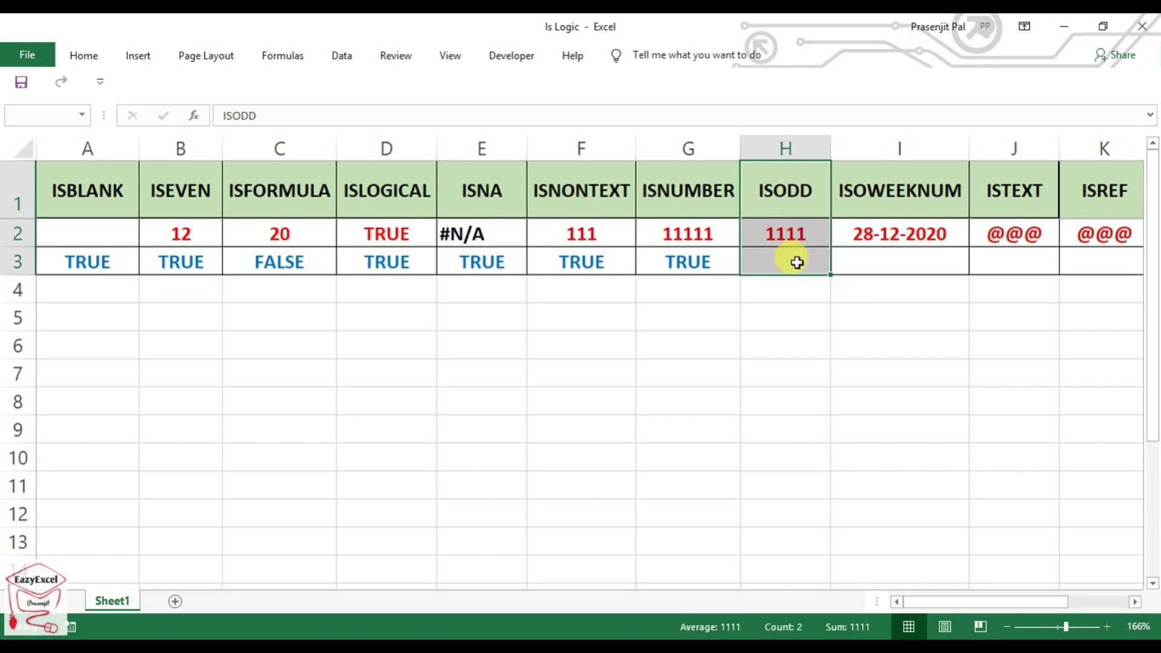
pyautogui.click(797, 262)
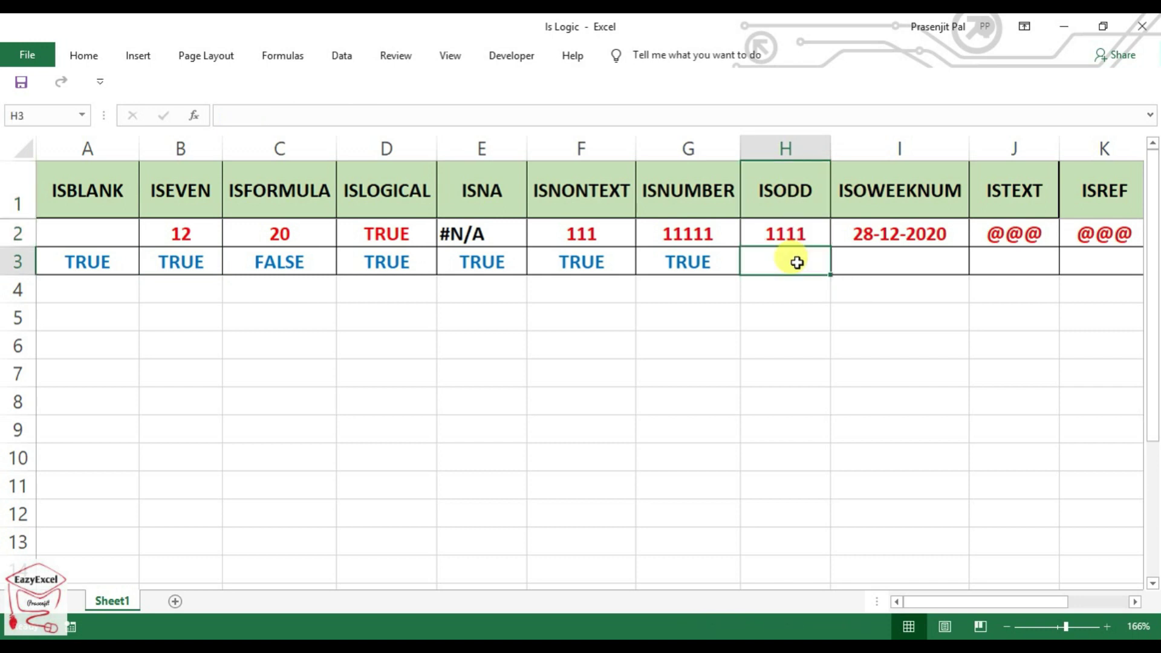
pyautogui.write('=iso')
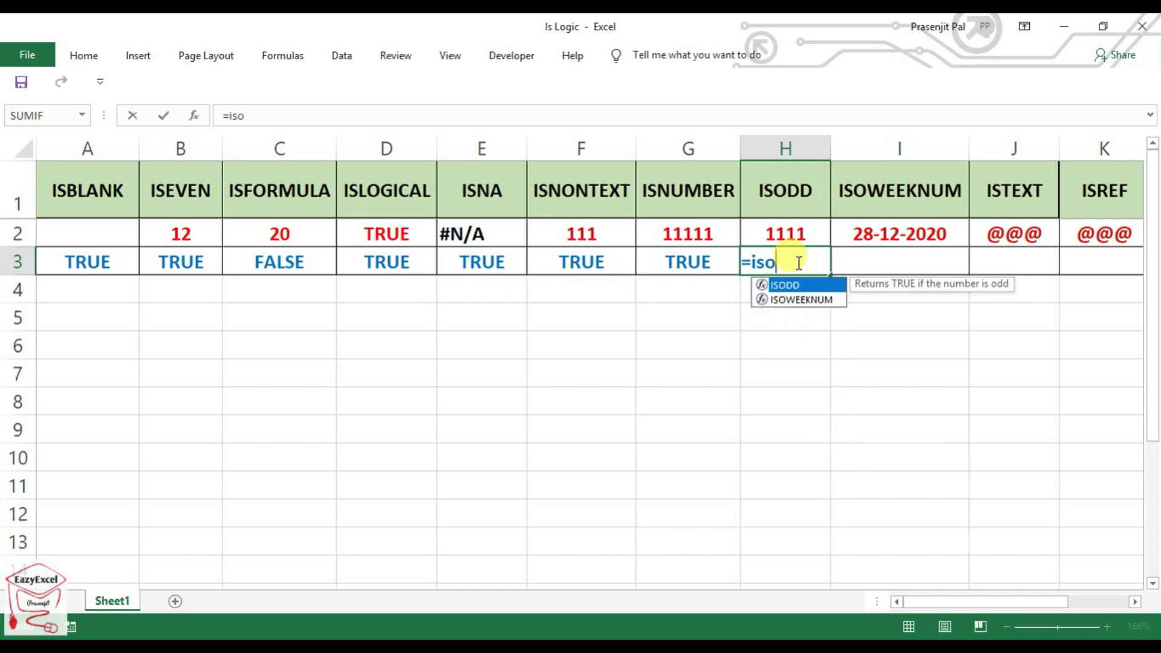
pyautogui.press('Tab')
pyautogui.moveTo(763, 223); pyautogui.dragTo(774, 236)
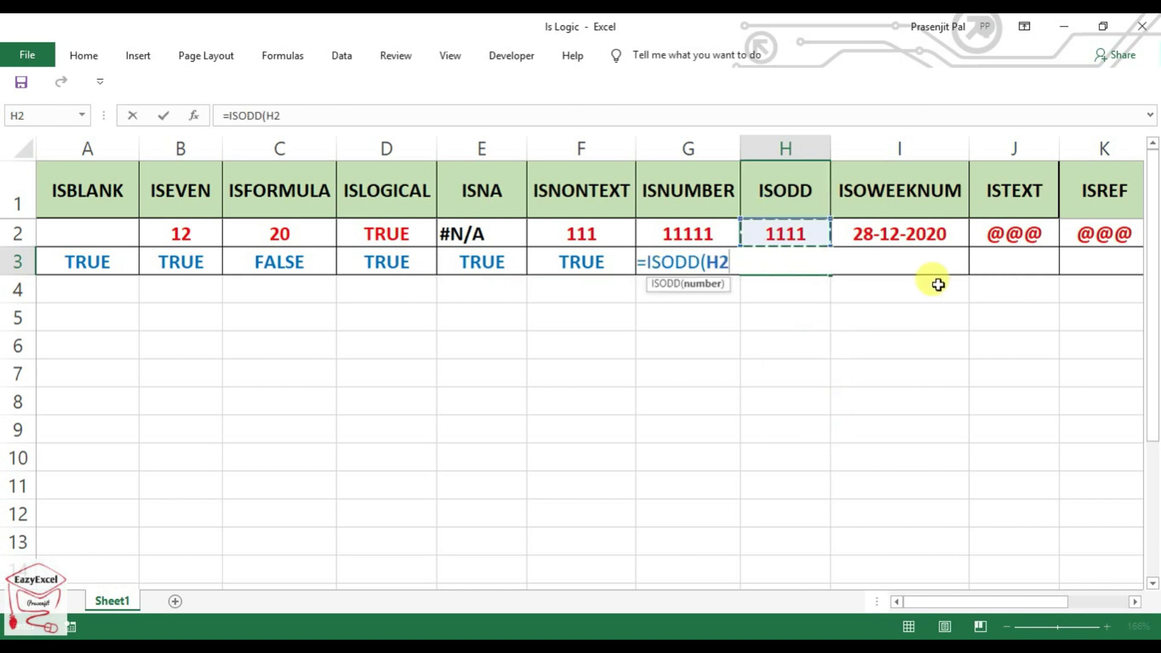
pyautogui.write(')')
pyautogui.press('Return')
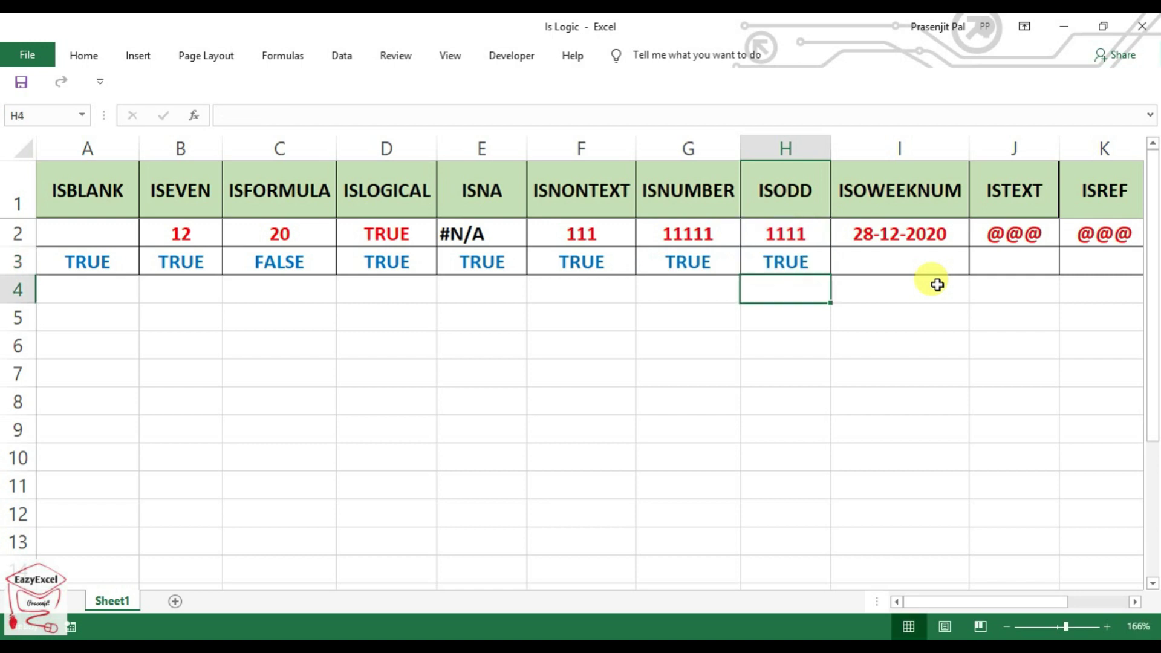
pyautogui.click(821, 266)
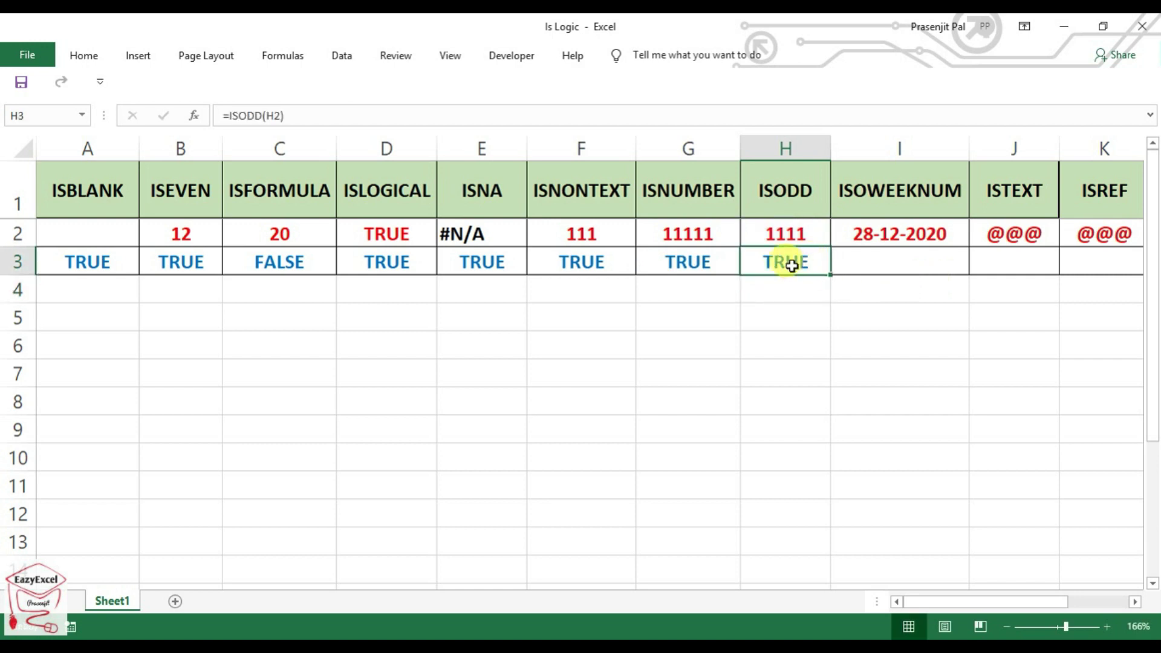
# Set cell H2 to the even number 12 to test the ISODD formula in H3
pyautogui.click(775, 231)
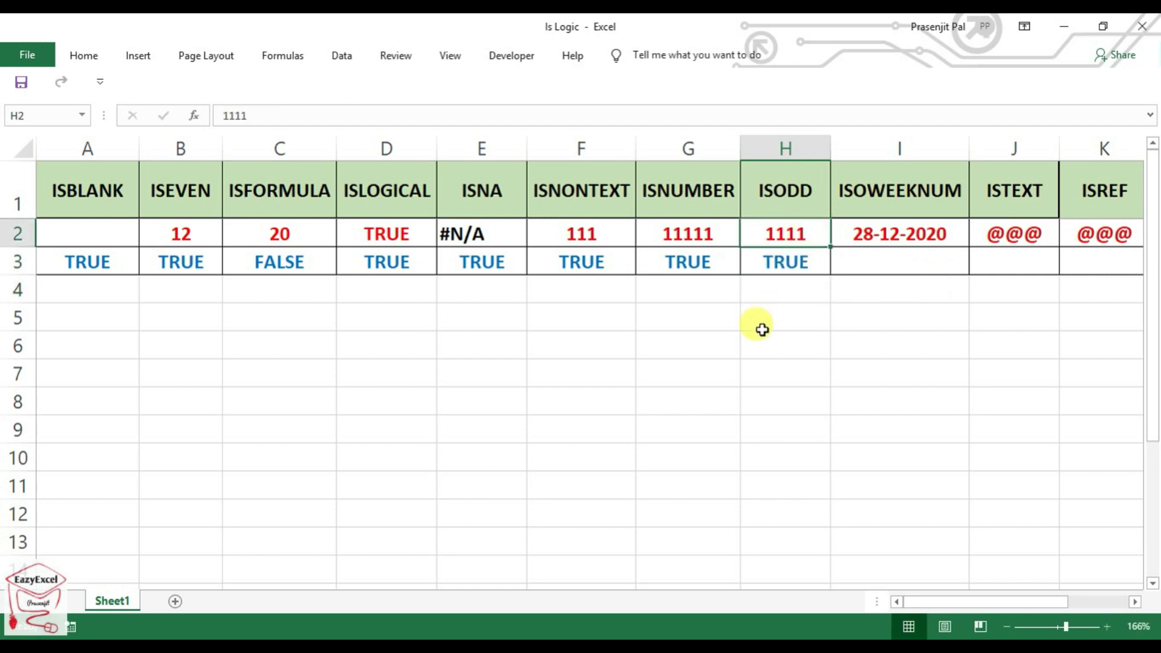
pyautogui.write('12')
pyautogui.click(807, 345)
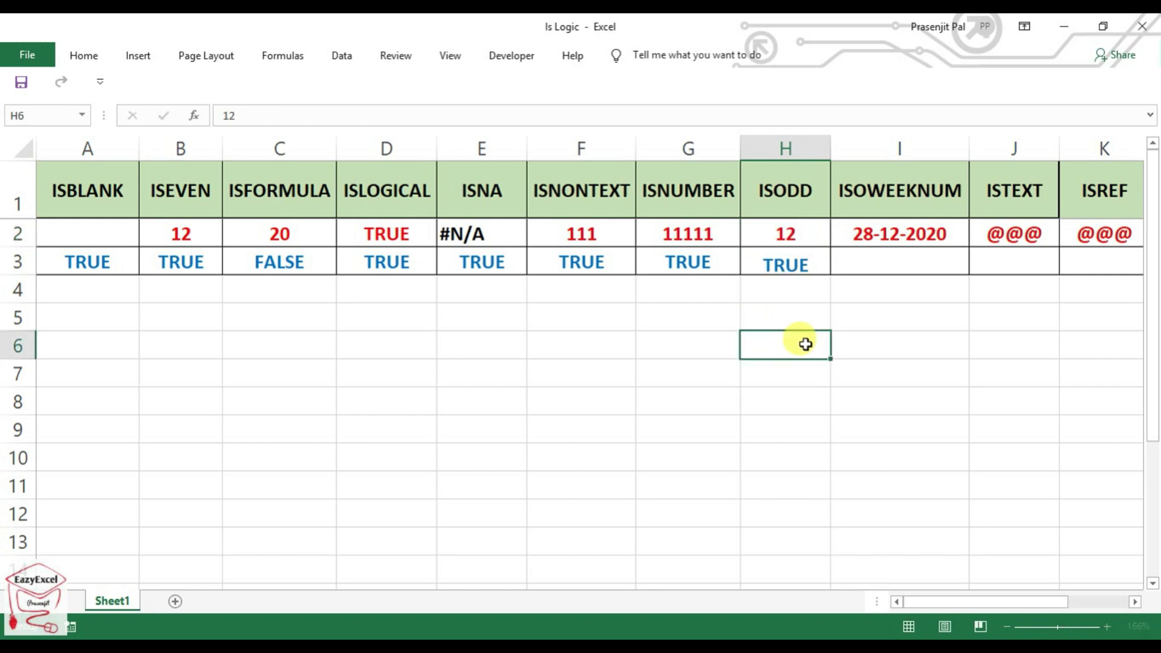
pyautogui.click(799, 230)
pyautogui.click(806, 265)
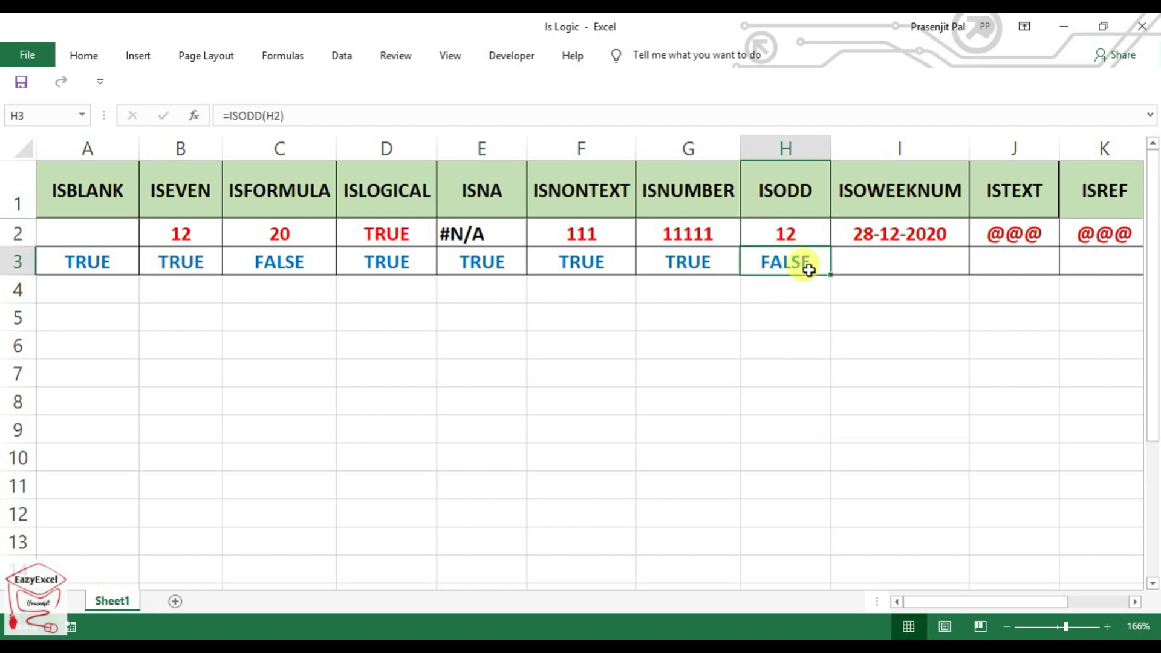
# Set cell H2 to the odd number 11 and recheck the ISODD formula in H3
pyautogui.click(817, 241)
pyautogui.write('11')
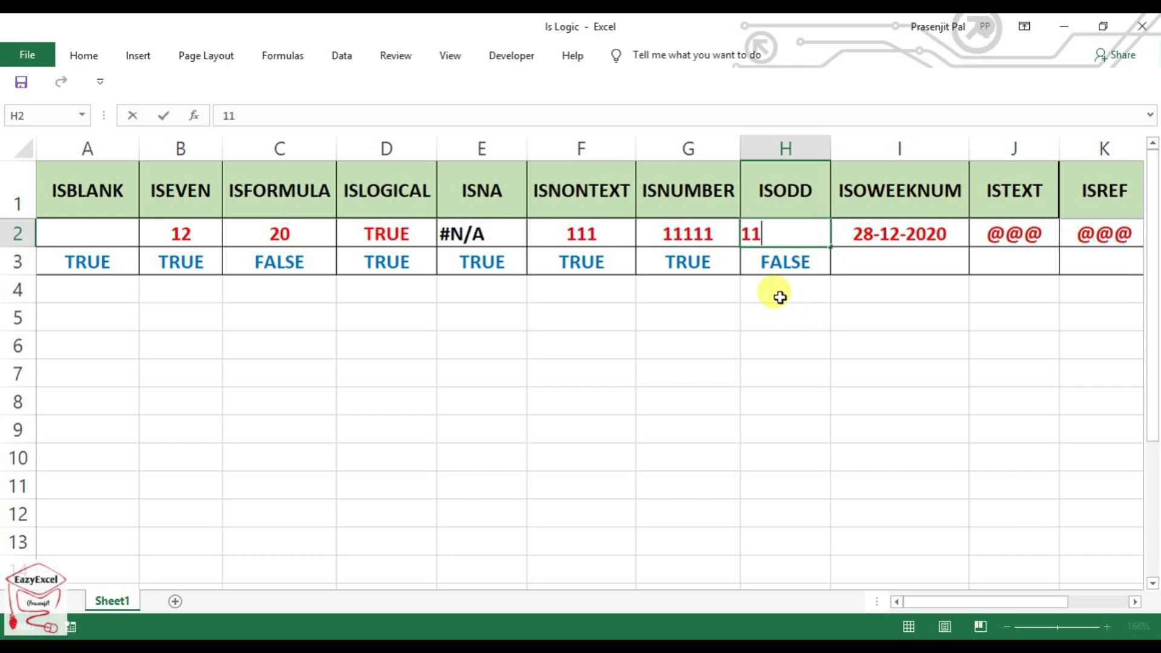
pyautogui.click(783, 306)
pyautogui.click(797, 262)
pyautogui.click(789, 236)
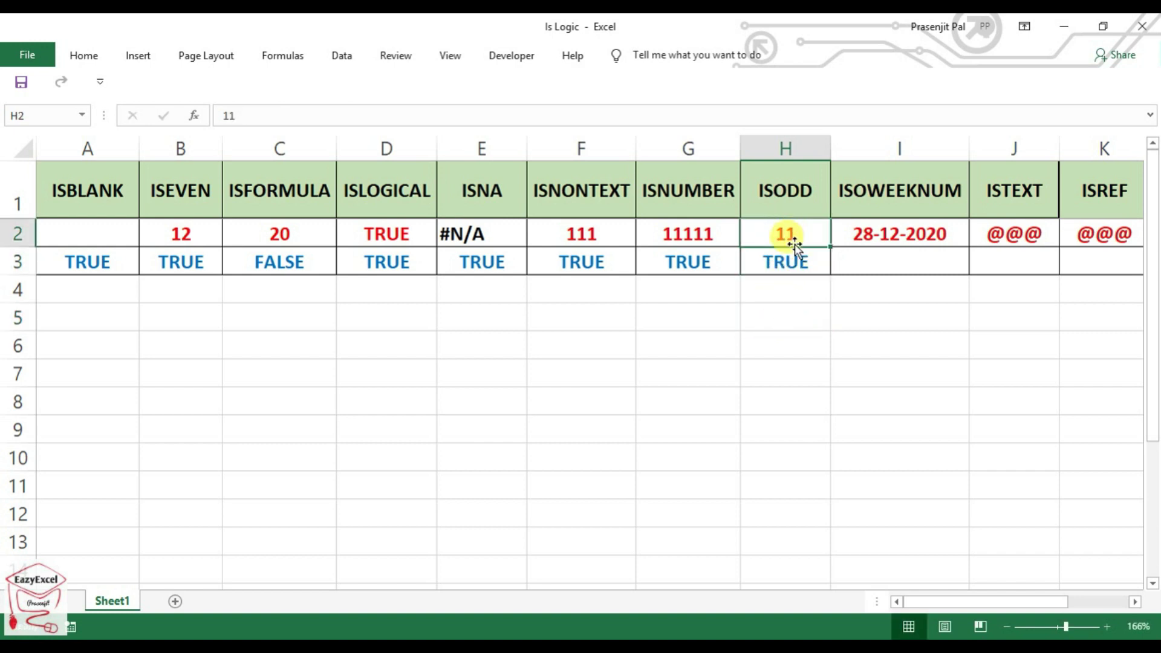
# Enter the formula =ISOWEEKNUM(I2) in cell I3 and compare its result with the date in I2
pyautogui.moveTo(955, 602); pyautogui.dragTo(985, 600)
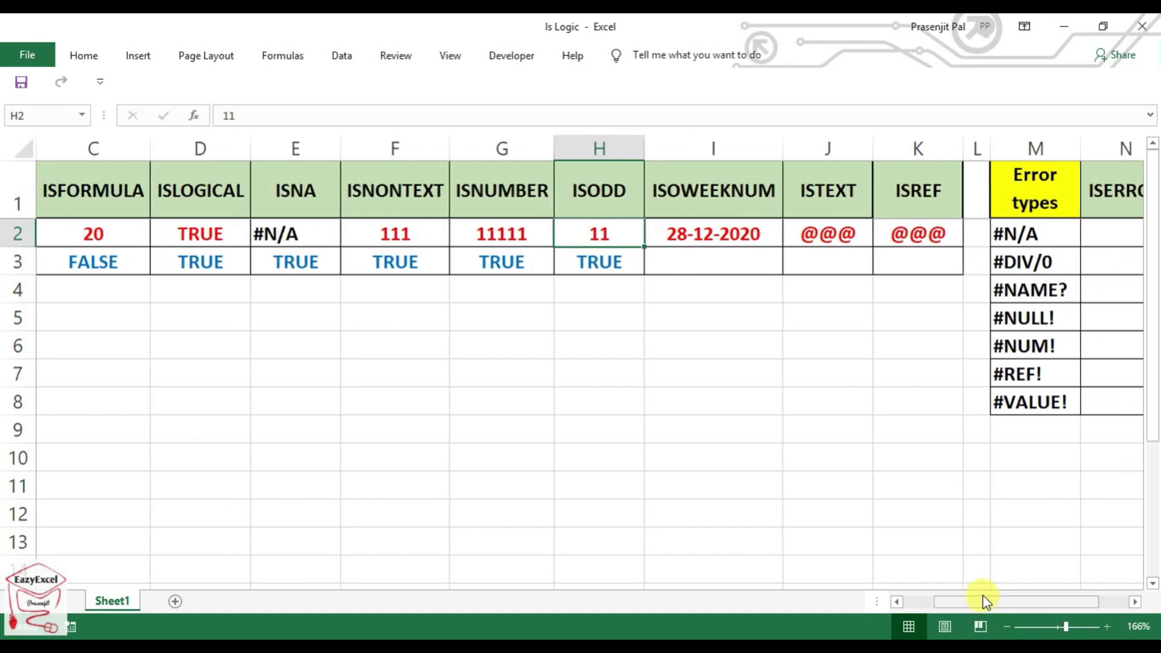
pyautogui.moveTo(728, 198); pyautogui.dragTo(728, 254)
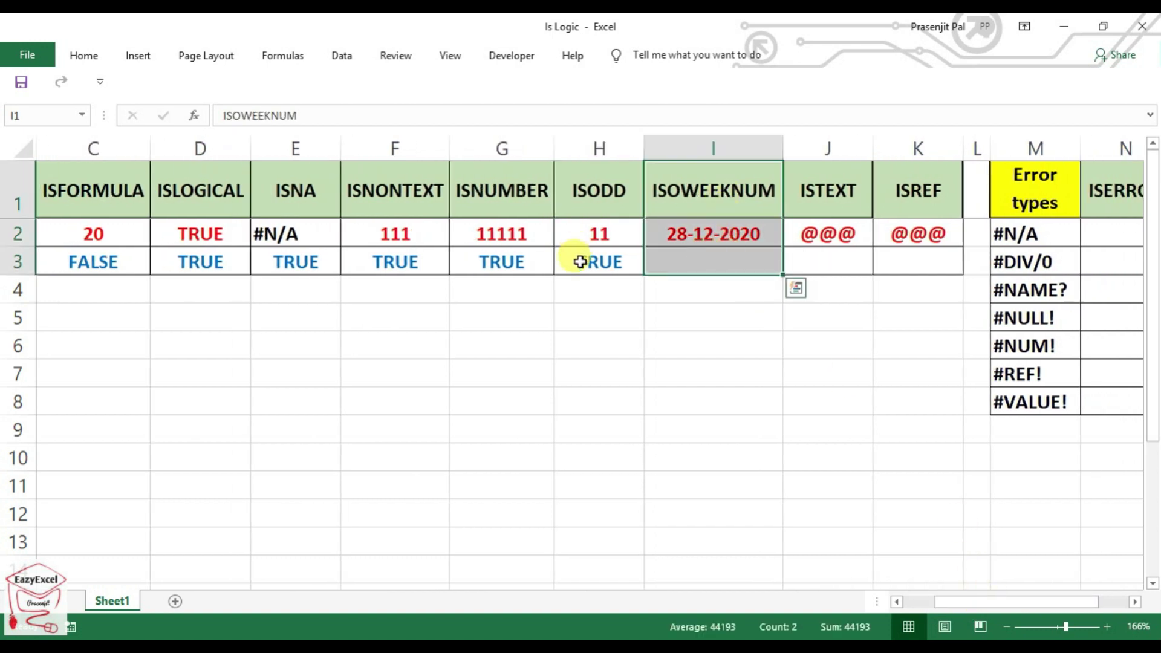
pyautogui.click(705, 262)
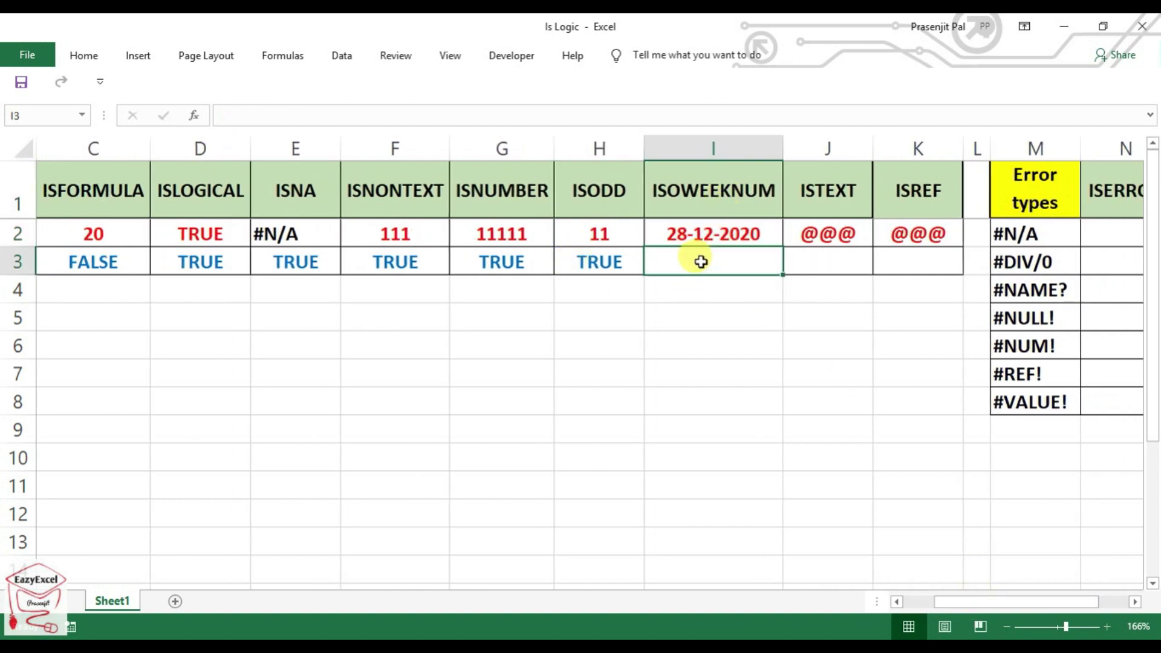
pyautogui.doubleClick(701, 262)
pyautogui.write('=isowe')
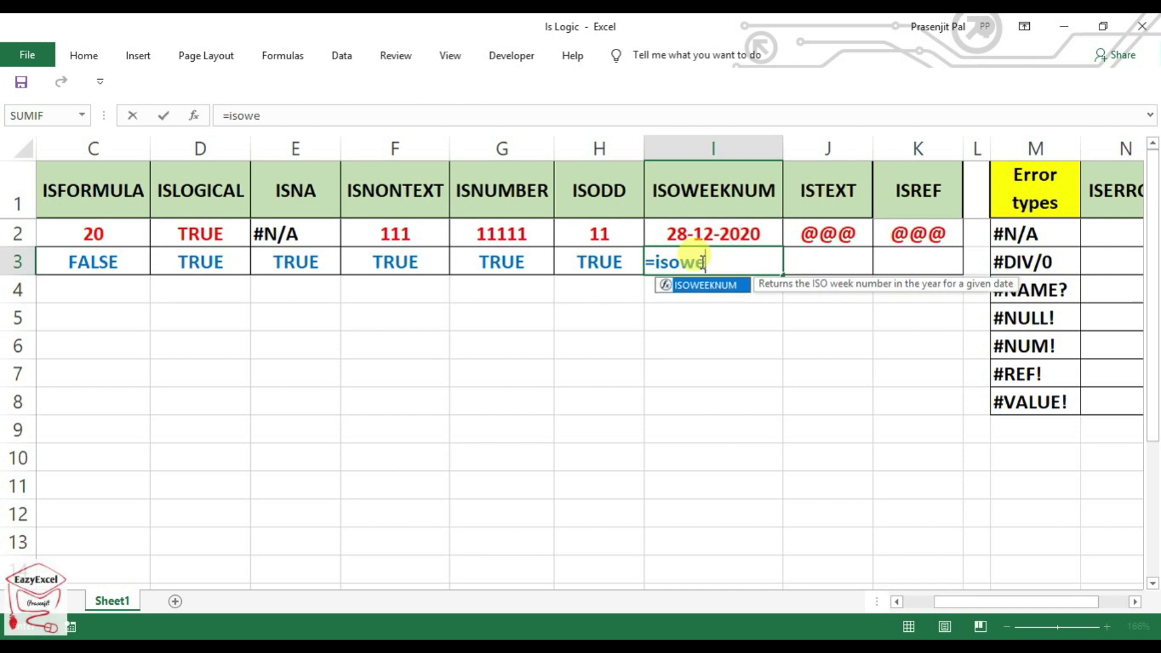
pyautogui.press('Tab')
pyautogui.click(705, 232)
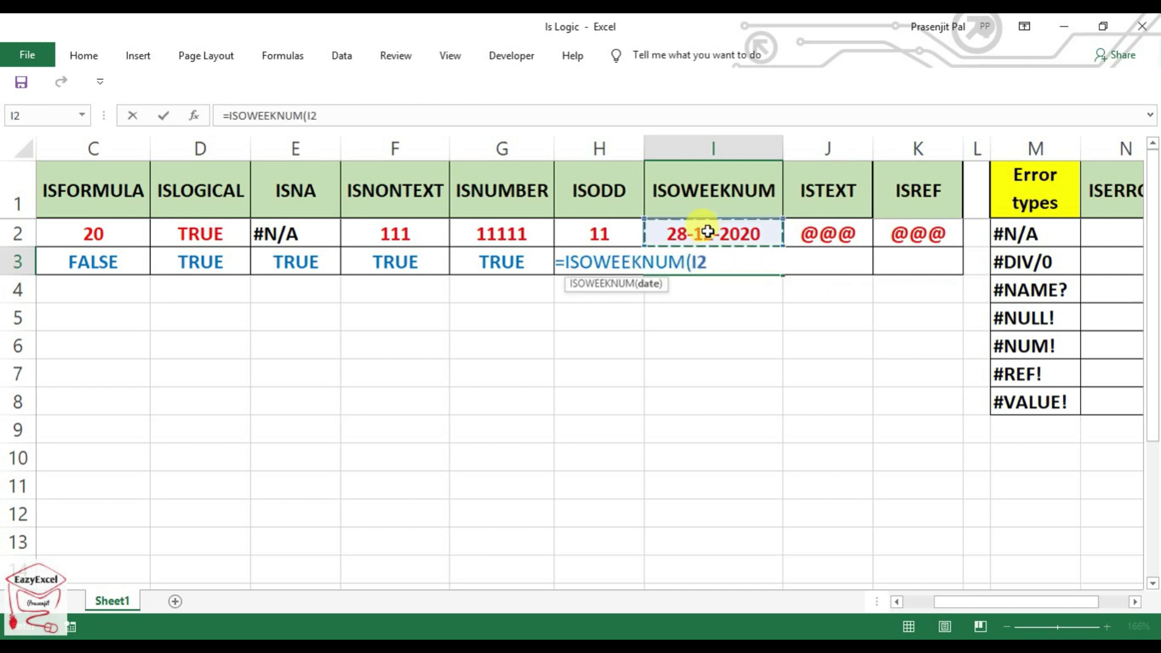
pyautogui.write(')')
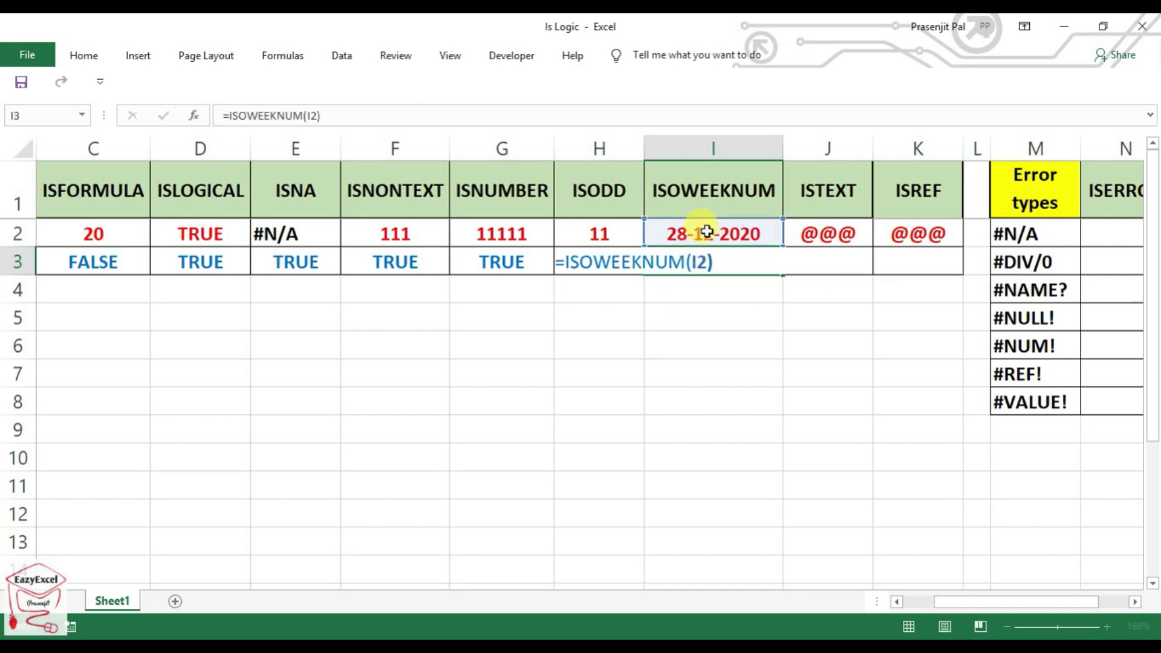
pyautogui.press('Return')
pyautogui.click(684, 232)
pyautogui.click(713, 259)
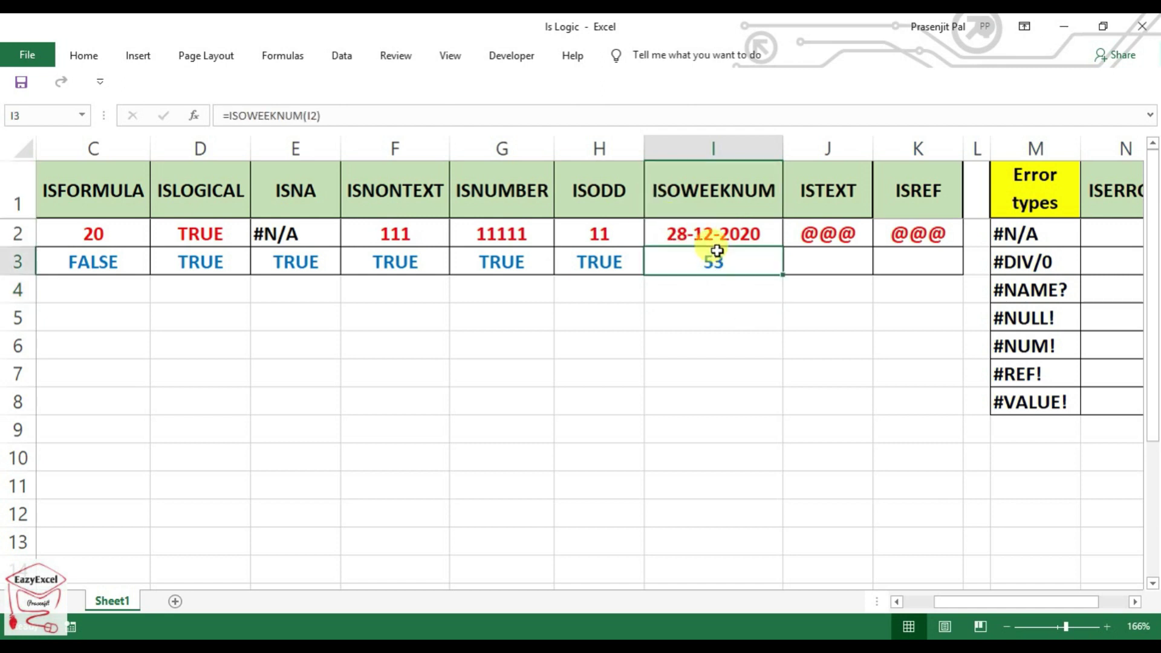
pyautogui.click(716, 234)
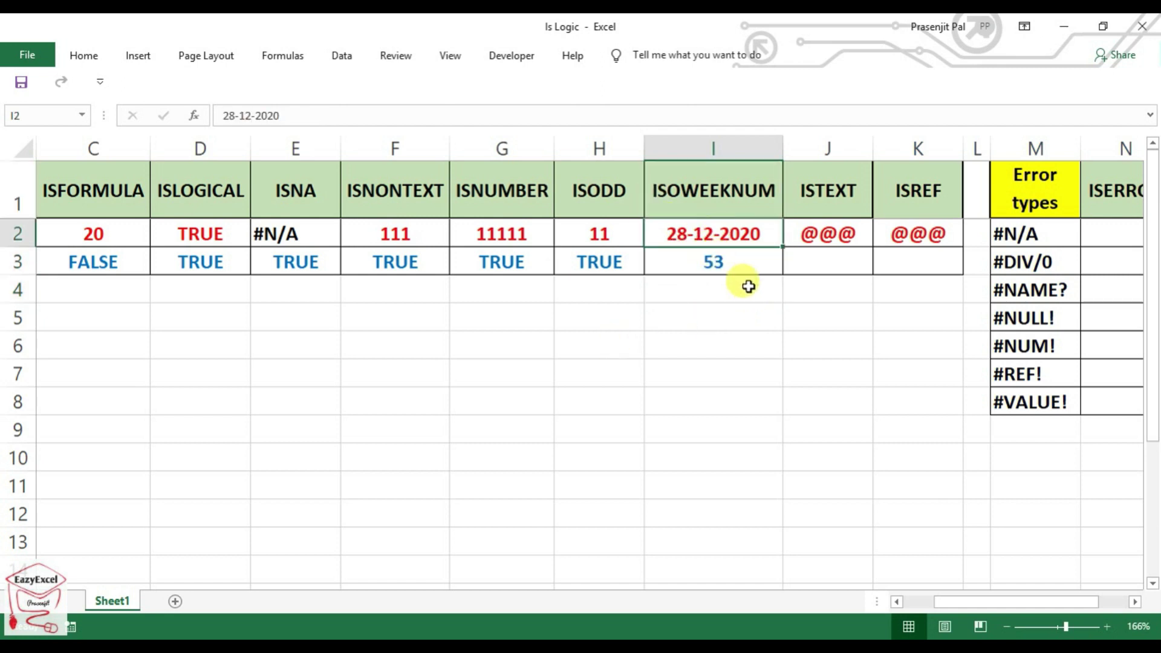
pyautogui.click(739, 262)
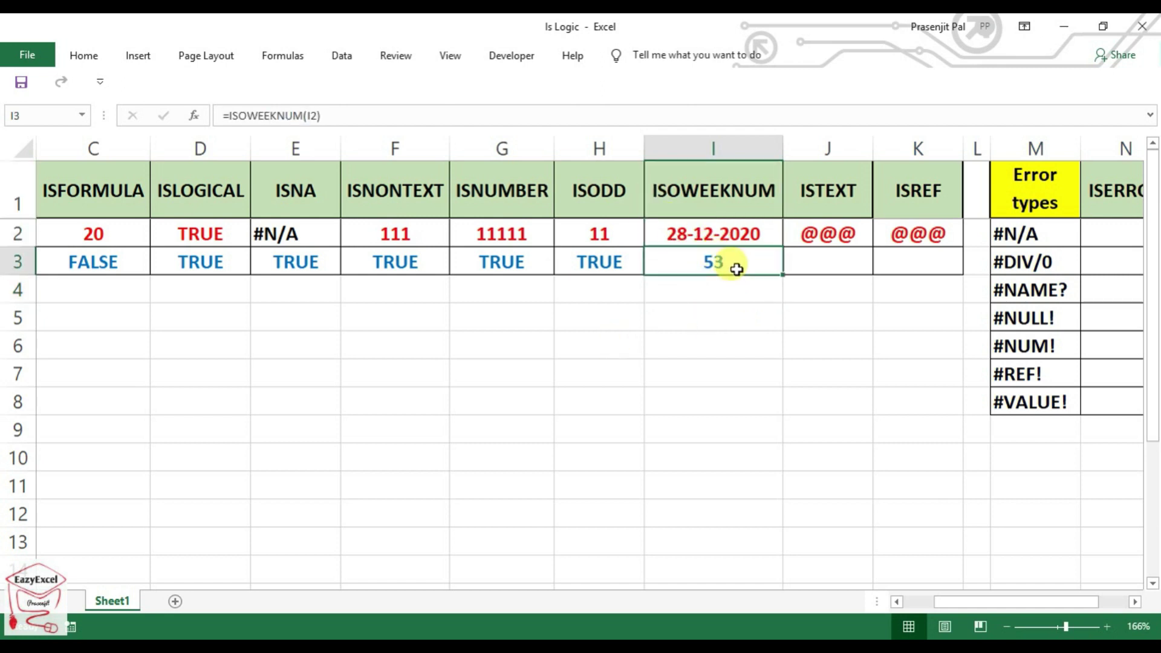
# Change the date in cell I2 to 1-1-2020 and recheck the ISOWEEKNUM formula in I3
pyautogui.click(680, 231)
pyautogui.doubleClick(696, 231)
pyautogui.press('BackSpace')
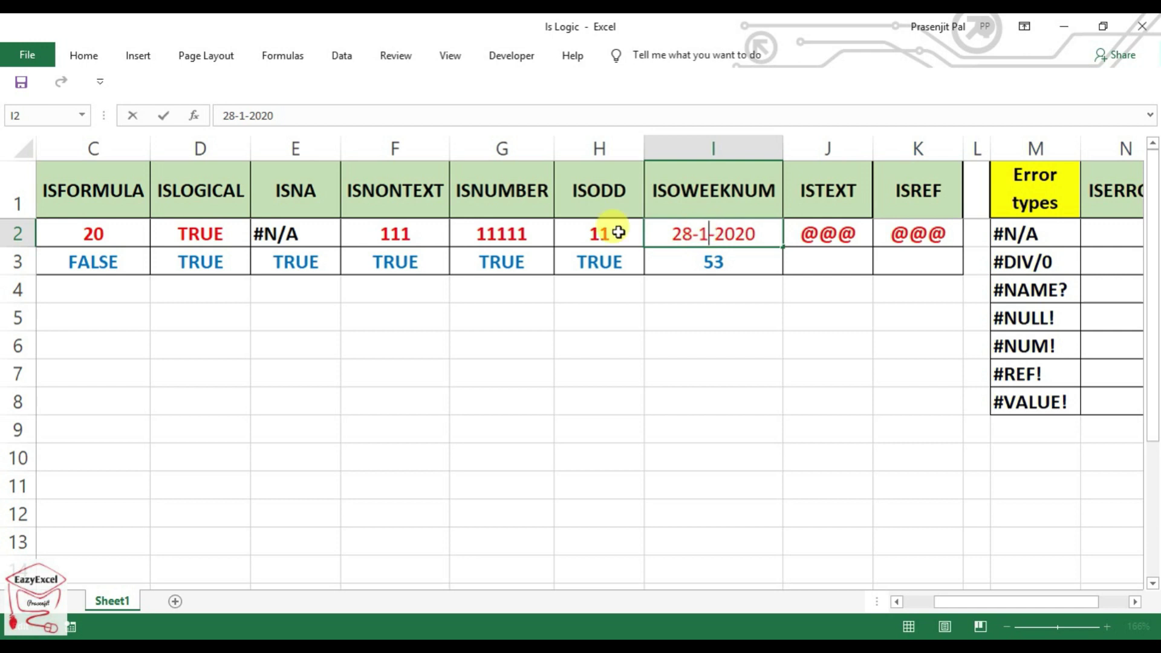
pyautogui.press('BackSpace')
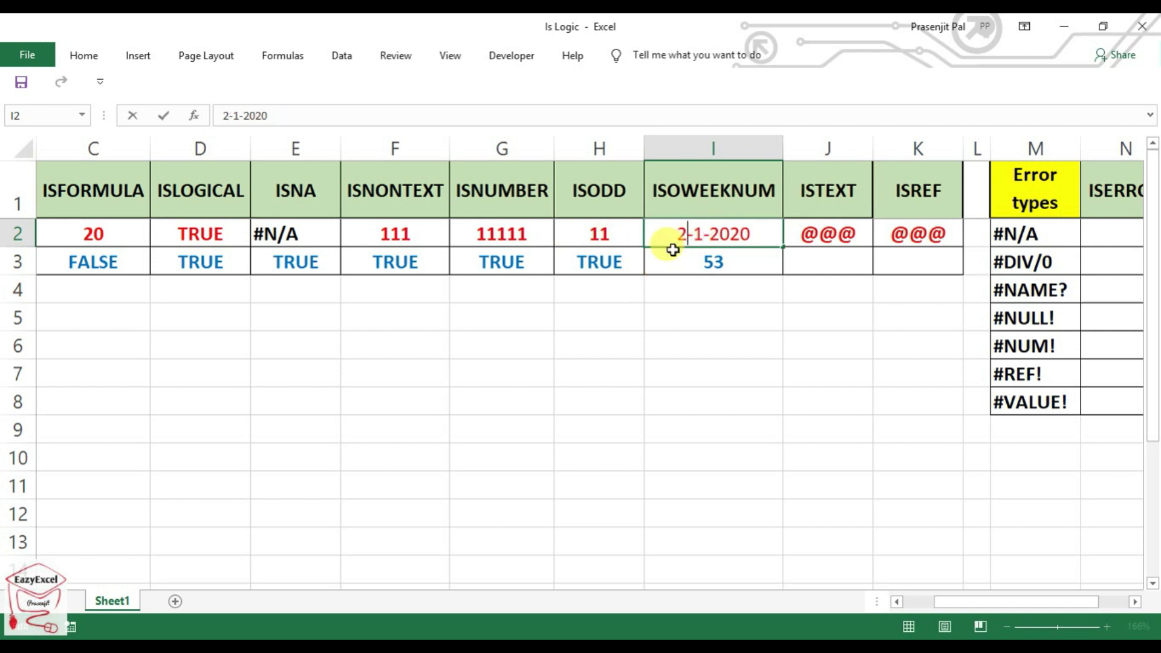
pyautogui.press('BackSpace')
pyautogui.write('1')
pyautogui.click(671, 363)
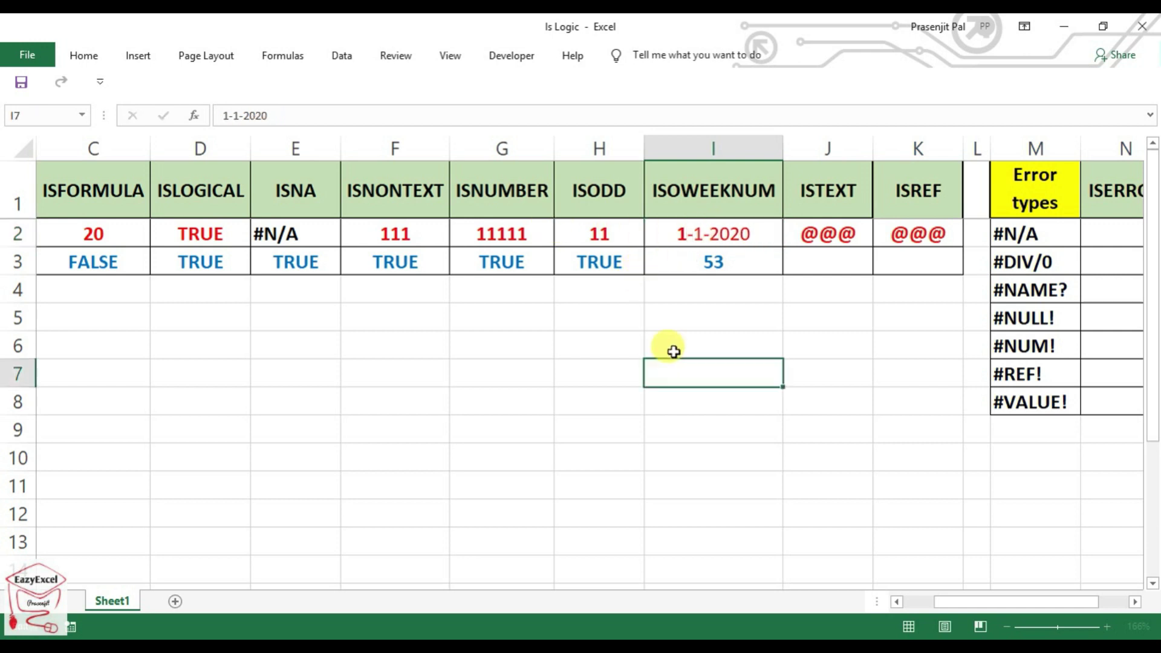
pyautogui.click(712, 262)
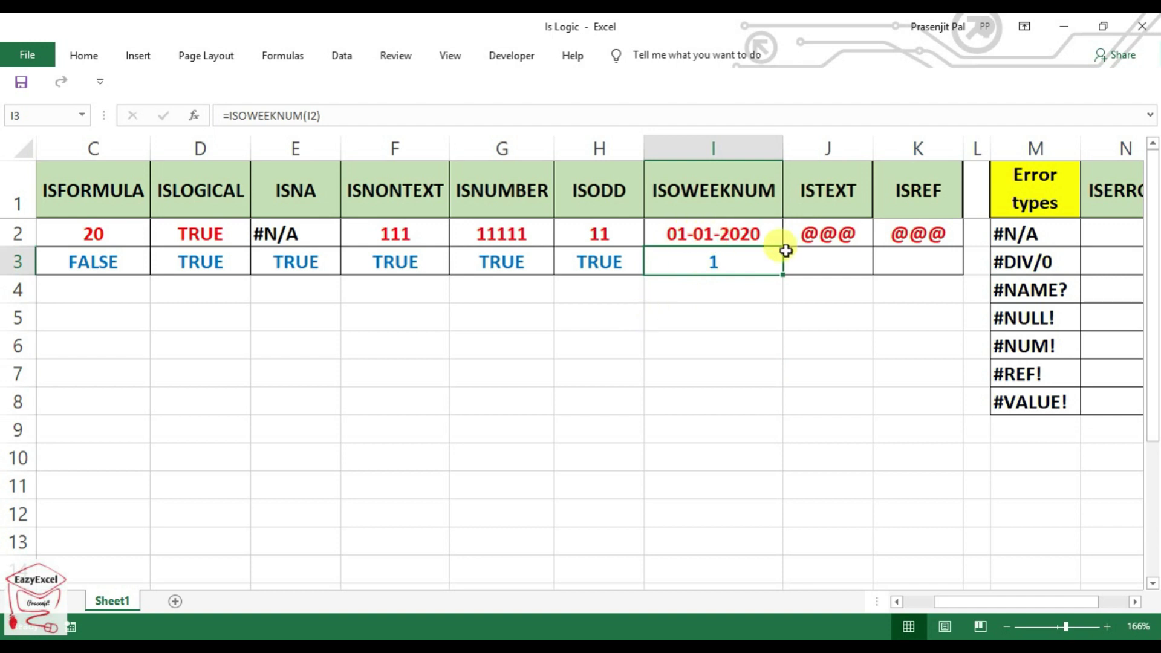
pyautogui.click(772, 236)
pyautogui.click(766, 259)
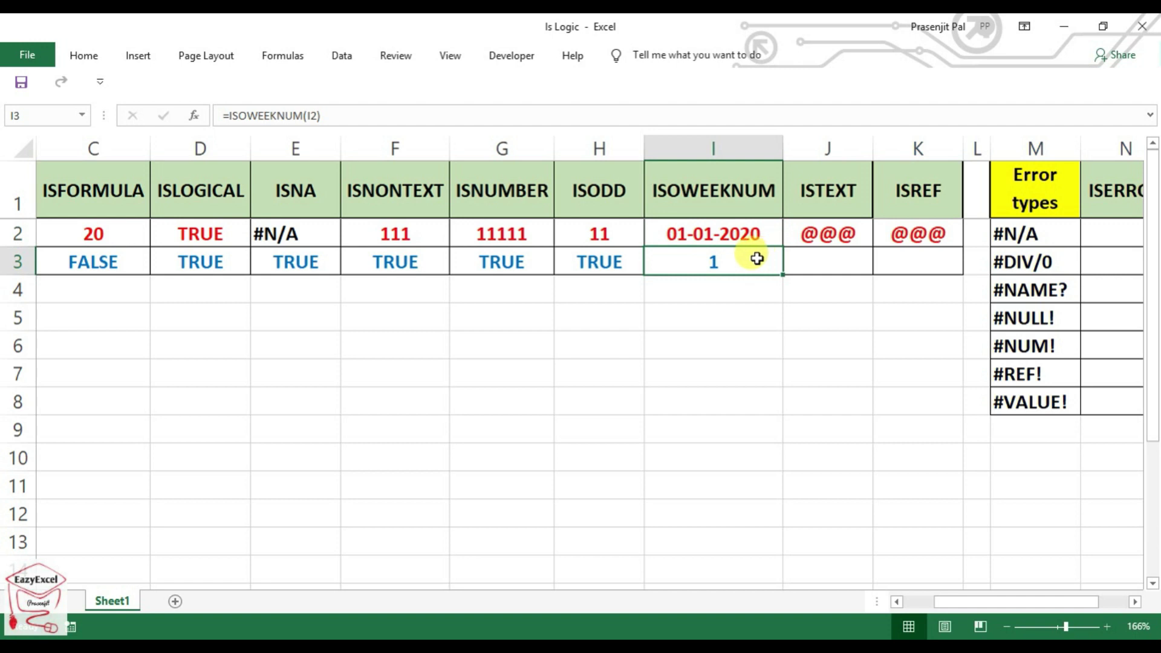
pyautogui.click(738, 241)
pyautogui.click(740, 268)
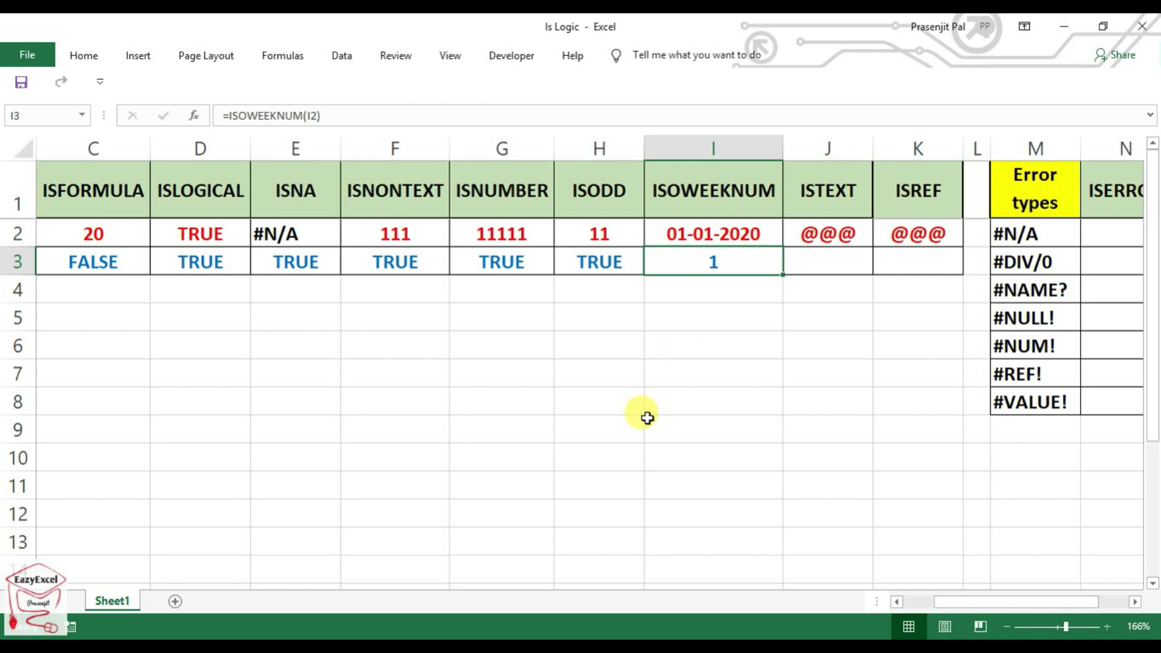
# Review the ISNONTEXT column for comparison, and enter the formula =ISTEXT(J2) in cell J3
pyautogui.click(806, 264)
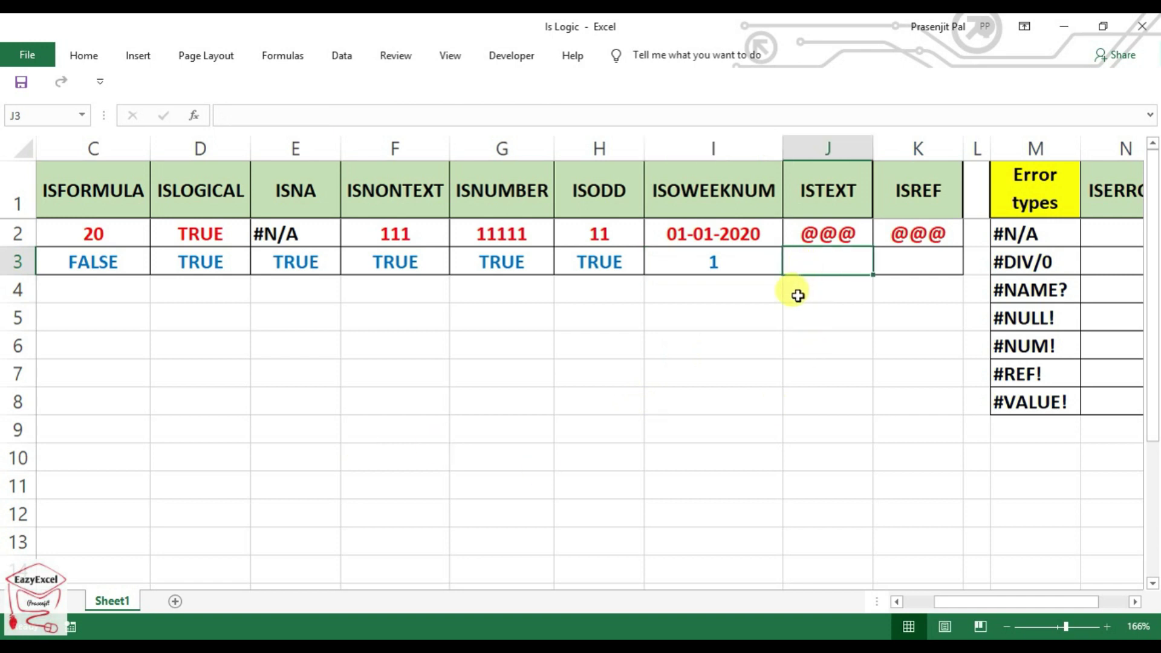
pyautogui.moveTo(401, 192); pyautogui.dragTo(437, 262)
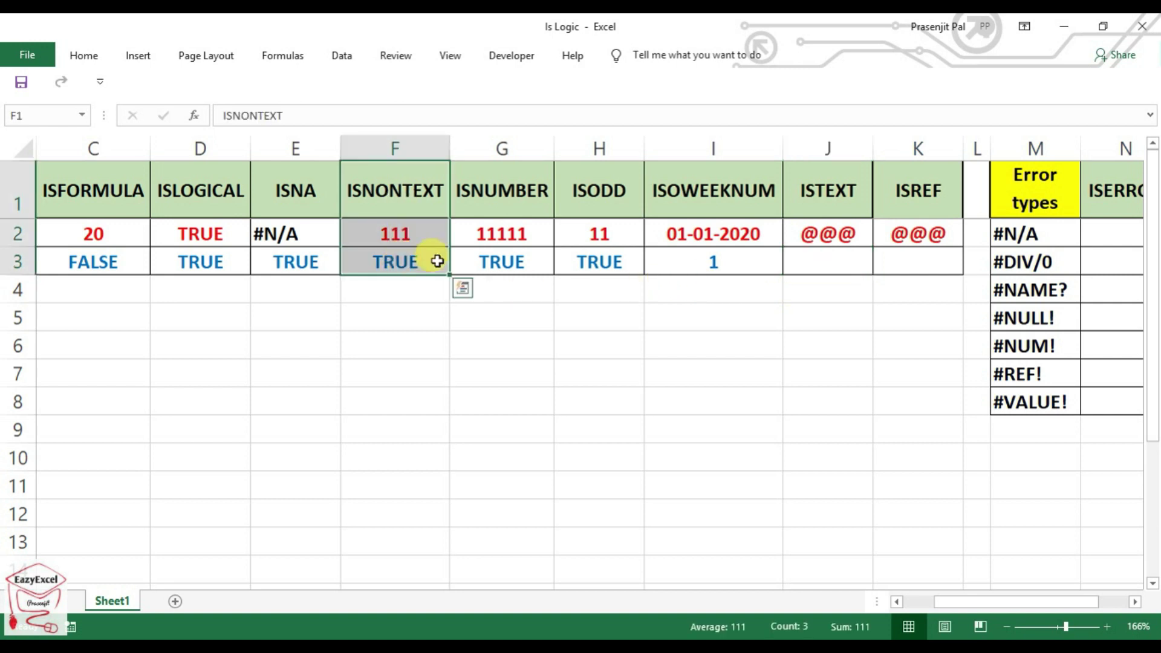
pyautogui.click(850, 262)
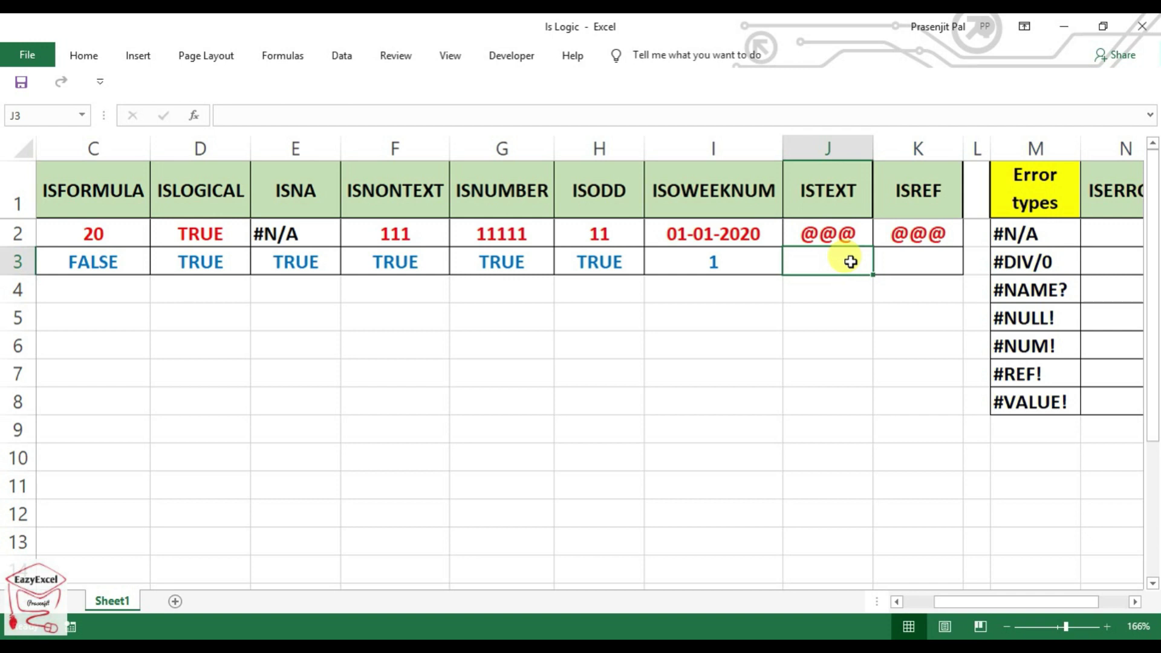
pyautogui.write('=iste')
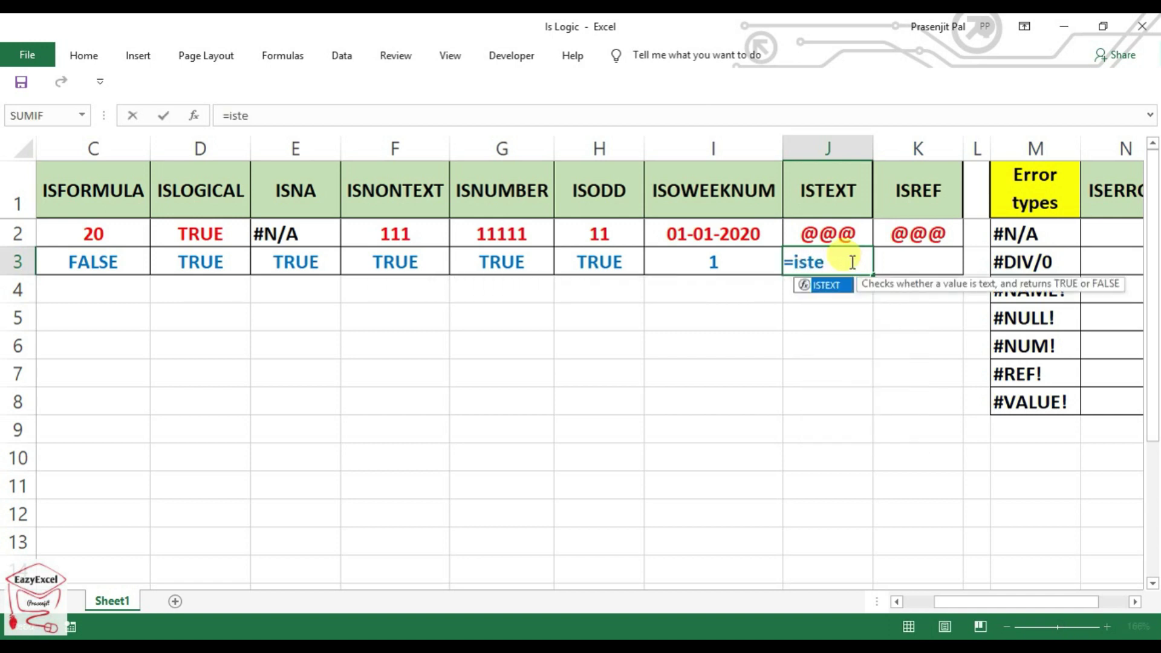
pyautogui.press('Tab')
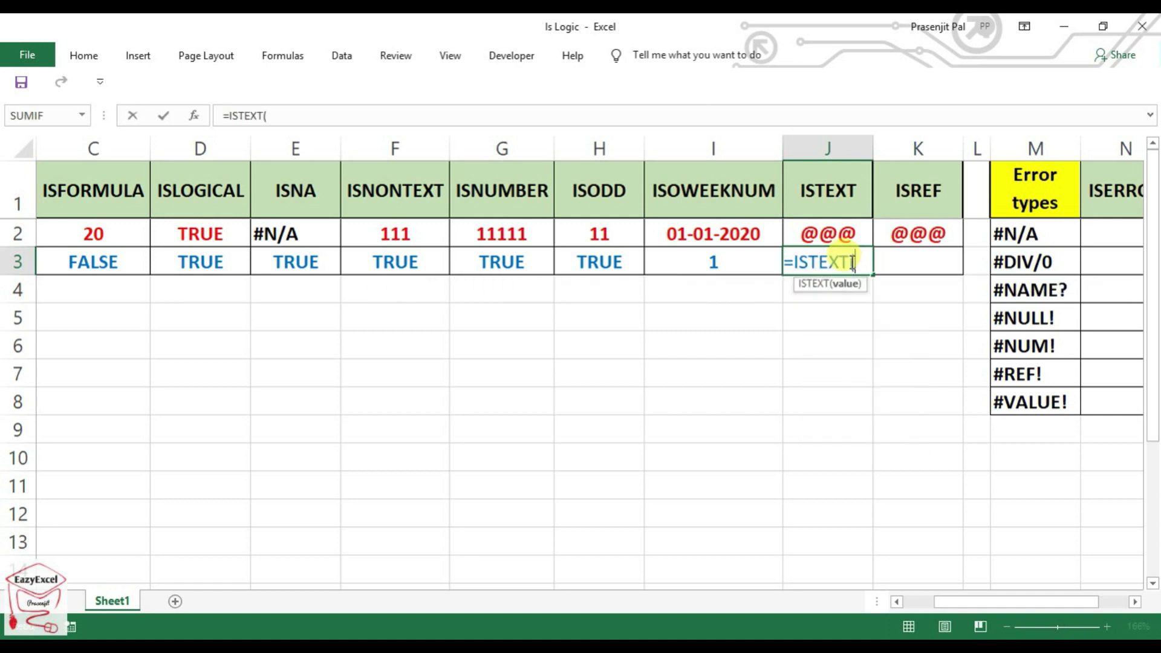
pyautogui.click(846, 239)
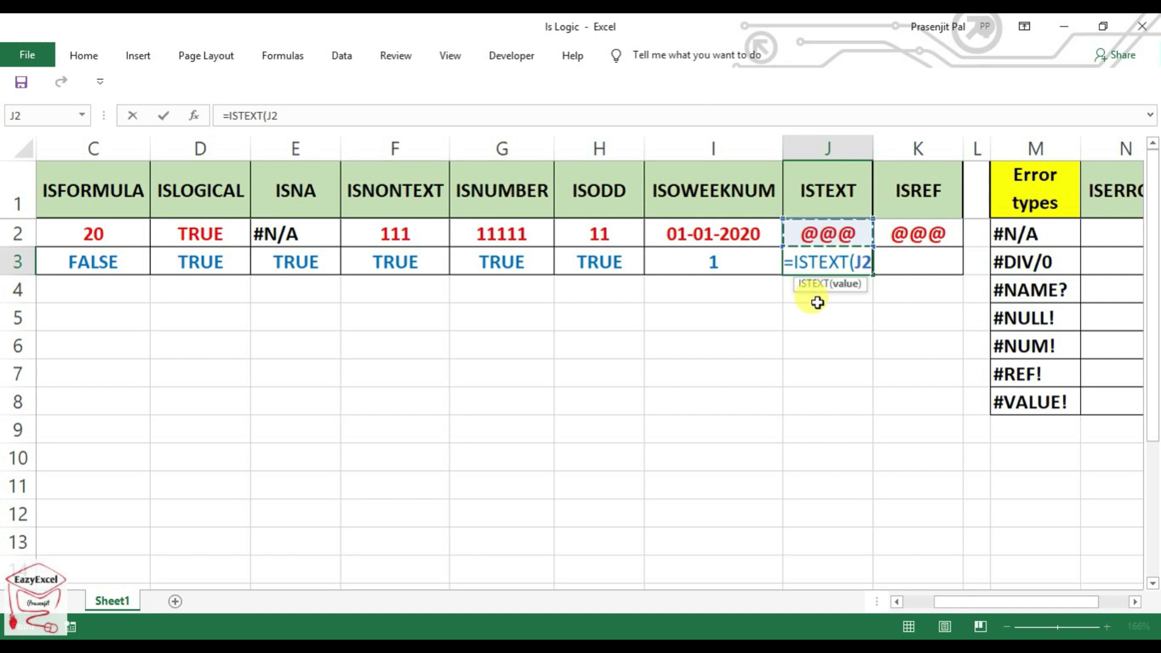
pyautogui.write(')')
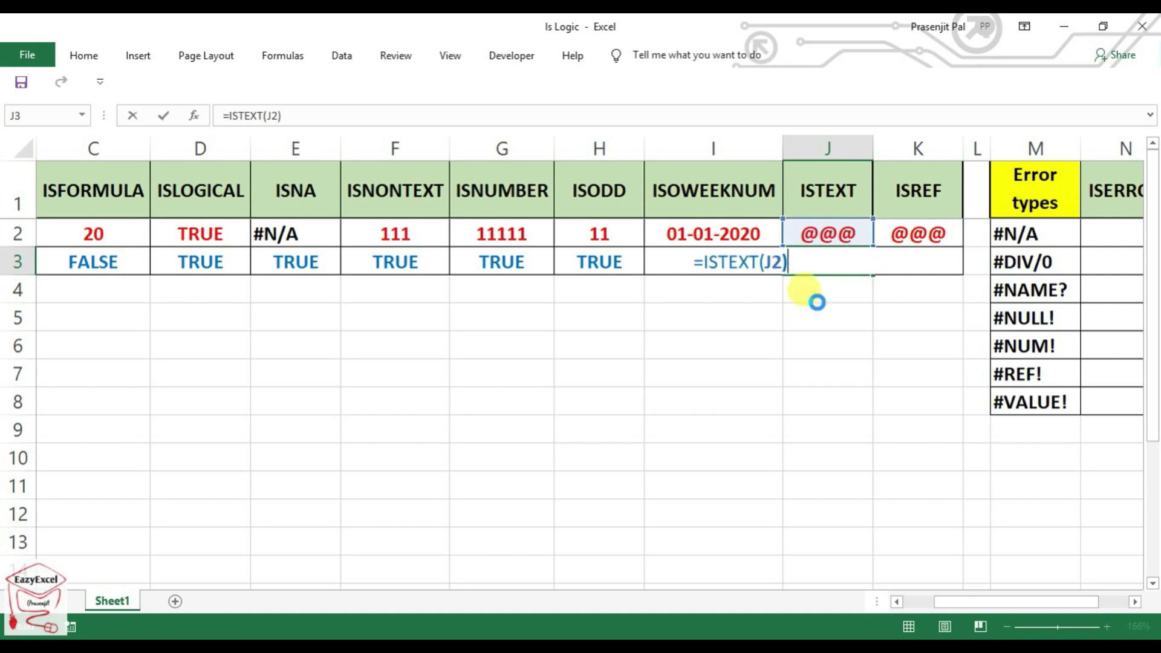
pyautogui.press('Return')
# Set cell J2 to the number 111 to test the ISTEXT formula in J3
pyautogui.click(847, 241)
pyautogui.press('Down')
pyautogui.press('Up')
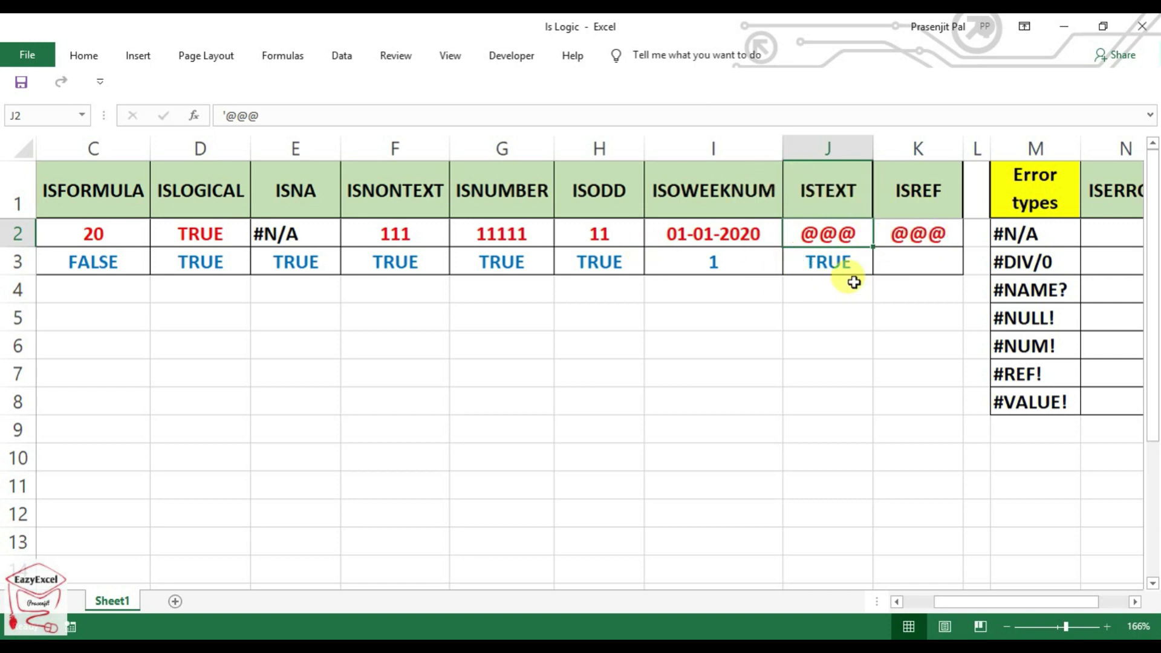
pyautogui.write('111')
pyautogui.click(831, 312)
pyautogui.click(844, 263)
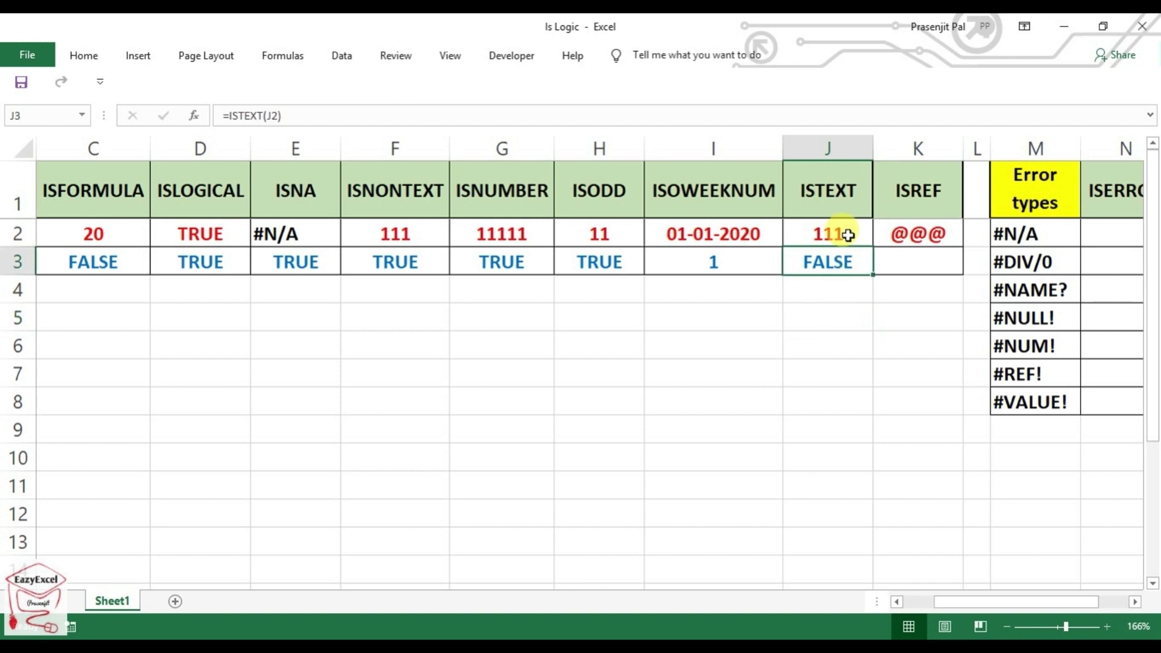
# Replace the content of cell J2 with the text ",kfysry" and recheck the ISTEXT formula in J3
pyautogui.click(848, 235)
pyautogui.write(',kfysry')
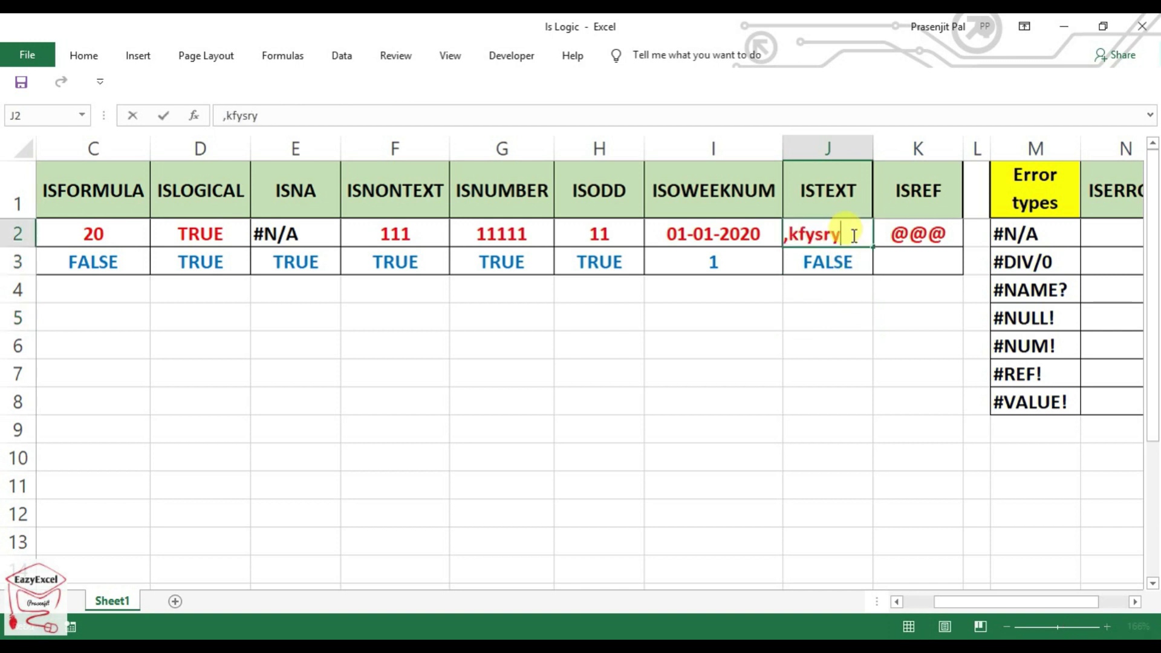
pyautogui.click(774, 370)
pyautogui.click(842, 267)
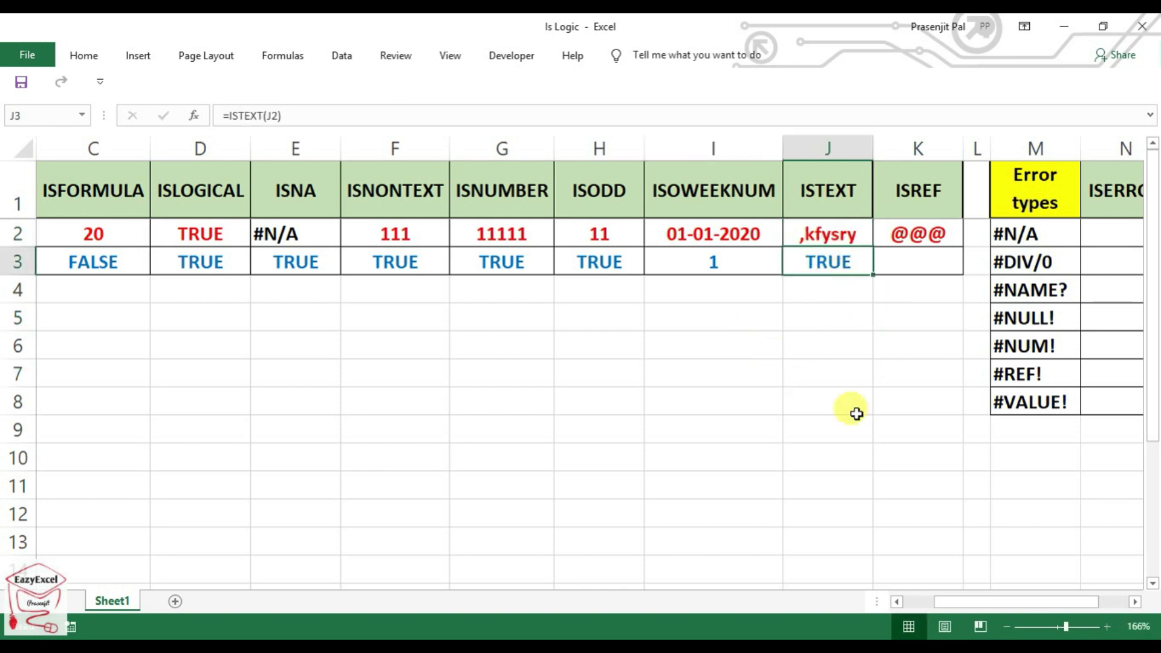
pyautogui.click(846, 233)
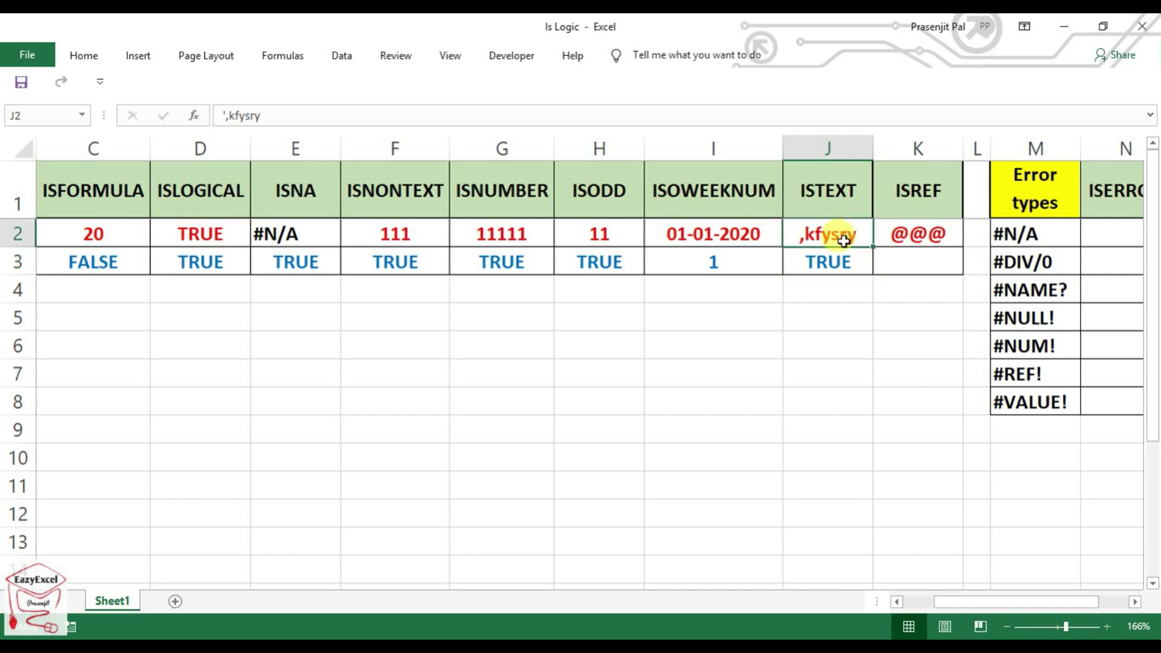
# Enter the formula =ISREF(K2) in cell K3 under the ISREF heading
pyautogui.click(895, 267)
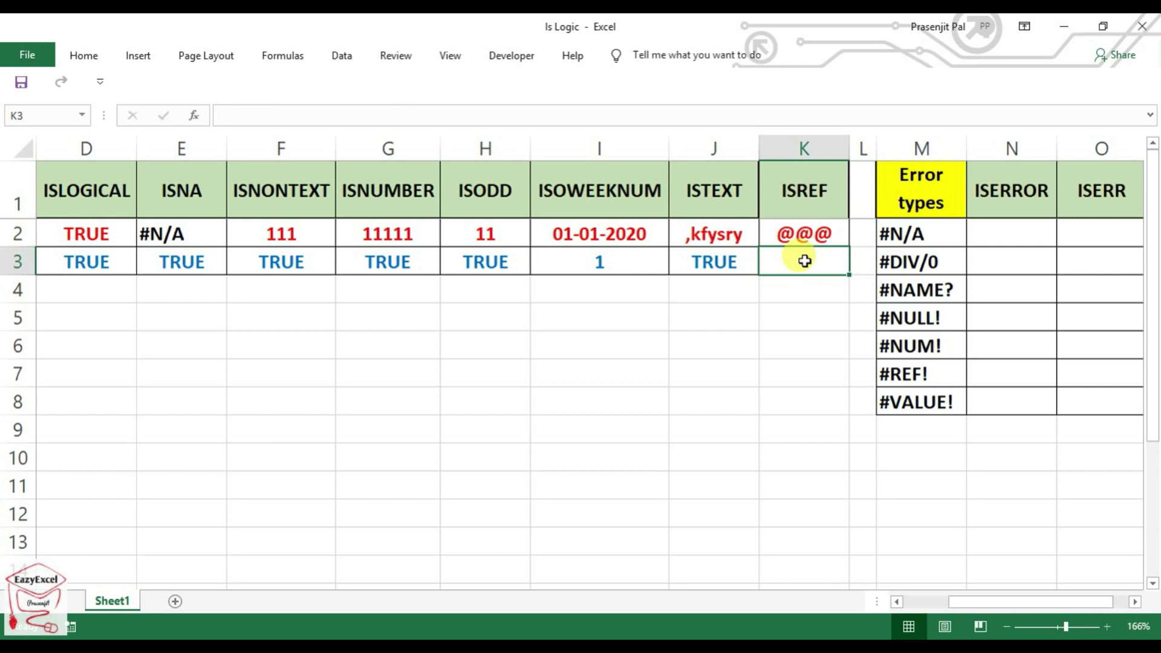
pyautogui.write('=isr')
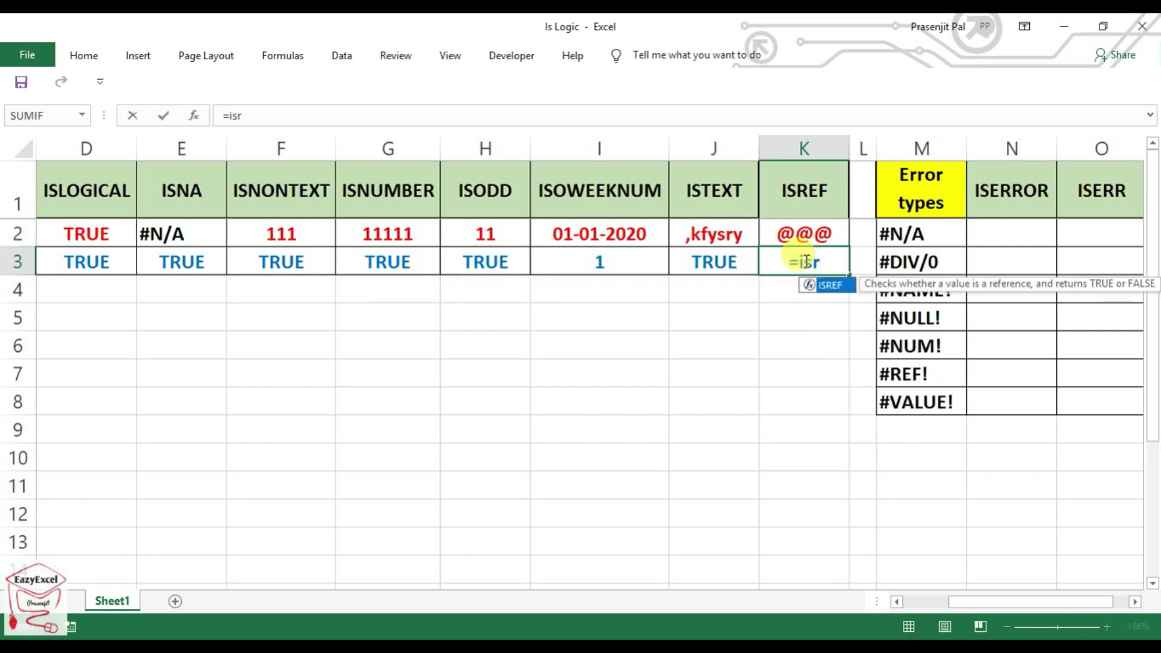
pyautogui.press('Tab')
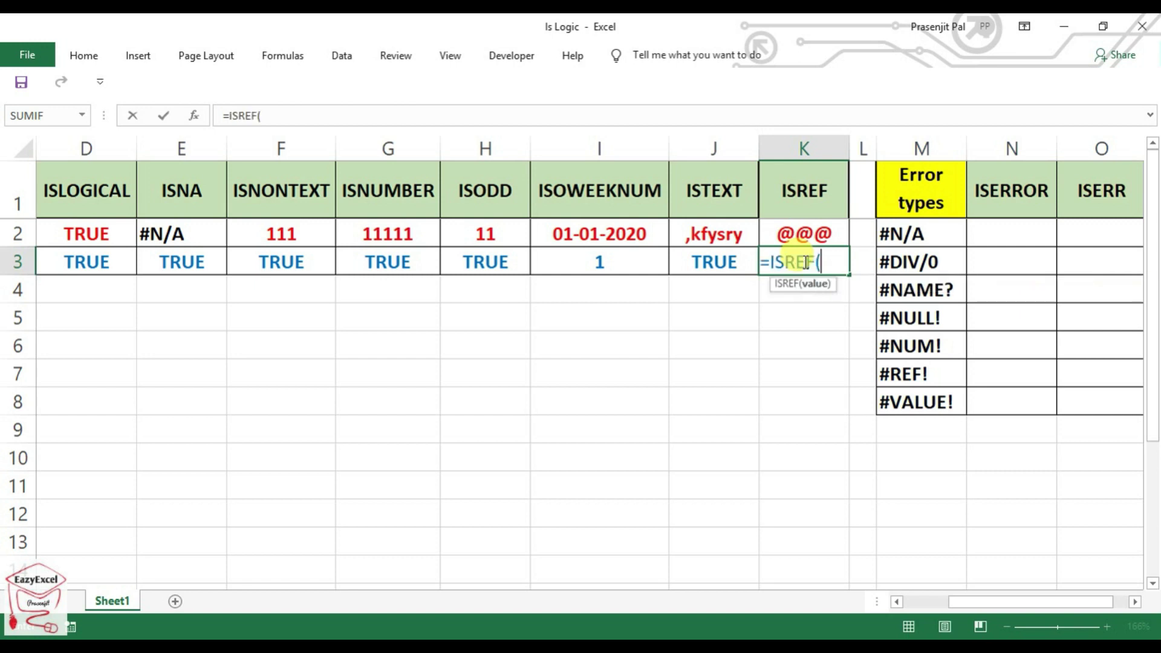
pyautogui.click(797, 234)
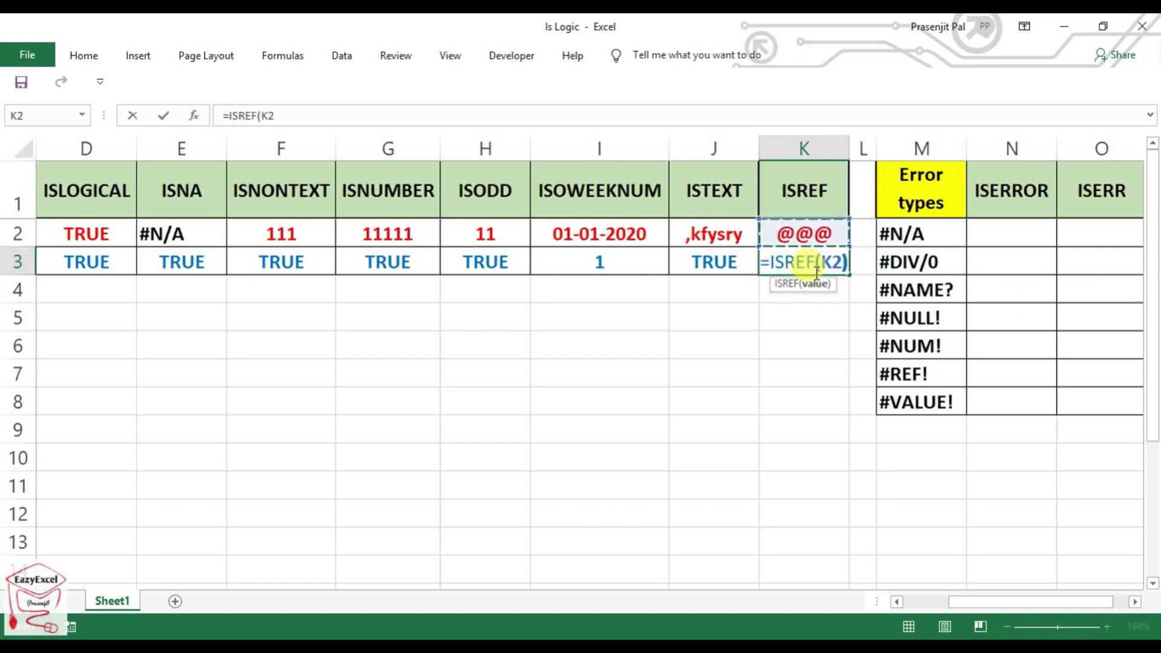
pyautogui.write(')')
pyautogui.press('Return')
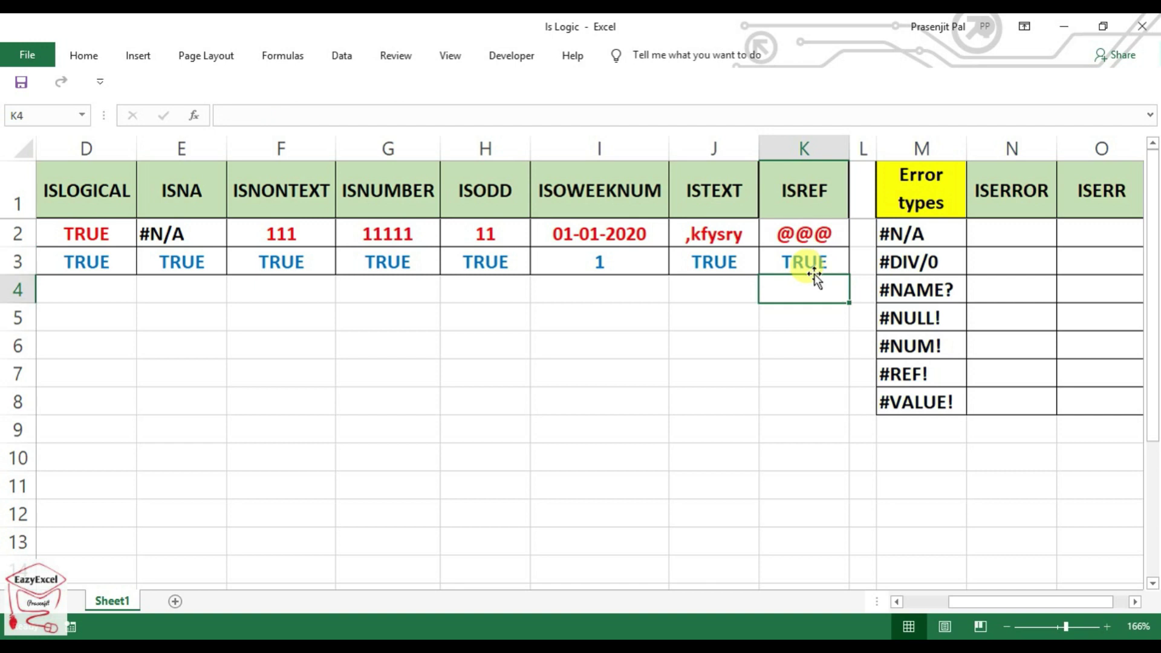
pyautogui.click(811, 264)
# Test the ISREF formula in K3 by setting cell K2 to the text "fe" and replacing that with the number 1111
pyautogui.click(815, 230)
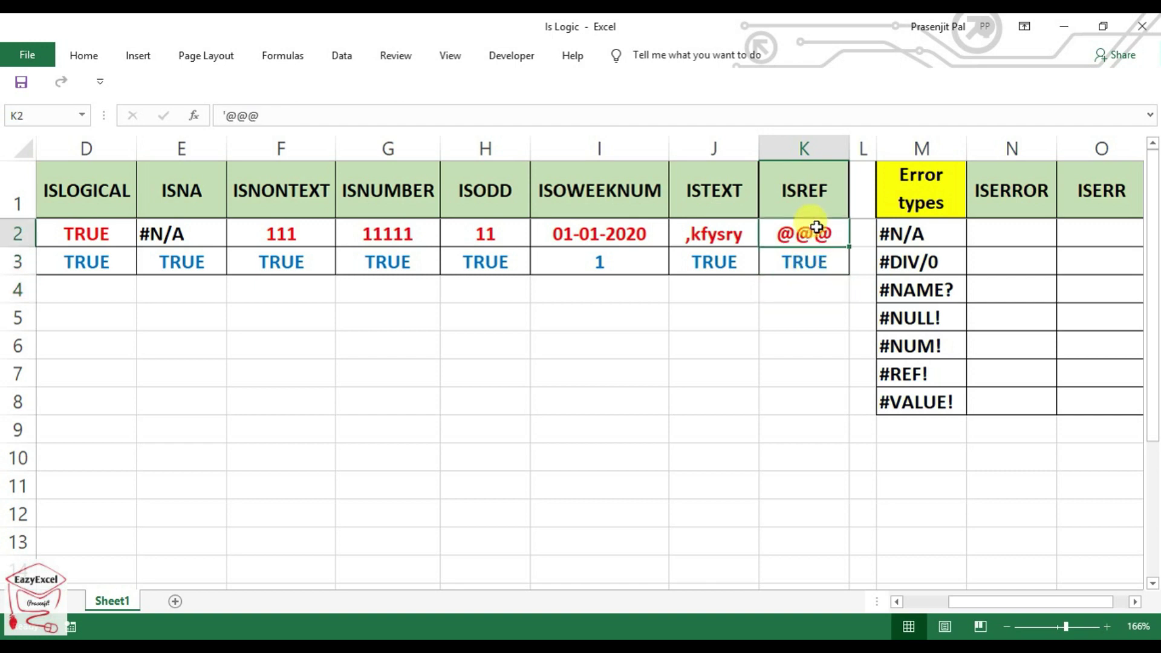
pyautogui.write("'fe")
pyautogui.click(833, 320)
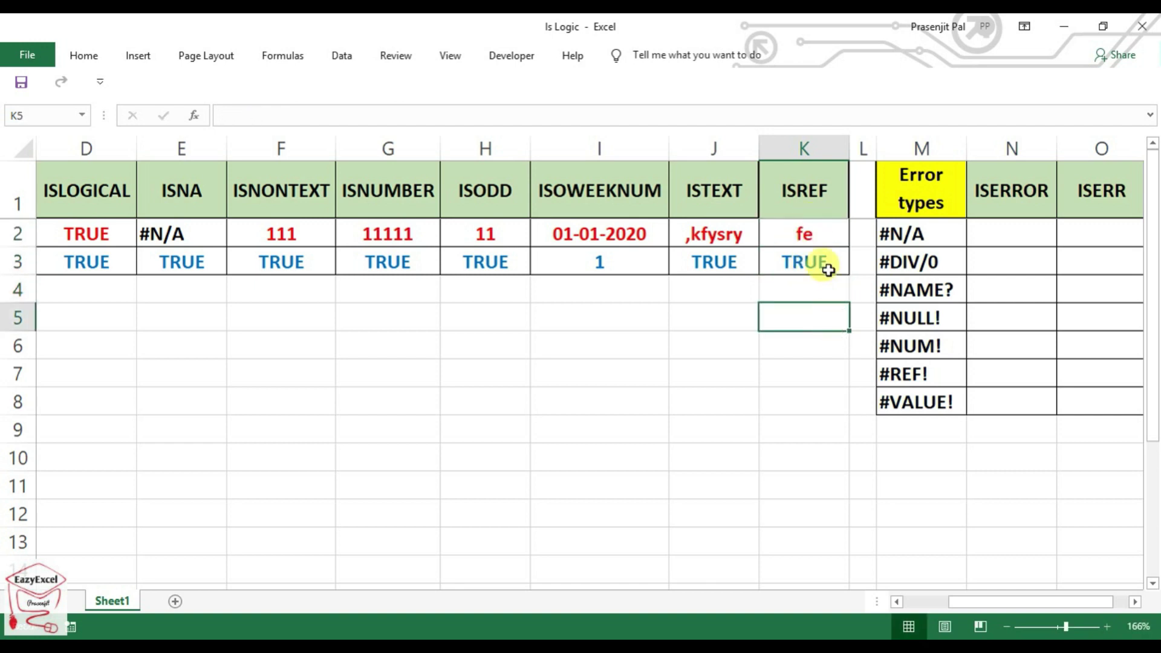
pyautogui.click(824, 236)
pyautogui.write('1111')
pyautogui.click(817, 310)
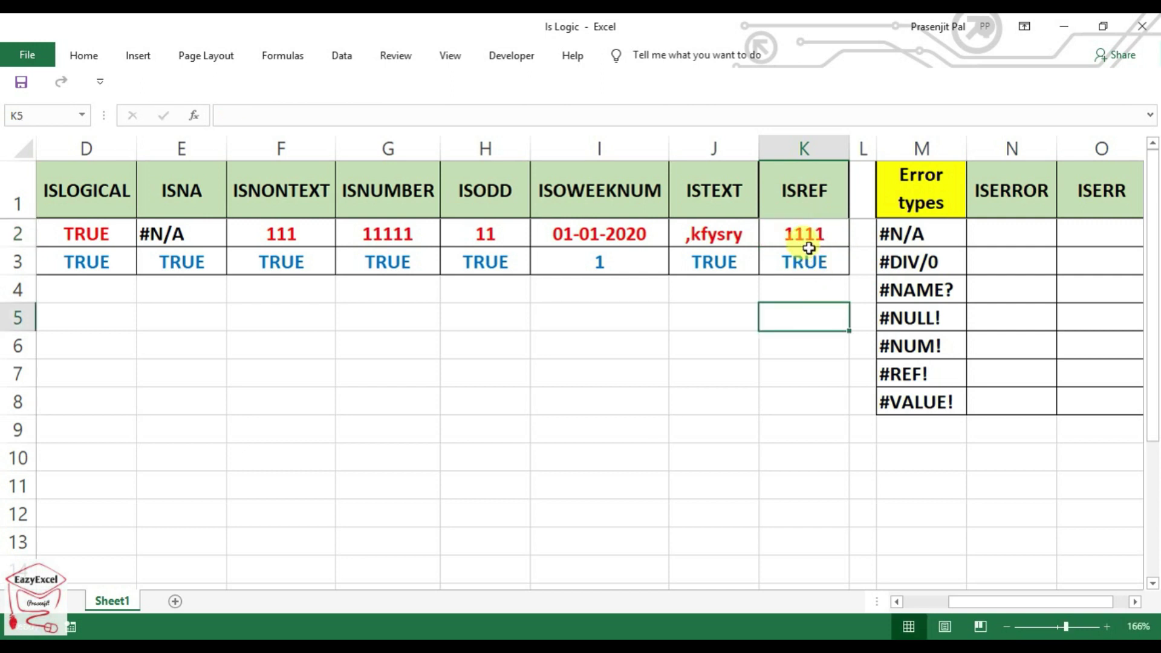
# Clear the content of cell K2 and recheck the ISREF formula in K3
pyautogui.click(811, 253)
pyautogui.click(815, 236)
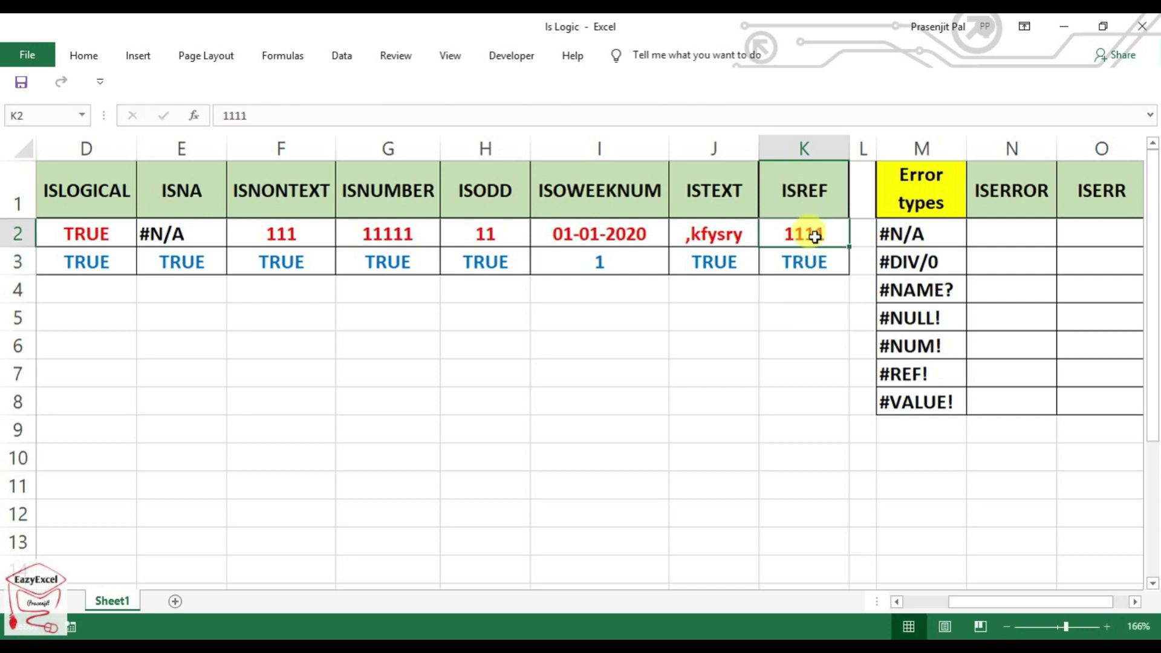
pyautogui.press('Delete')
pyautogui.click(814, 282)
pyautogui.click(813, 267)
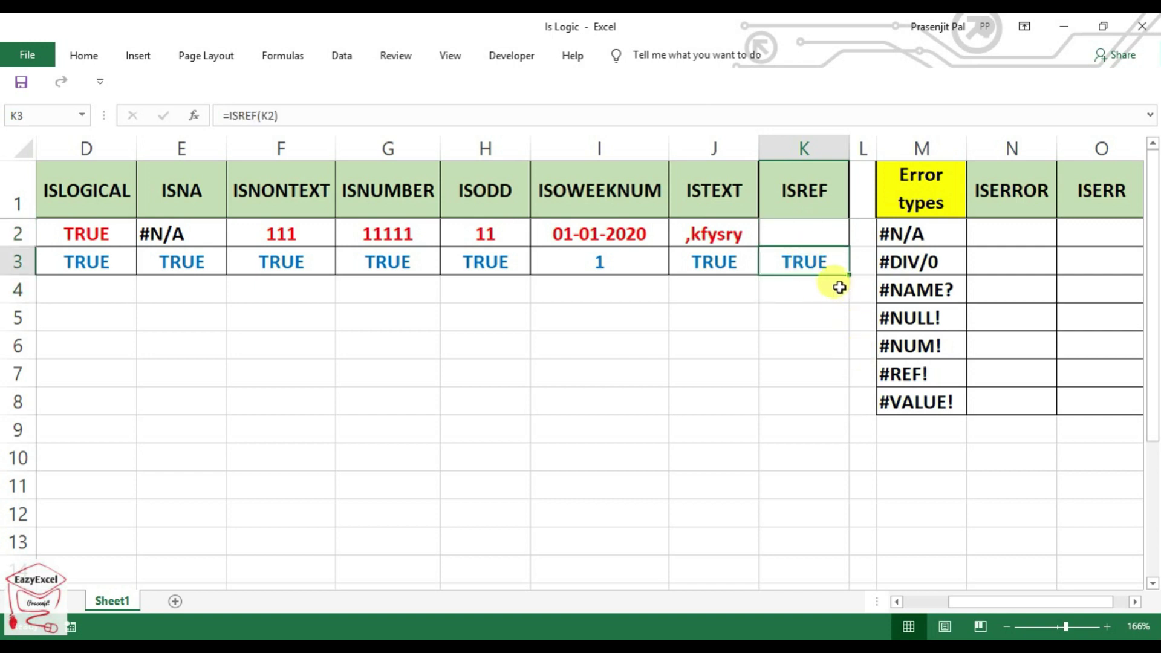
pyautogui.doubleClick(837, 261)
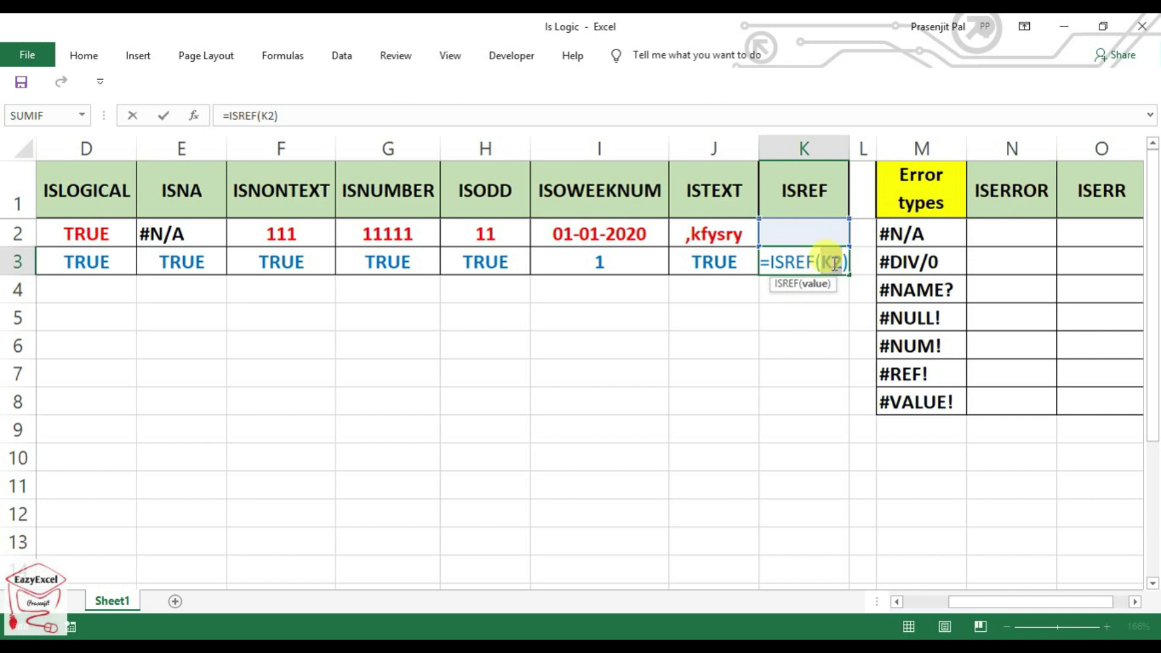
pyautogui.press('Return')
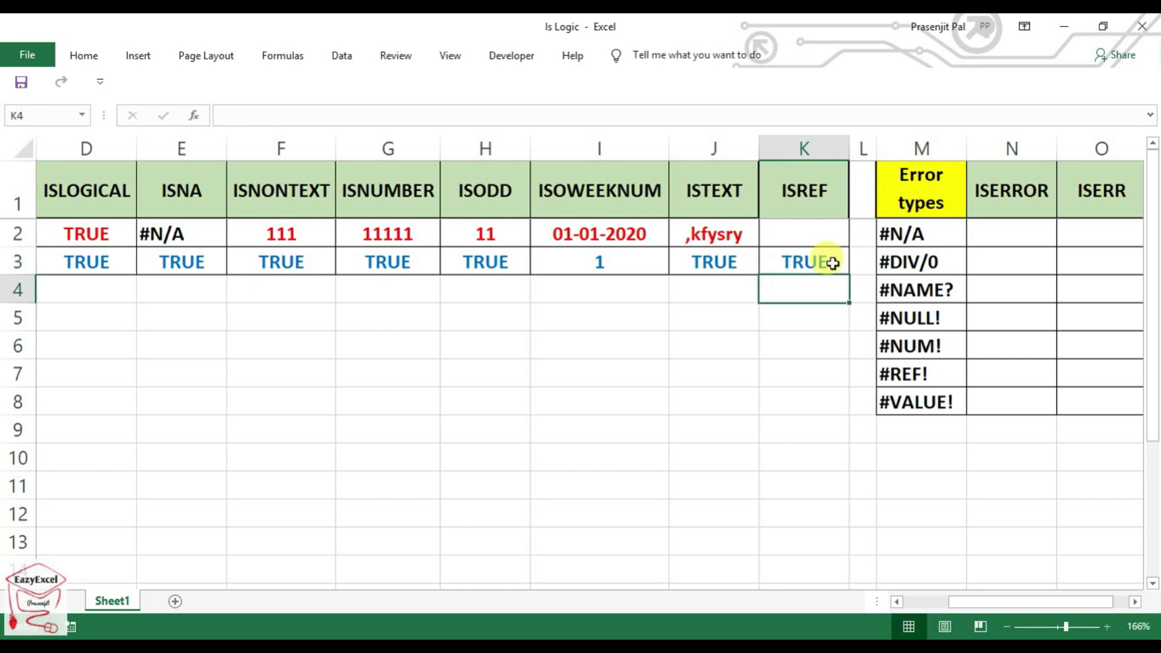
pyautogui.click(830, 234)
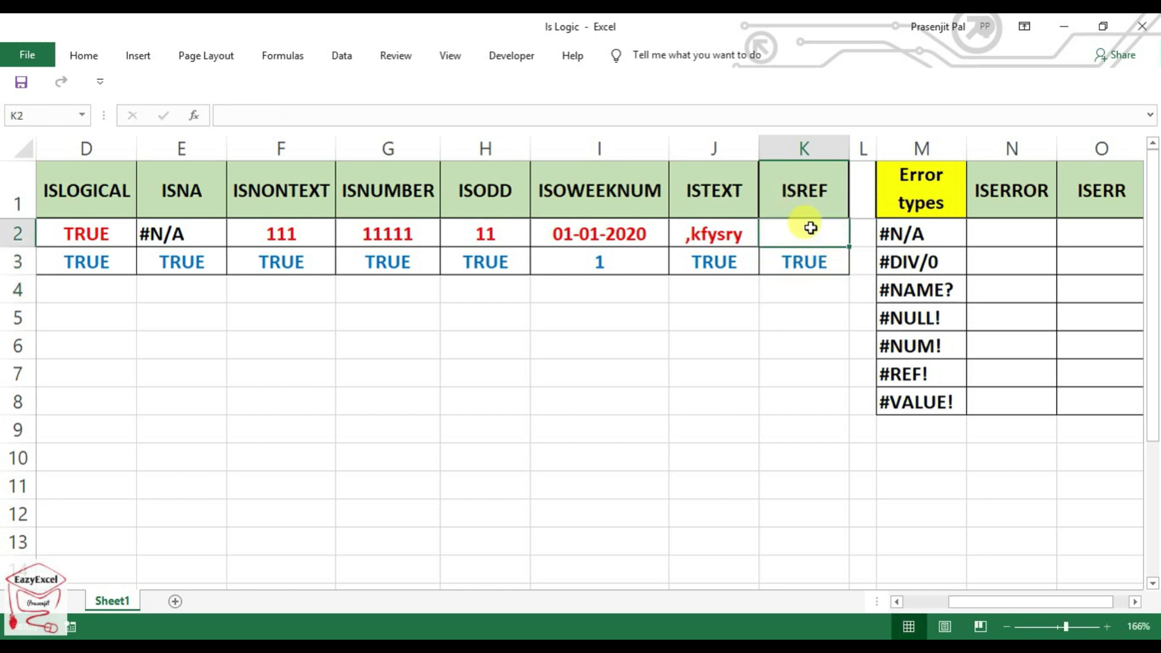
# Change the formula in K3 to =ISREF(SUM(10+10)) and inspect its SUM argument
pyautogui.doubleClick(812, 262)
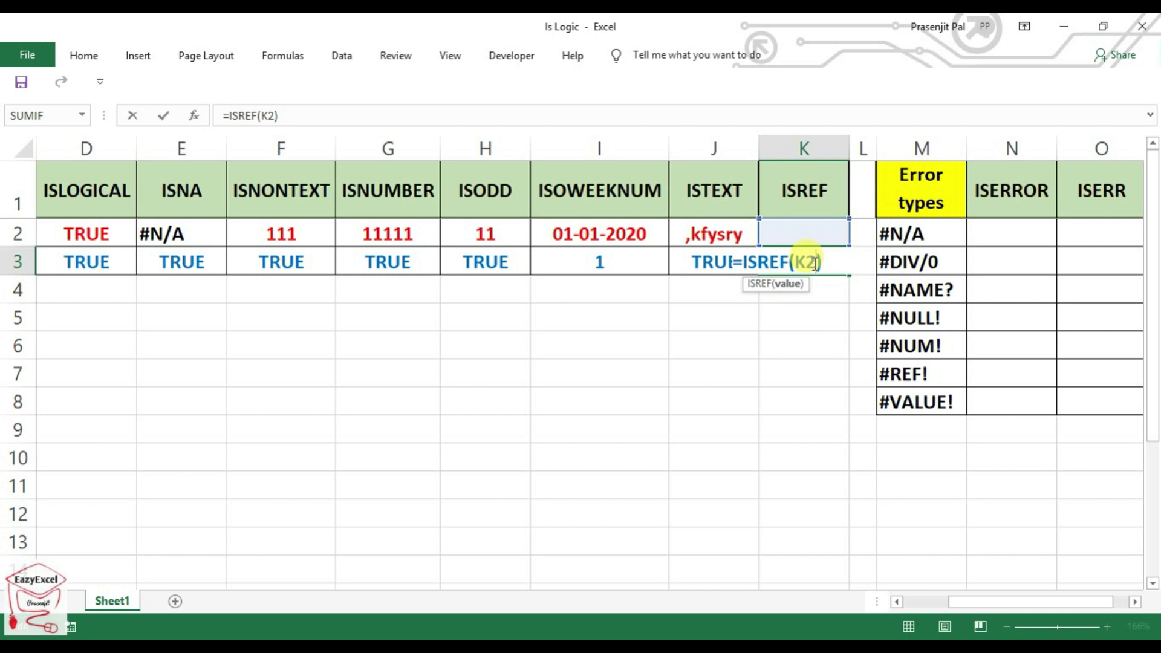
pyautogui.press('BackSpace')
pyautogui.press('BackSpace')
pyautogui.write('sum')
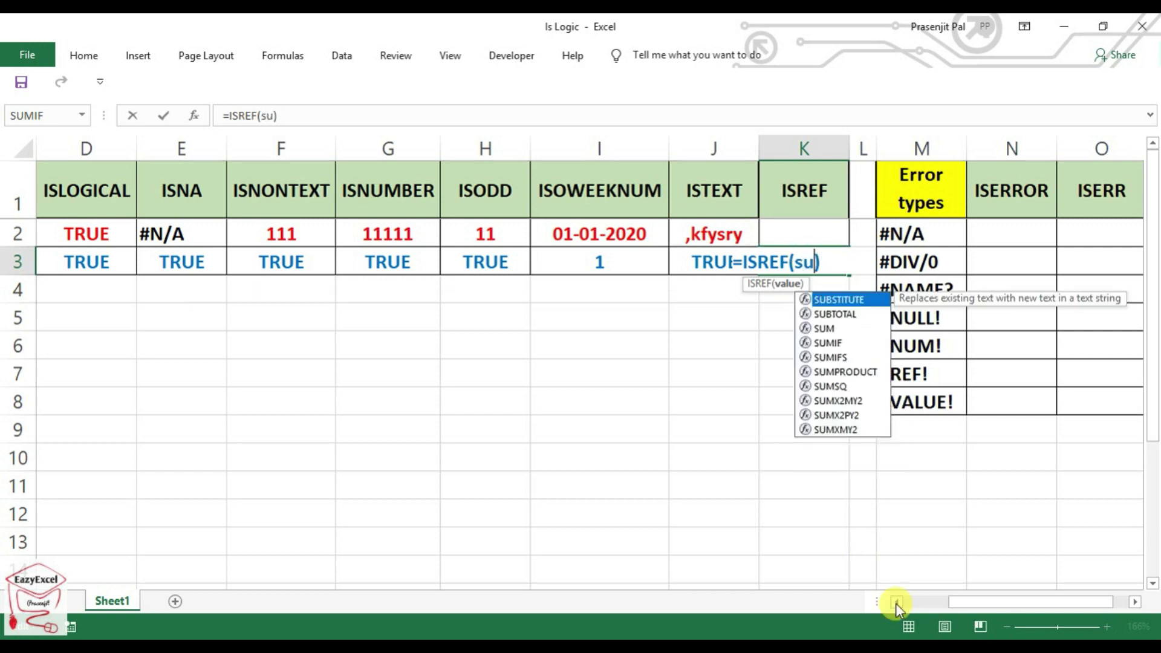
pyautogui.write('(')
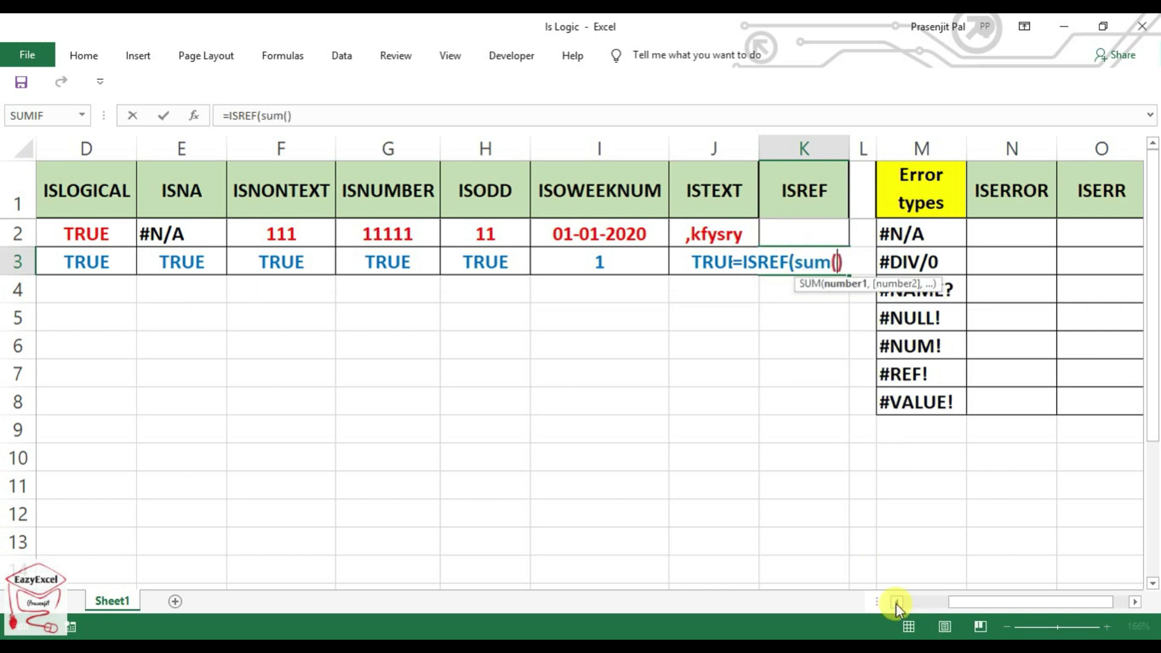
pyautogui.write('10+10)')
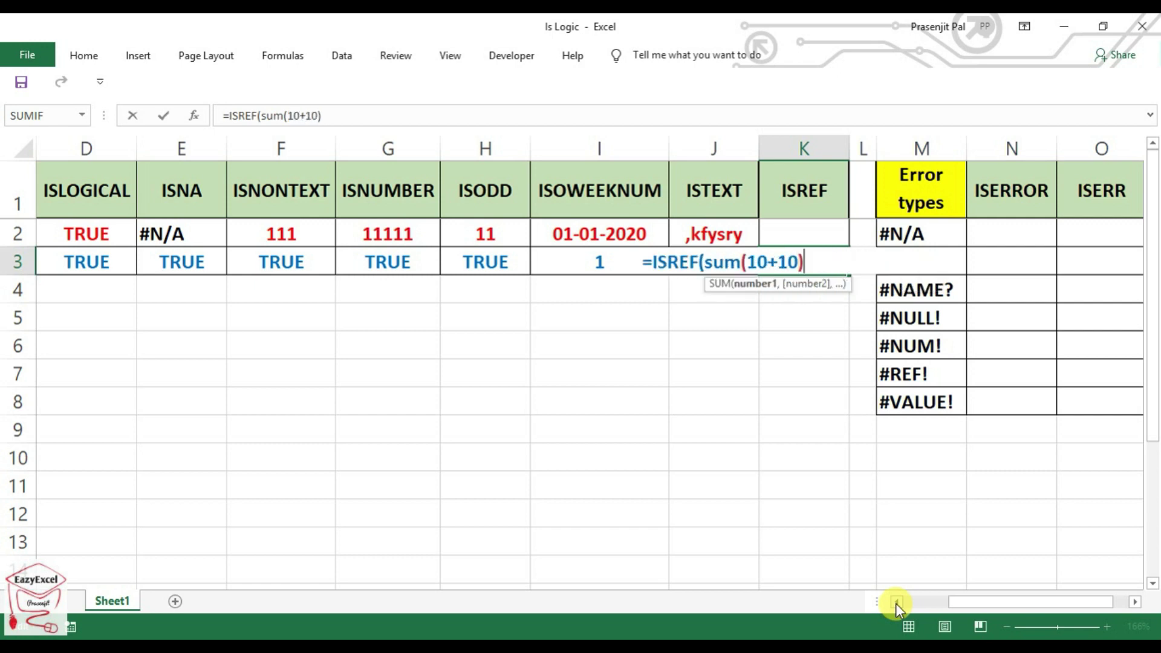
pyautogui.write(')')
pyautogui.press('Return')
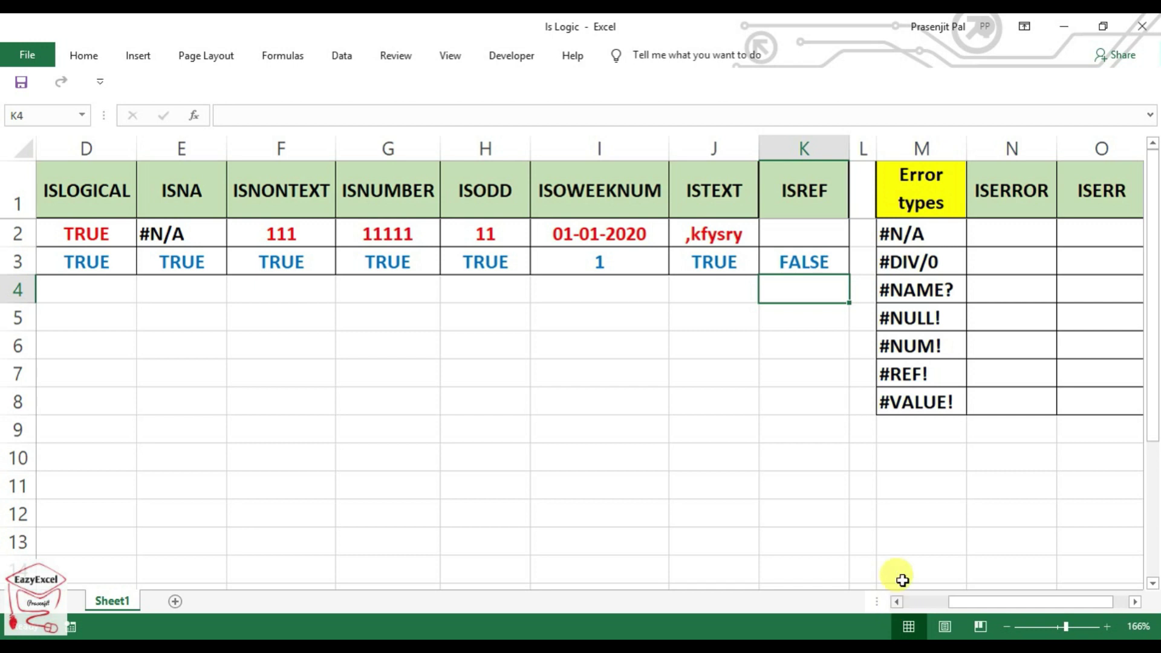
pyautogui.click(821, 259)
pyautogui.doubleClick(822, 258)
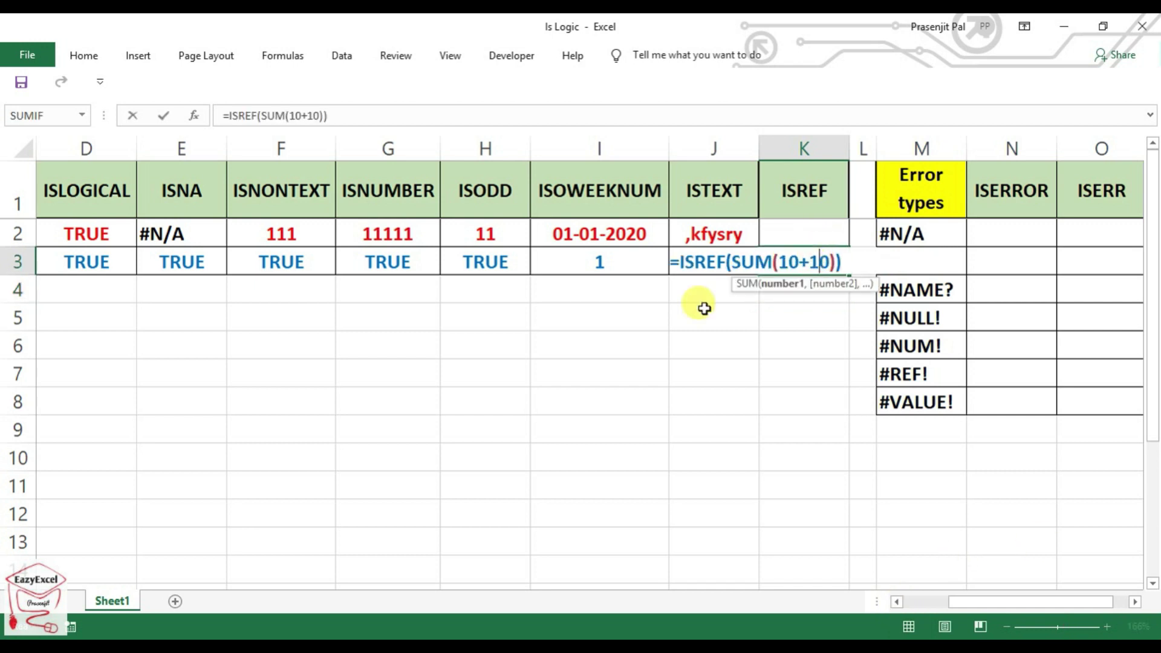
pyautogui.moveTo(833, 262); pyautogui.dragTo(731, 265)
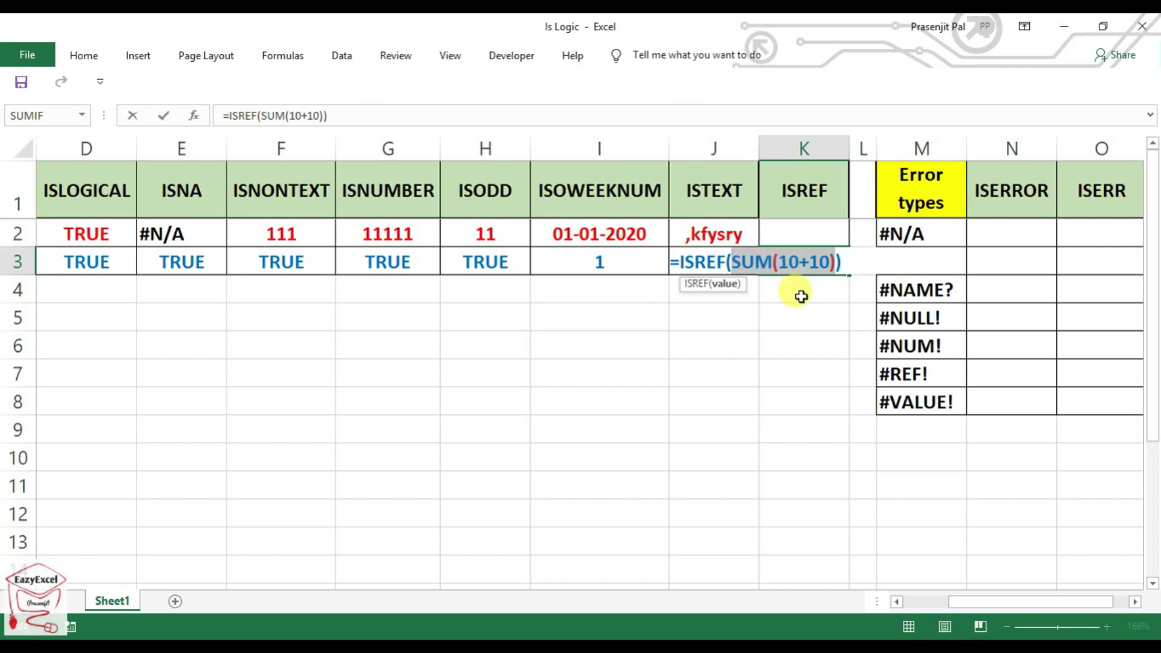
pyautogui.press('Return')
pyautogui.click(805, 265)
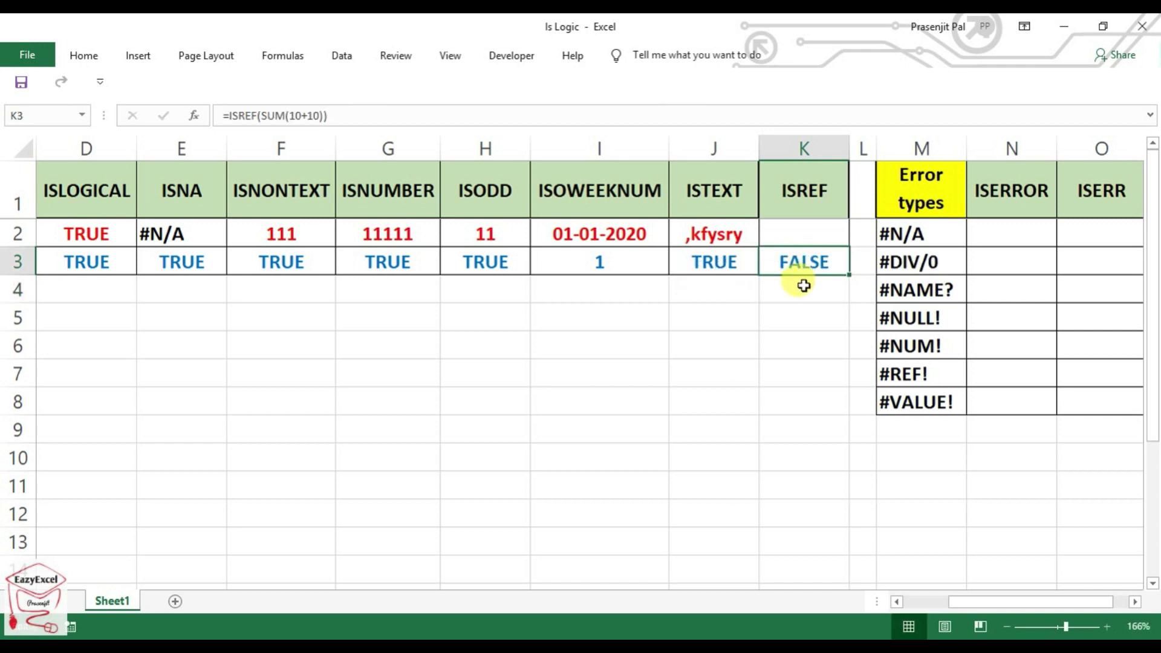
# Enter the number 10 in cells J6 and K6
pyautogui.click(750, 346)
pyautogui.write('10')
pyautogui.press('Tab')
pyautogui.write('19')
pyautogui.press('BackSpace')
pyautogui.write('0')
# Replace the two numbers inside the K3 formula with cell references so it reads =ISREF(SUM(J6+K6))
pyautogui.click(809, 262)
pyautogui.doubleClick(810, 261)
pyautogui.click(822, 262)
pyautogui.press('Delete')
pyautogui.press('BackSpace')
pyautogui.click(816, 342)
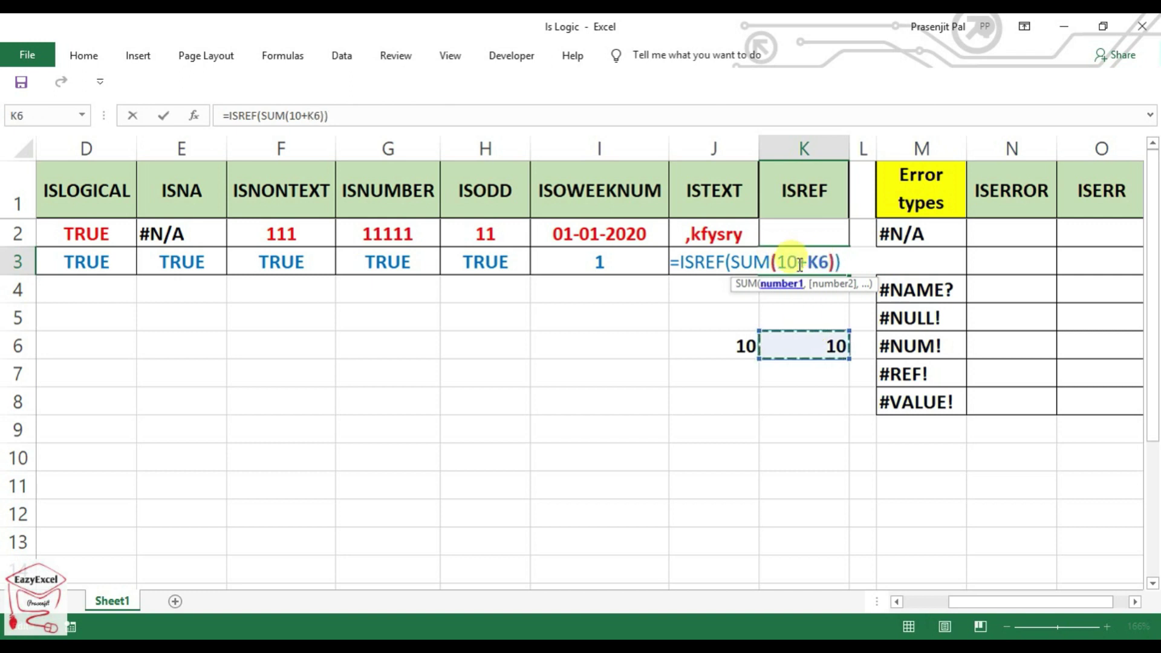
pyautogui.moveTo(798, 260); pyautogui.dragTo(778, 261)
pyautogui.press('BackSpace')
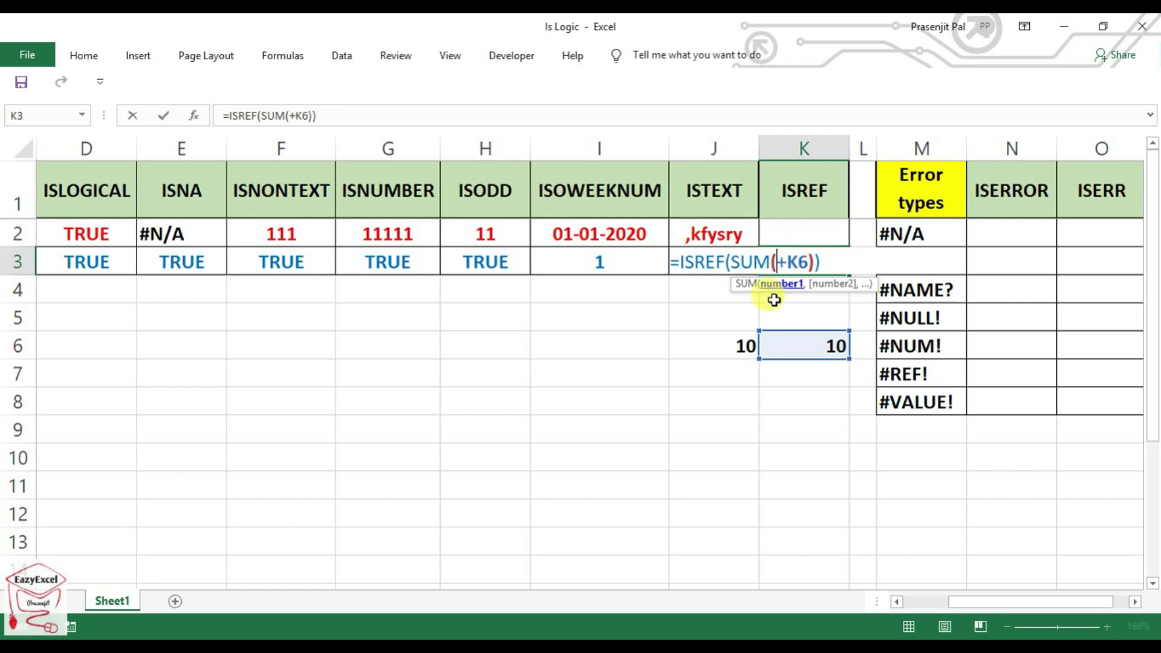
pyautogui.click(736, 353)
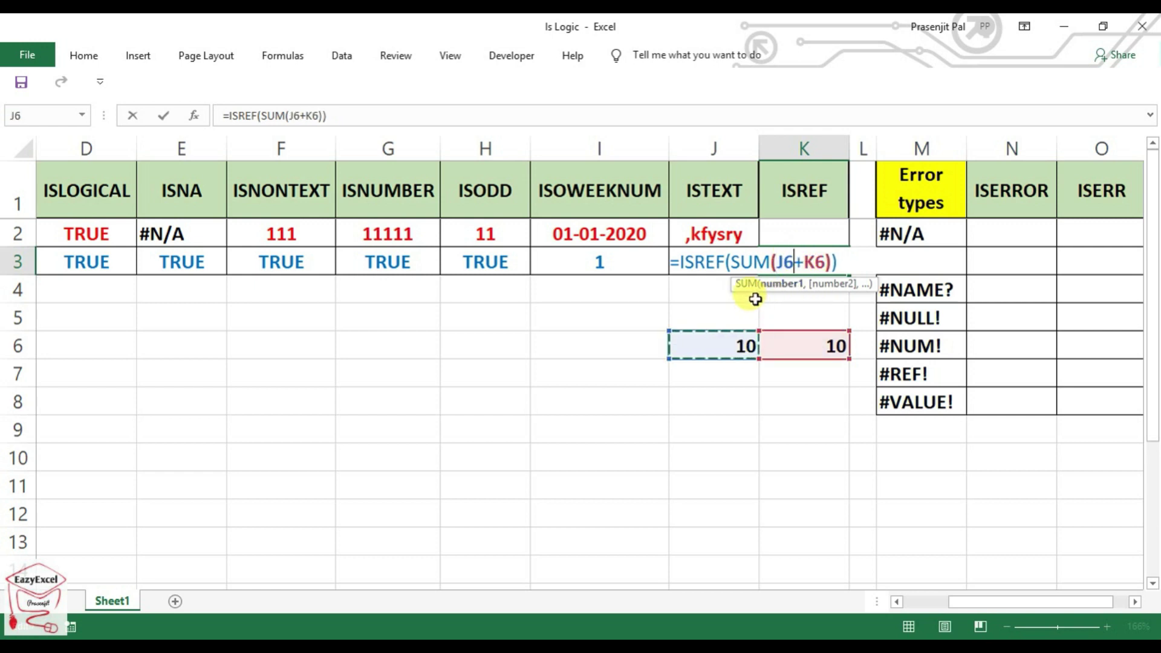
pyautogui.press('Return')
pyautogui.click(787, 260)
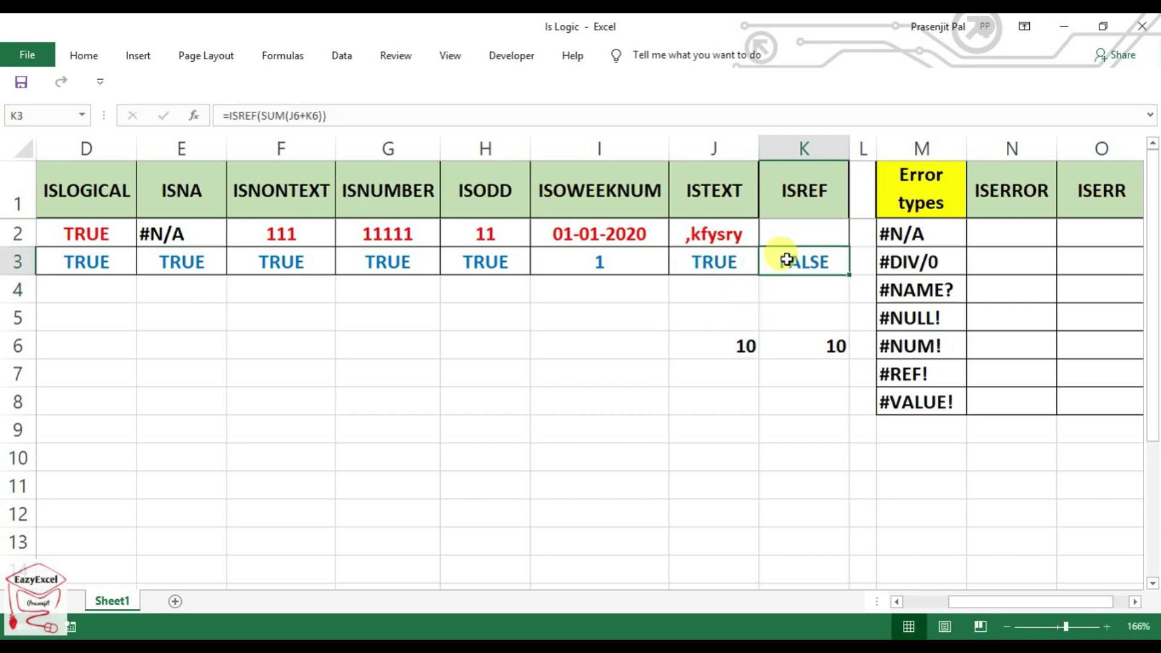
# Examine the cell references, the SUM part and the ISREF part of the formula in K3 without changing it
pyautogui.doubleClick(787, 260)
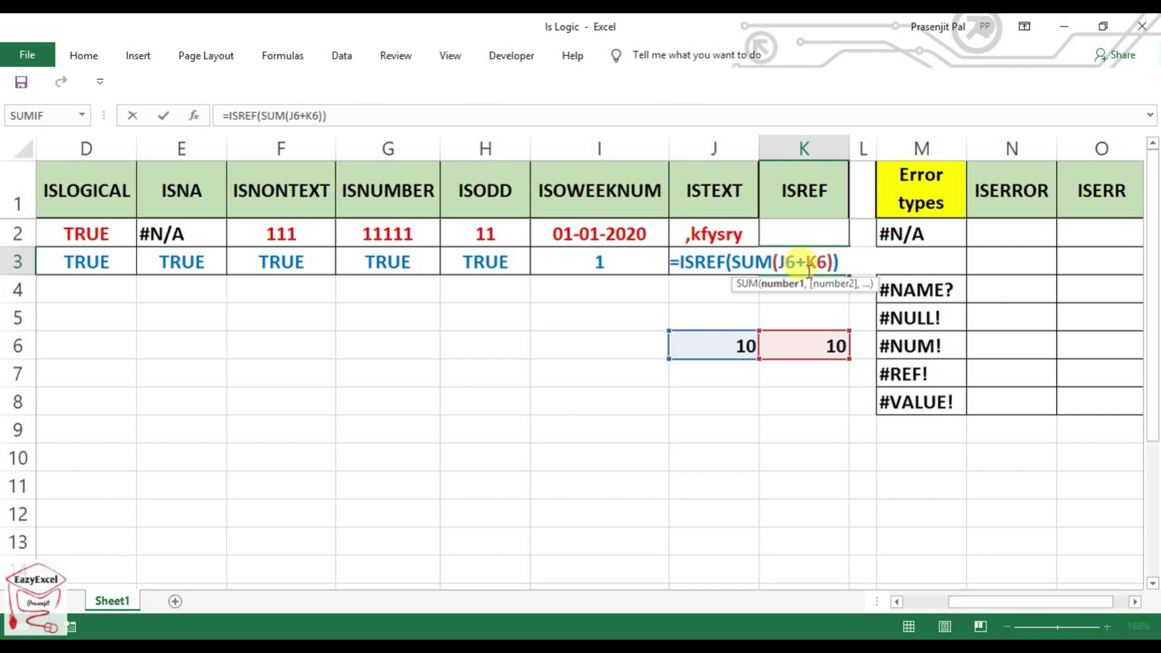
pyautogui.click(801, 312)
pyautogui.click(804, 262)
pyautogui.doubleClick(806, 265)
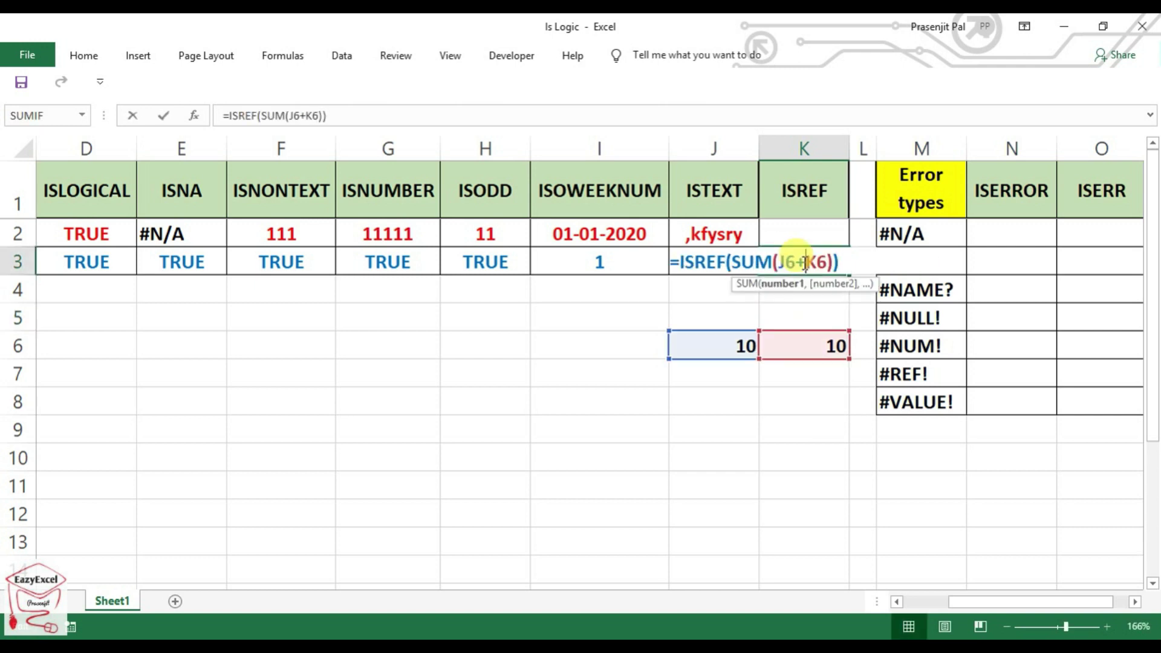
pyautogui.moveTo(778, 262); pyautogui.dragTo(828, 262)
pyautogui.moveTo(732, 262); pyautogui.dragTo(831, 266)
pyautogui.moveTo(678, 262); pyautogui.dragTo(734, 265)
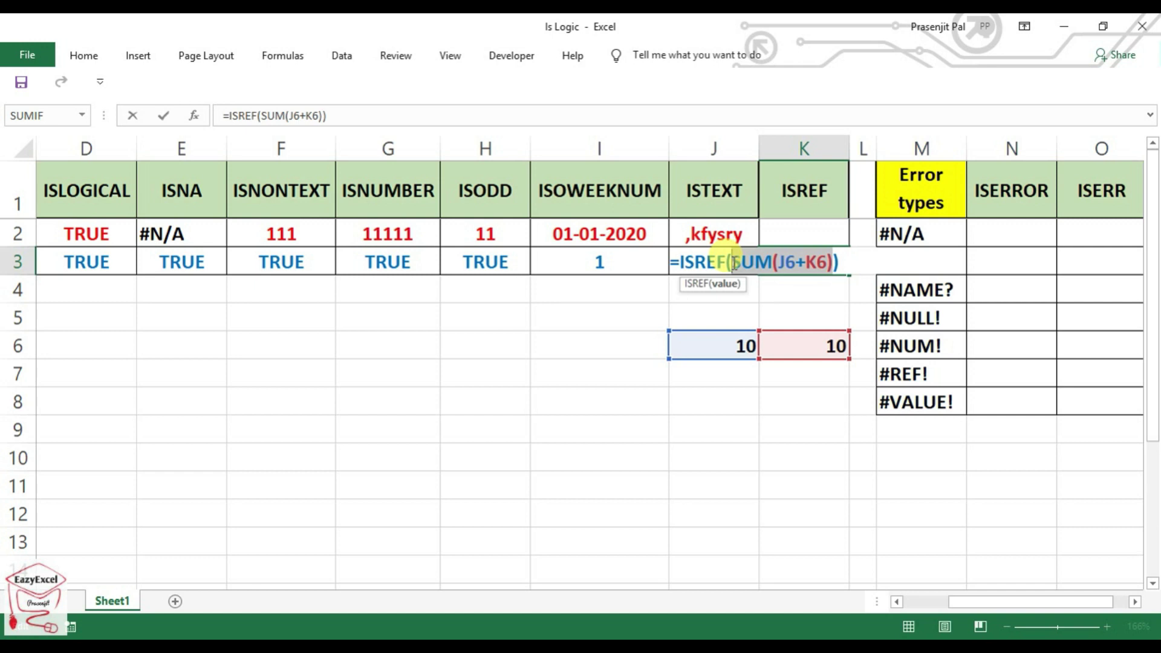
pyautogui.click(808, 313)
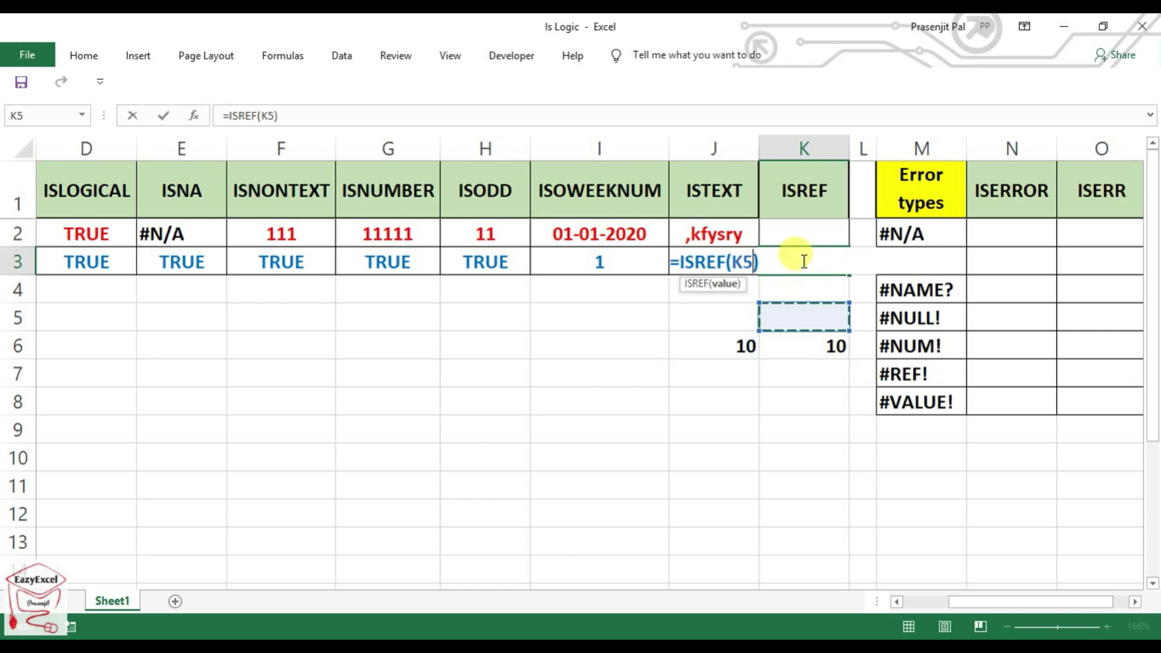
pyautogui.press('Escape')
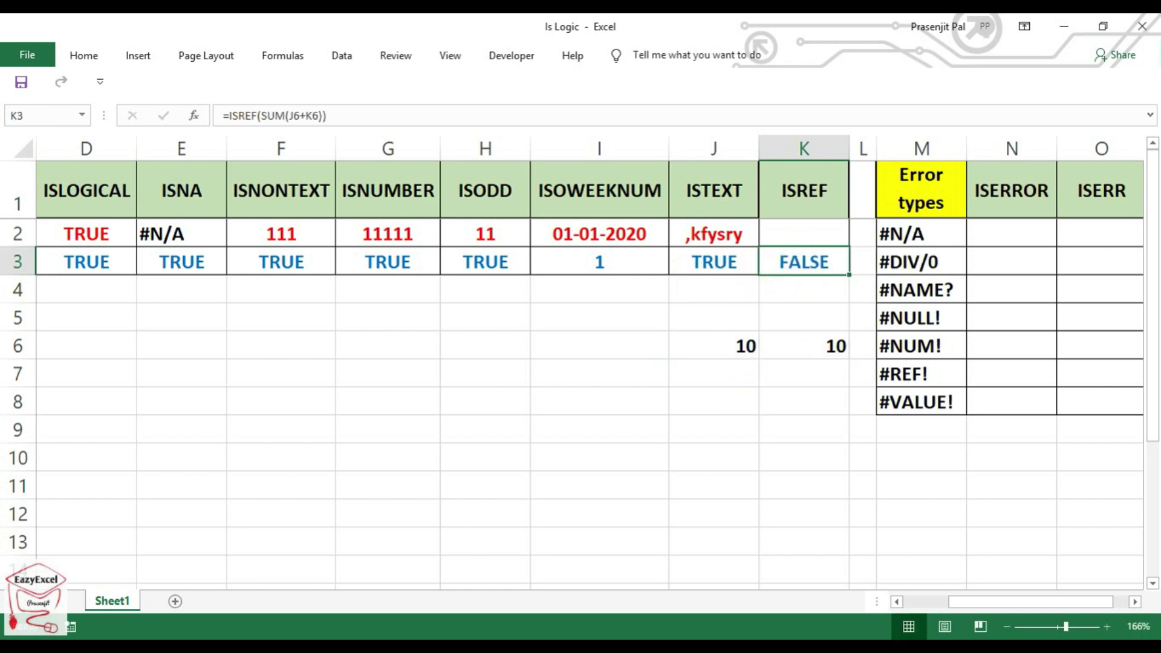
# Enter the formula =ISERROR(M2) in cell N2 under the ISERROR heading of the error types table
pyautogui.moveTo(1024, 612); pyautogui.dragTo(1037, 612)
pyautogui.click(920, 426)
pyautogui.click(921, 202)
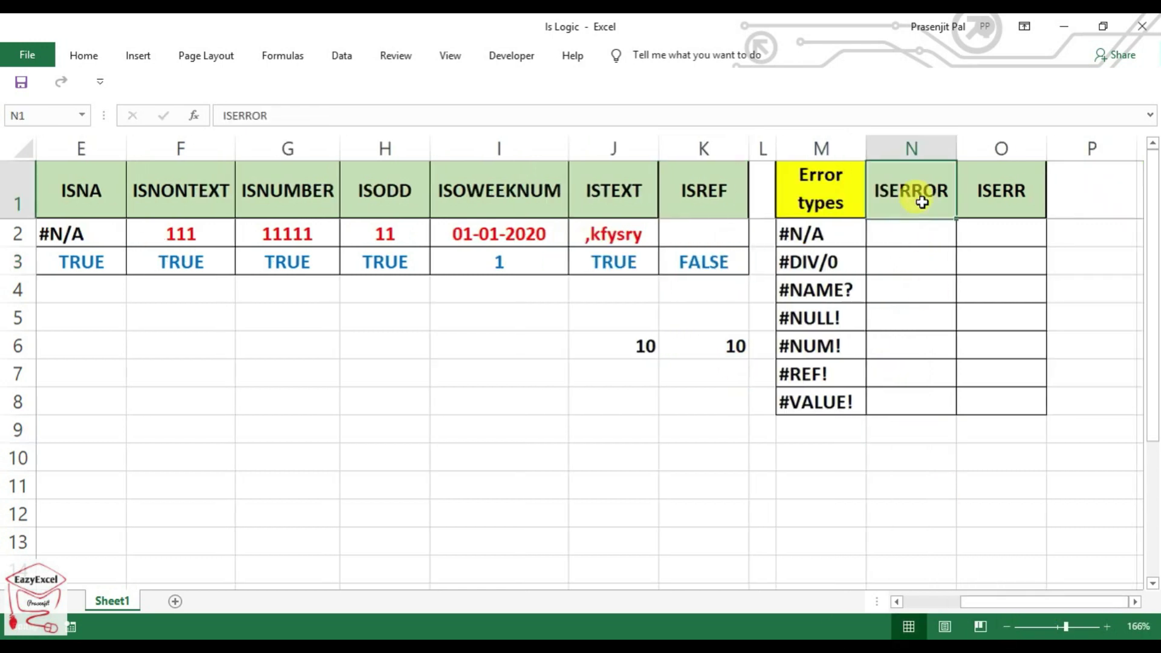
pyautogui.click(973, 185)
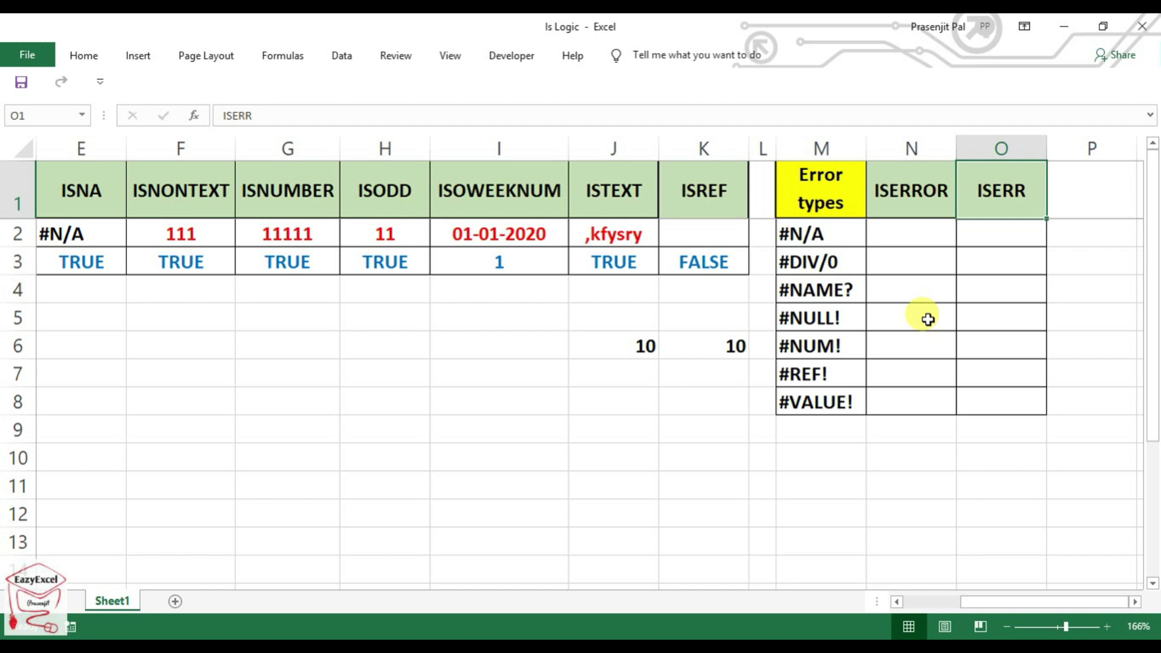
pyautogui.click(907, 225)
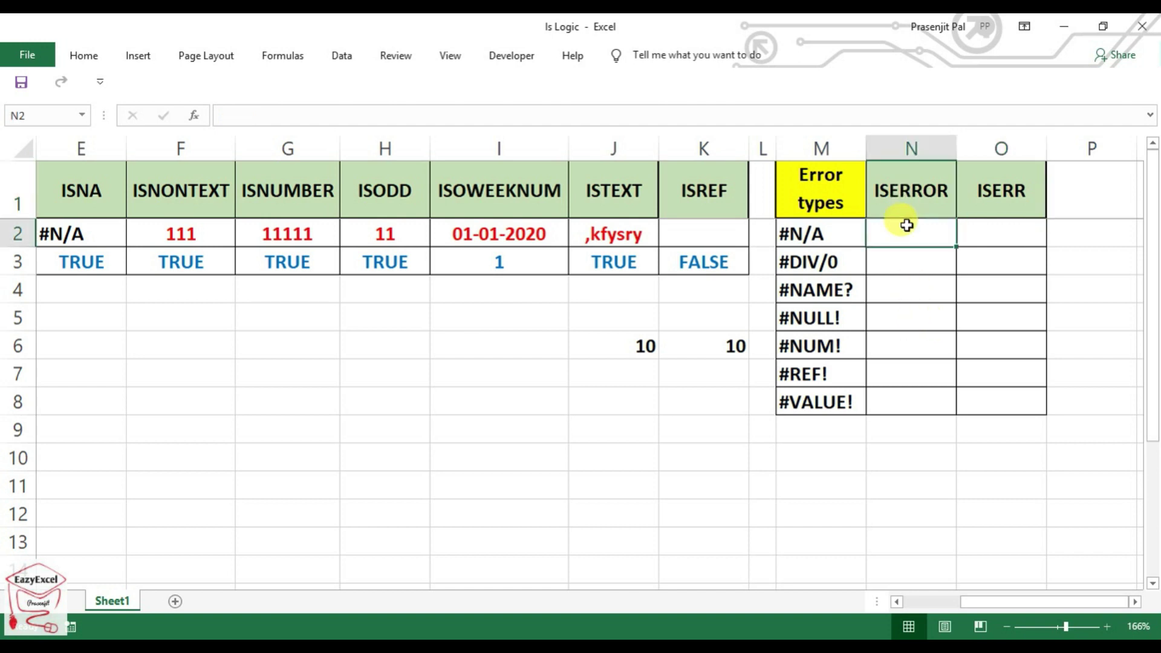
pyautogui.write('=is')
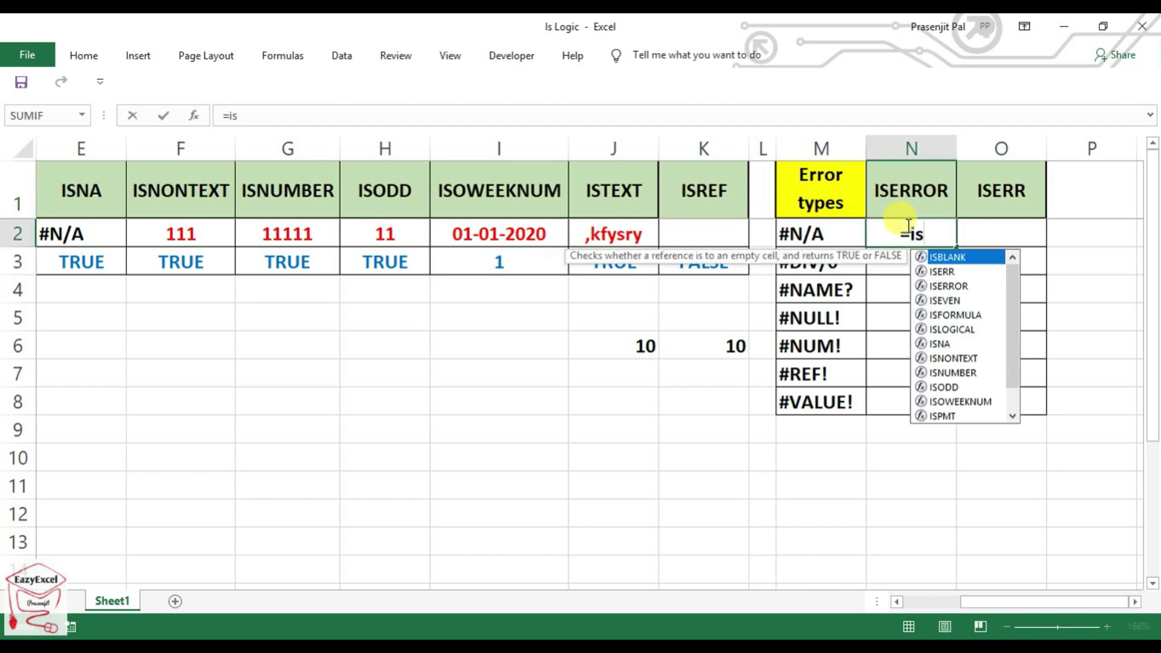
pyautogui.write('e')
pyautogui.doubleClick(947, 270)
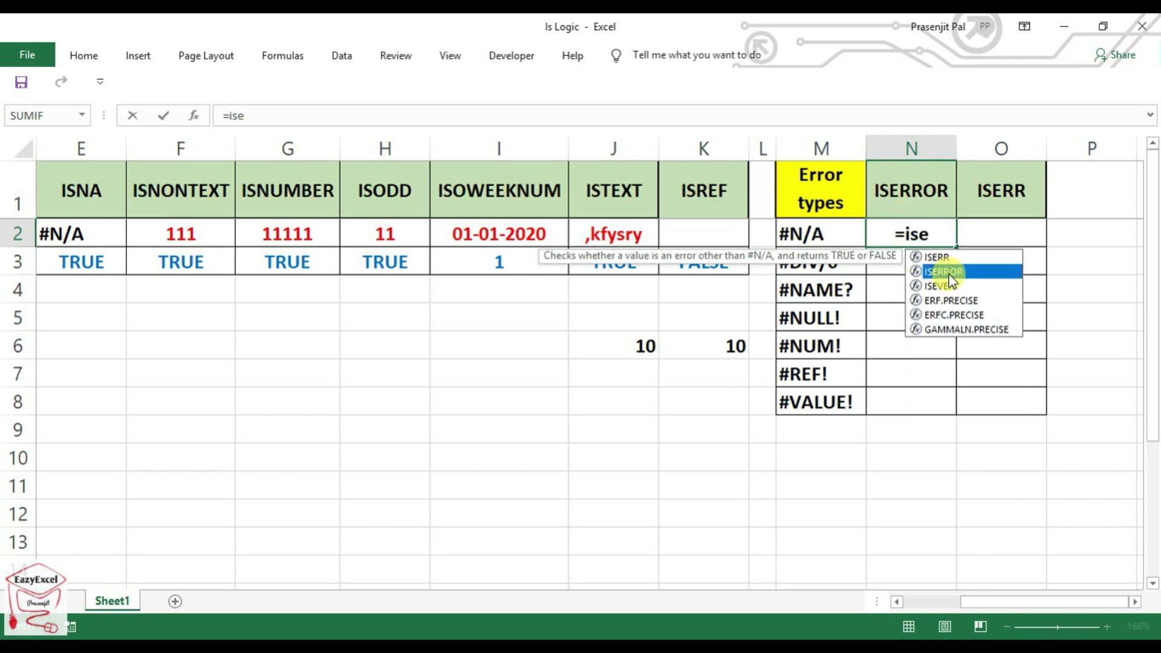
pyautogui.click(818, 204)
pyautogui.press('Down')
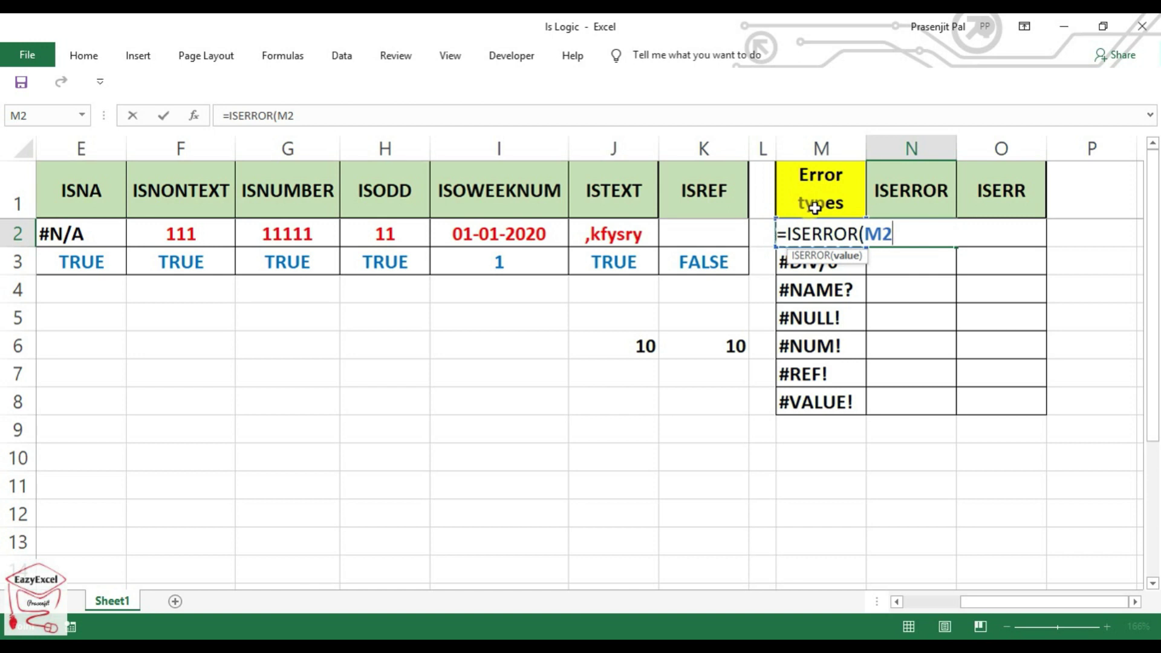
pyautogui.write(')')
pyautogui.press('Return')
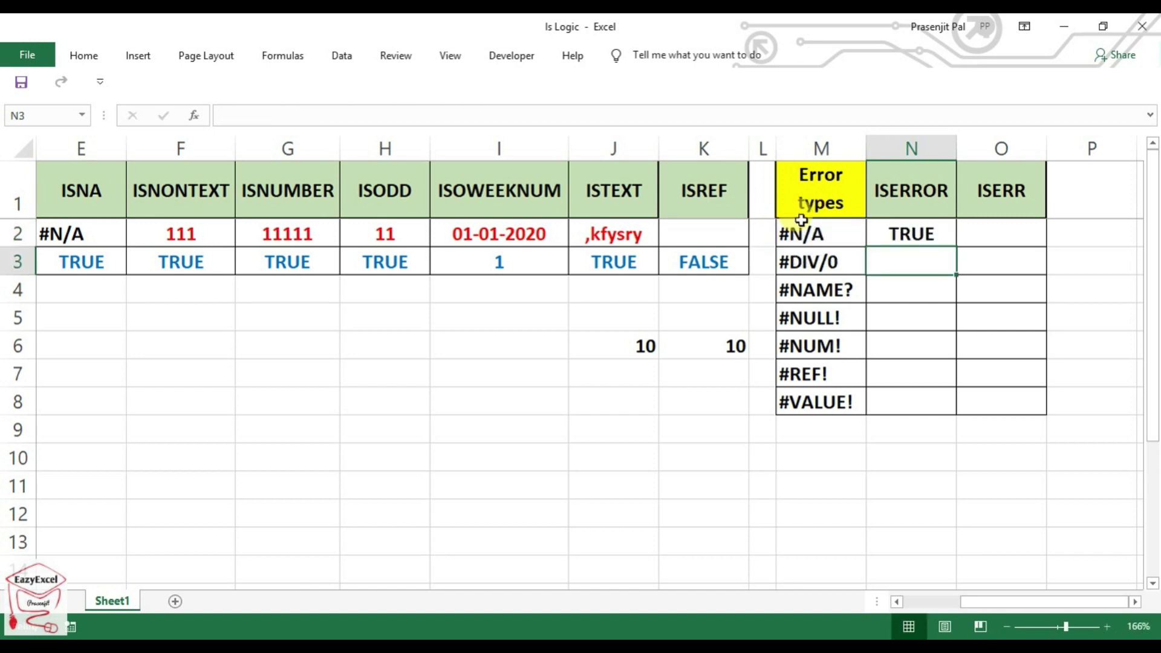
# Enter the formula =ISERR(M2) in cell O2 under the ISERR heading
pyautogui.click(1018, 235)
pyautogui.doubleClick(1018, 235)
pyautogui.write('=i')
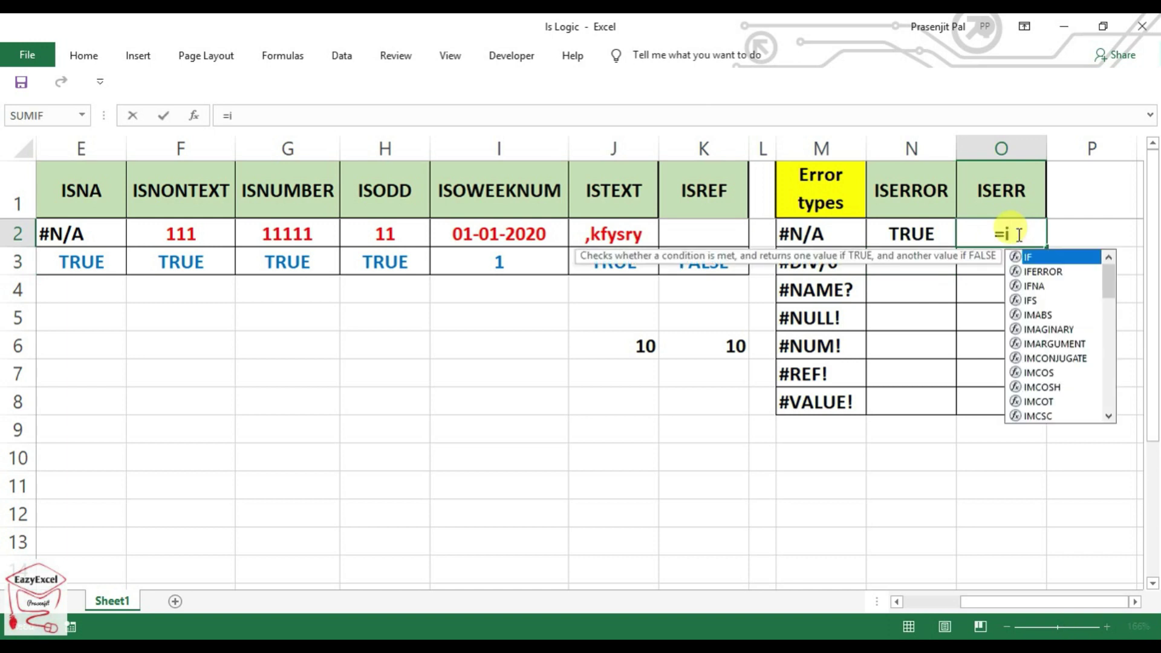
pyautogui.write('is')
pyautogui.press('BackSpace')
pyautogui.press('BackSpace')
pyautogui.write('s')
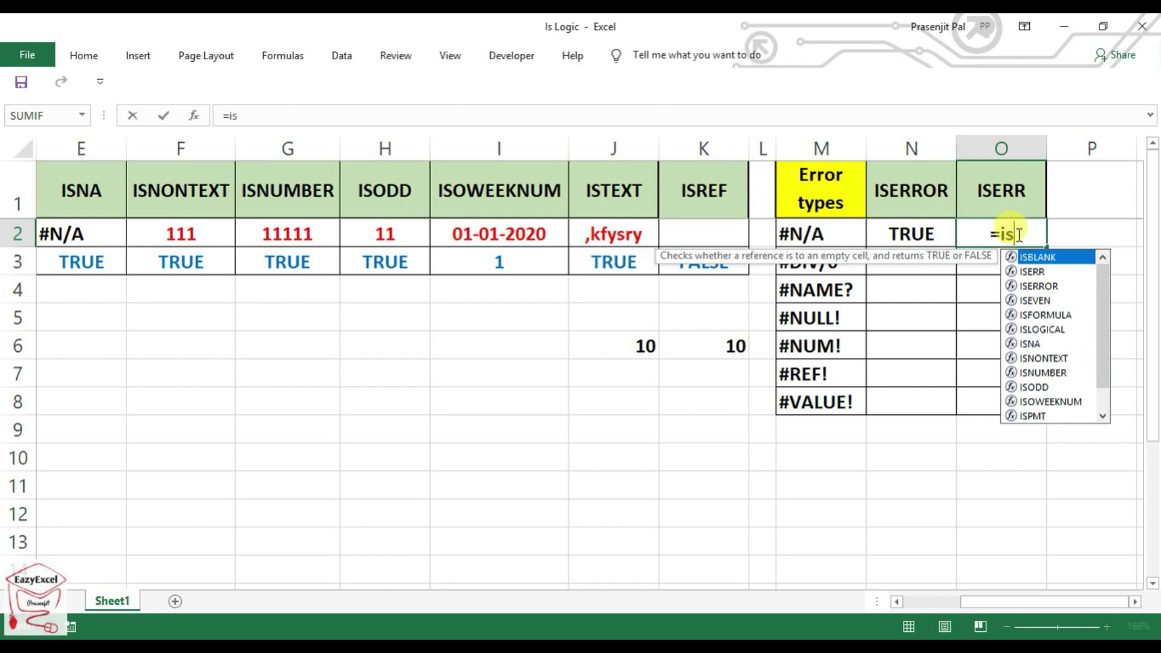
pyautogui.doubleClick(1038, 275)
pyautogui.click(837, 229)
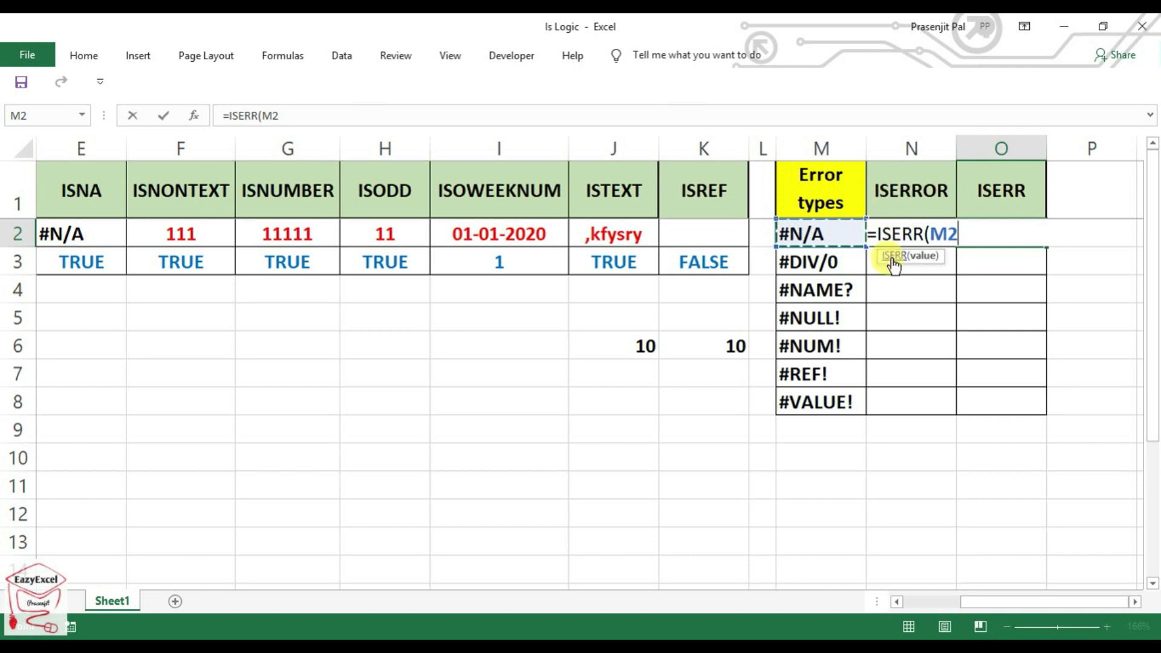
pyautogui.write(')')
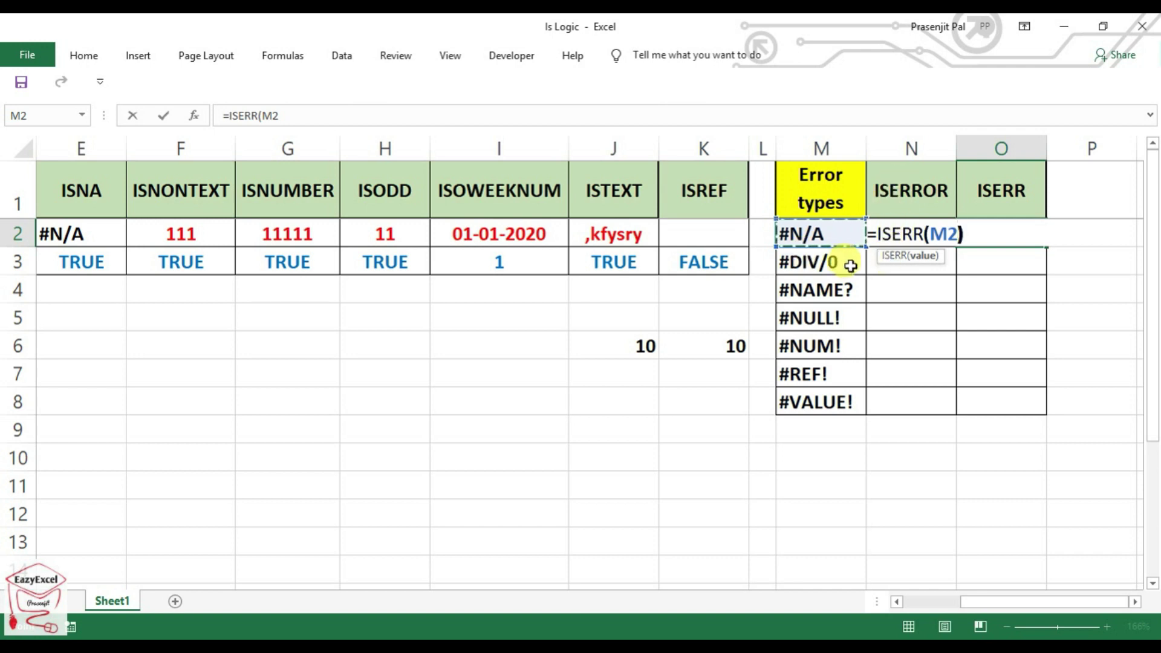
pyautogui.press('Return')
# Fill the ISERROR and ISERR formulas from N2:O2 down to row 8 for all listed error types
pyautogui.click(943, 233)
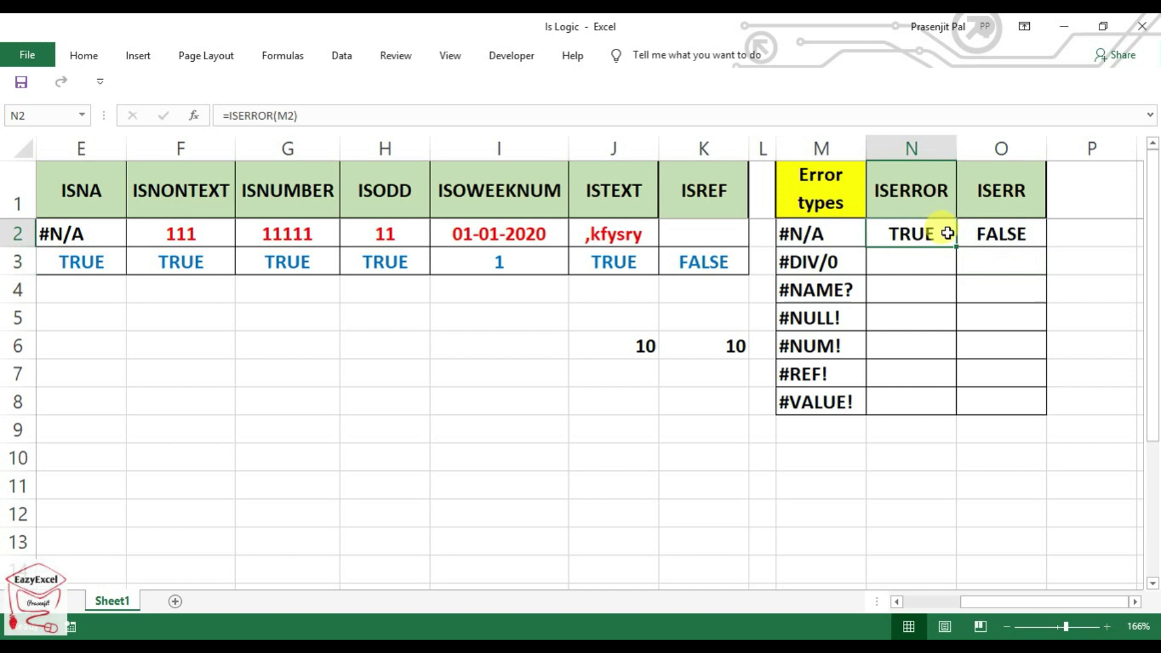
pyautogui.click(1023, 233)
pyautogui.moveTo(905, 228); pyautogui.dragTo(1035, 417)
pyautogui.click(977, 316)
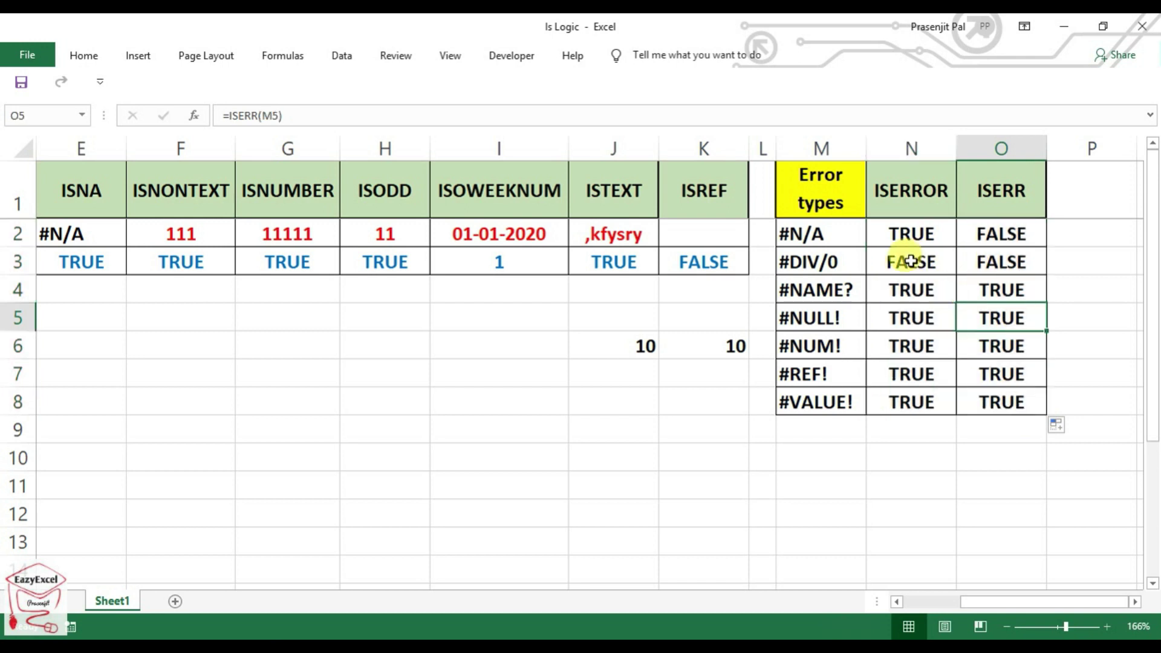
# Compare the ISERROR and ISERR results for the error types in rows 2 to 8, including the #DIV/0 row
pyautogui.moveTo(817, 285); pyautogui.dragTo(1004, 403)
pyautogui.moveTo(816, 234); pyautogui.dragTo(985, 249)
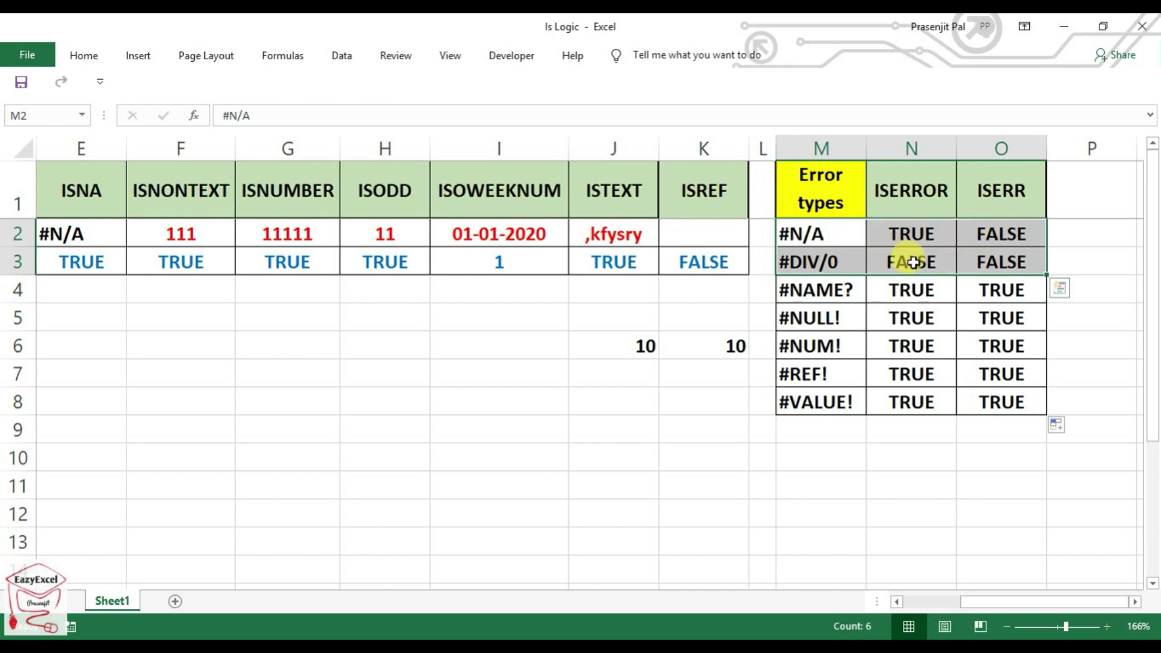
pyautogui.moveTo(932, 188); pyautogui.dragTo(912, 374)
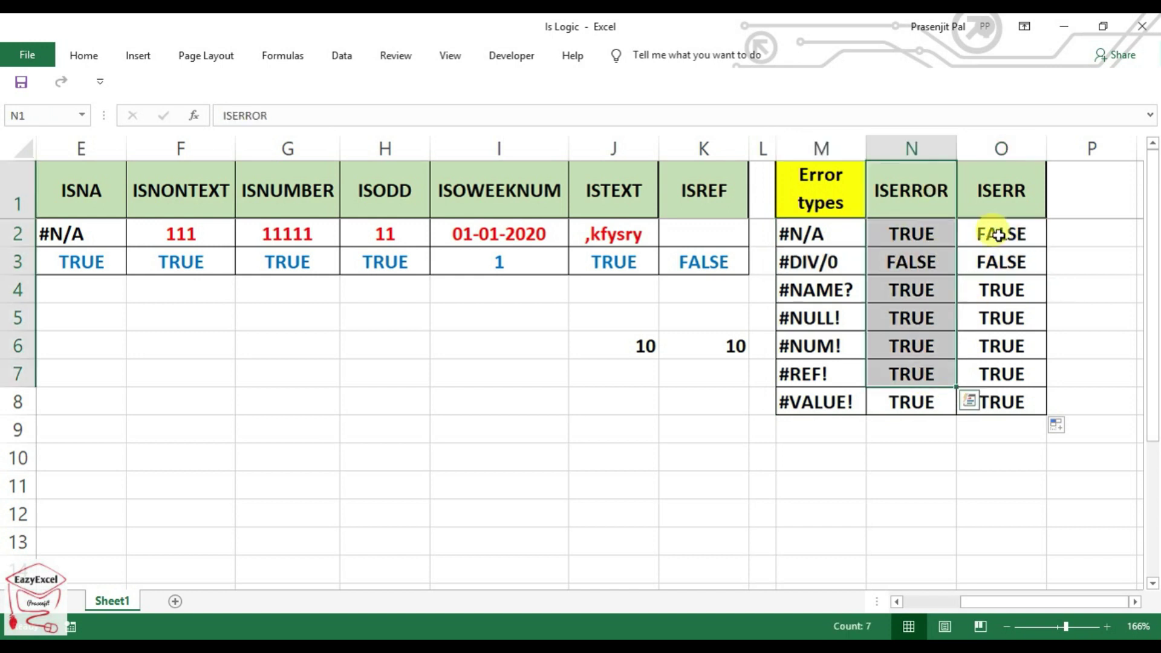
pyautogui.moveTo(1003, 212); pyautogui.dragTo(1002, 401)
pyautogui.moveTo(910, 166); pyautogui.dragTo(898, 402)
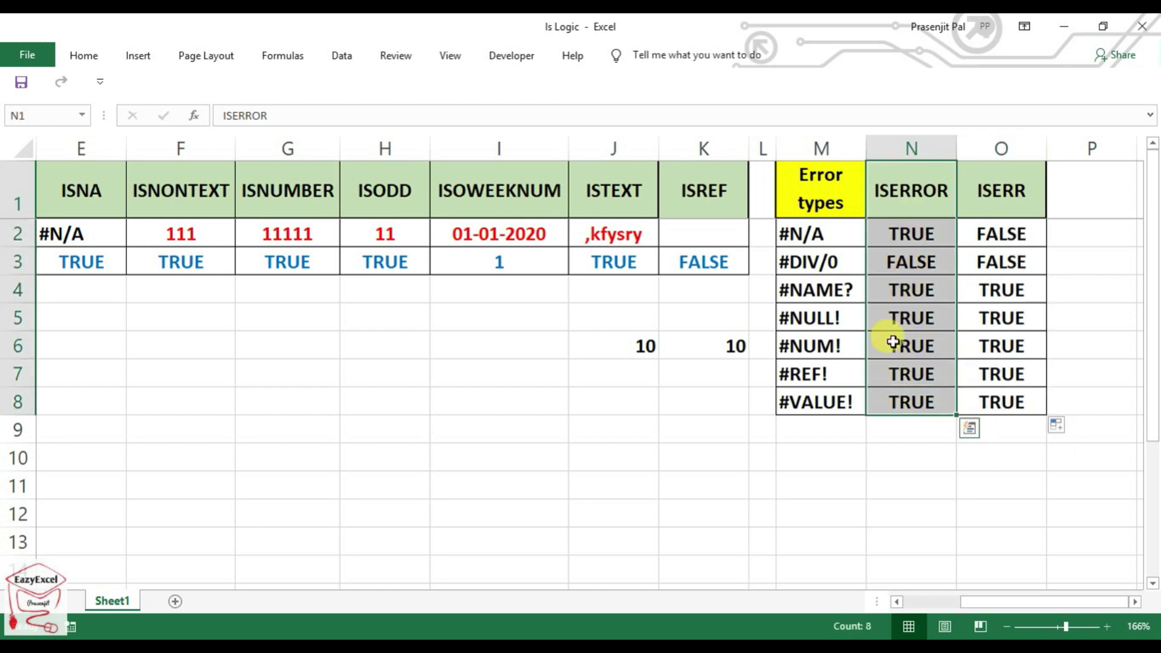
pyautogui.click(912, 197)
pyautogui.click(913, 236)
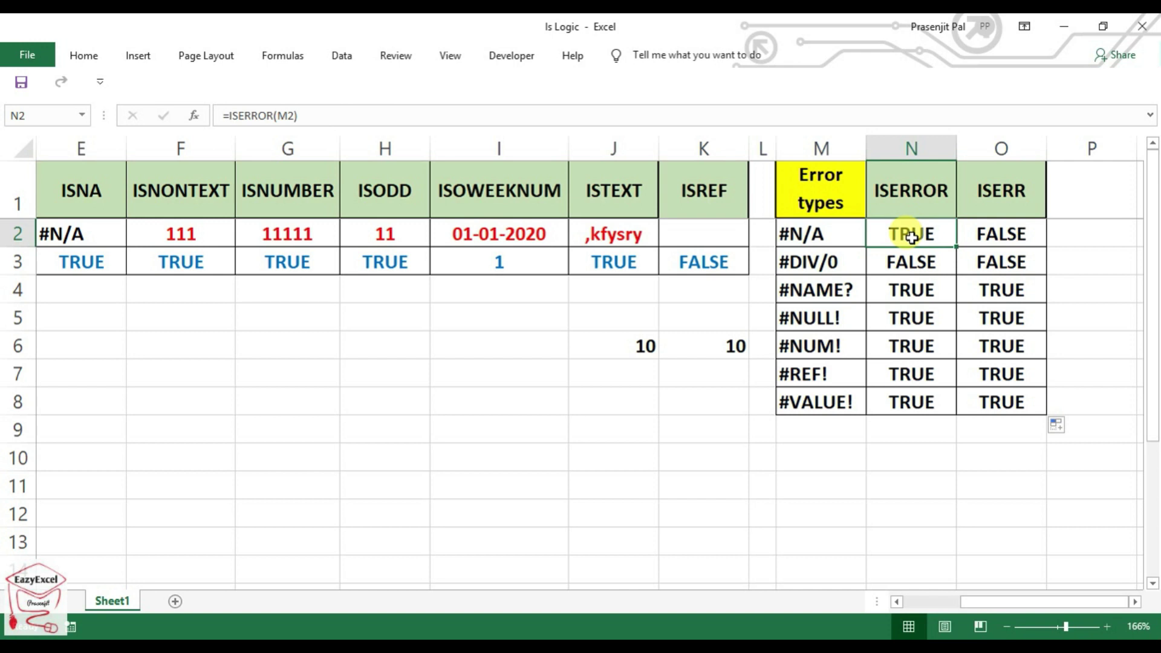
pyautogui.click(932, 158)
pyautogui.click(928, 176)
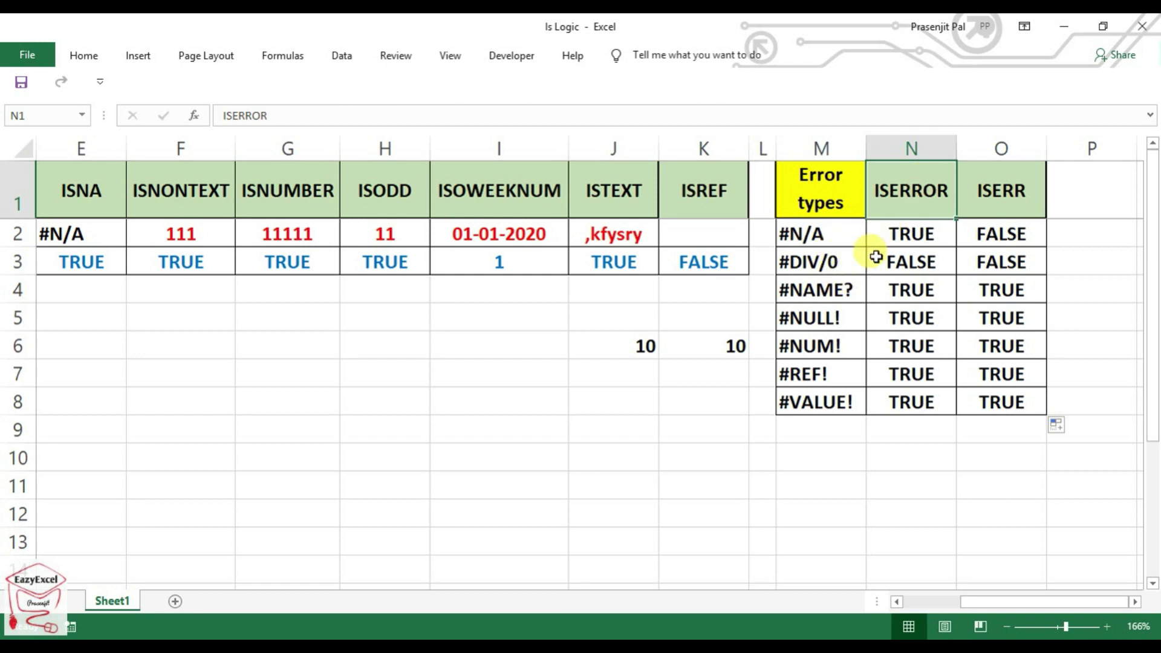
pyautogui.moveTo(833, 261); pyautogui.dragTo(980, 262)
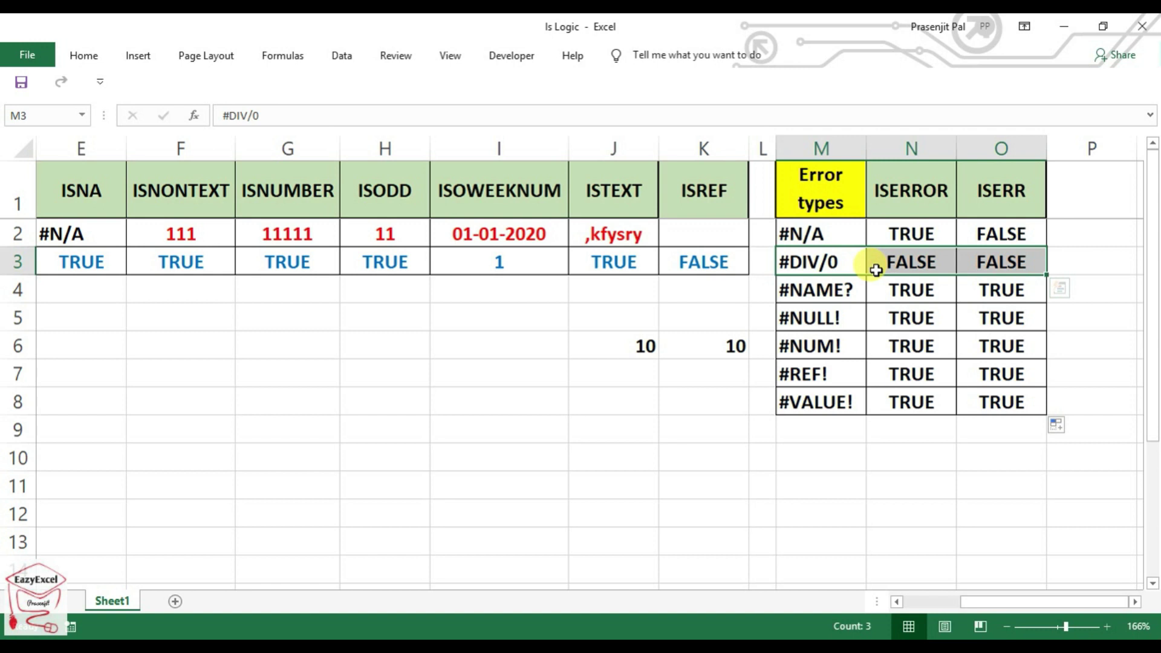
# Examine how ISERROR in N2 and ISERR in O2 treat the #N/A error, and review both result columns down to row 8
pyautogui.click(853, 236)
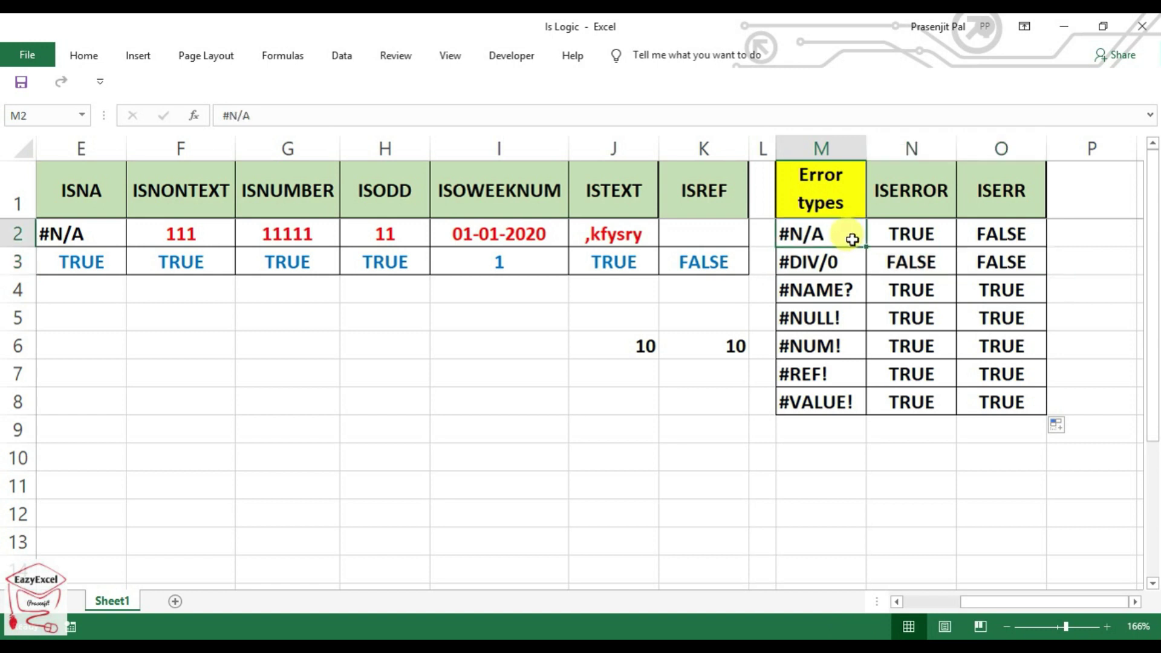
pyautogui.click(911, 208)
pyautogui.click(914, 226)
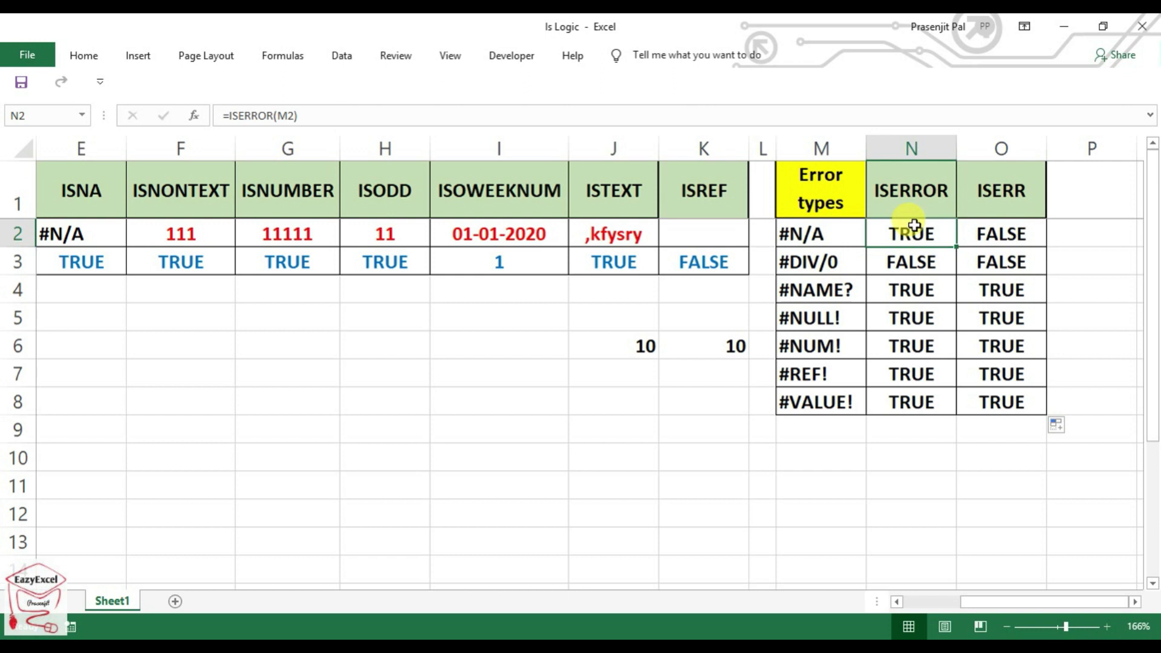
pyautogui.click(1022, 214)
pyautogui.moveTo(1022, 213)
pyautogui.mouseDown()
pyautogui.moveTo(1006, 228)
pyautogui.moveTo(998, 374)
pyautogui.mouseUp()
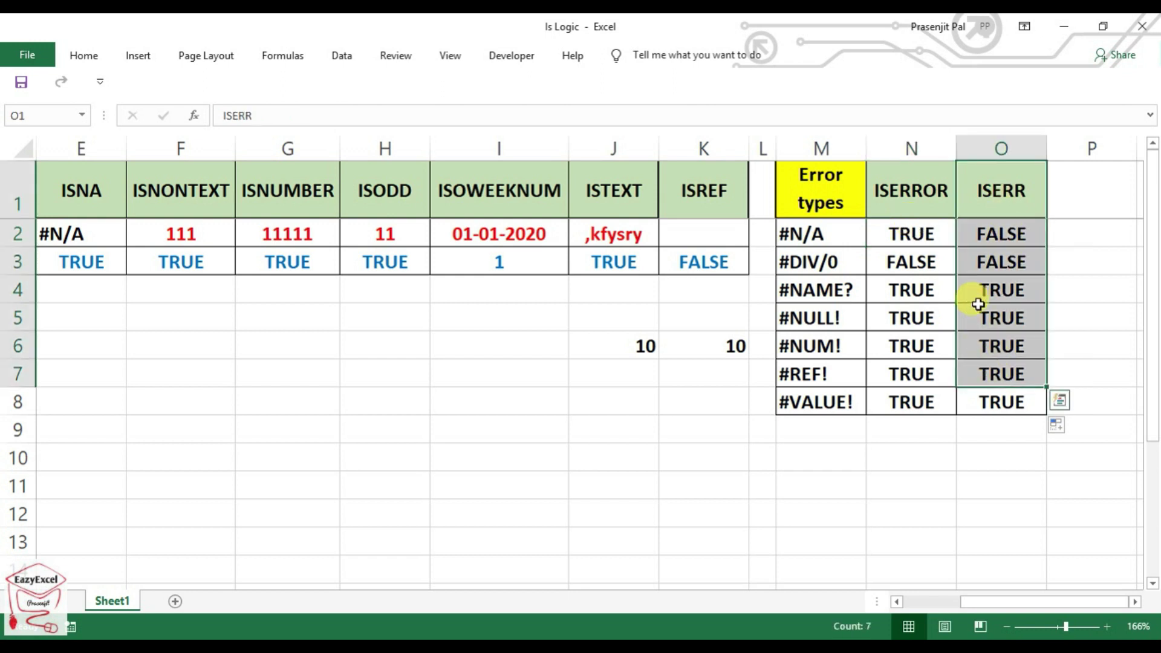
pyautogui.click(840, 230)
pyautogui.click(993, 234)
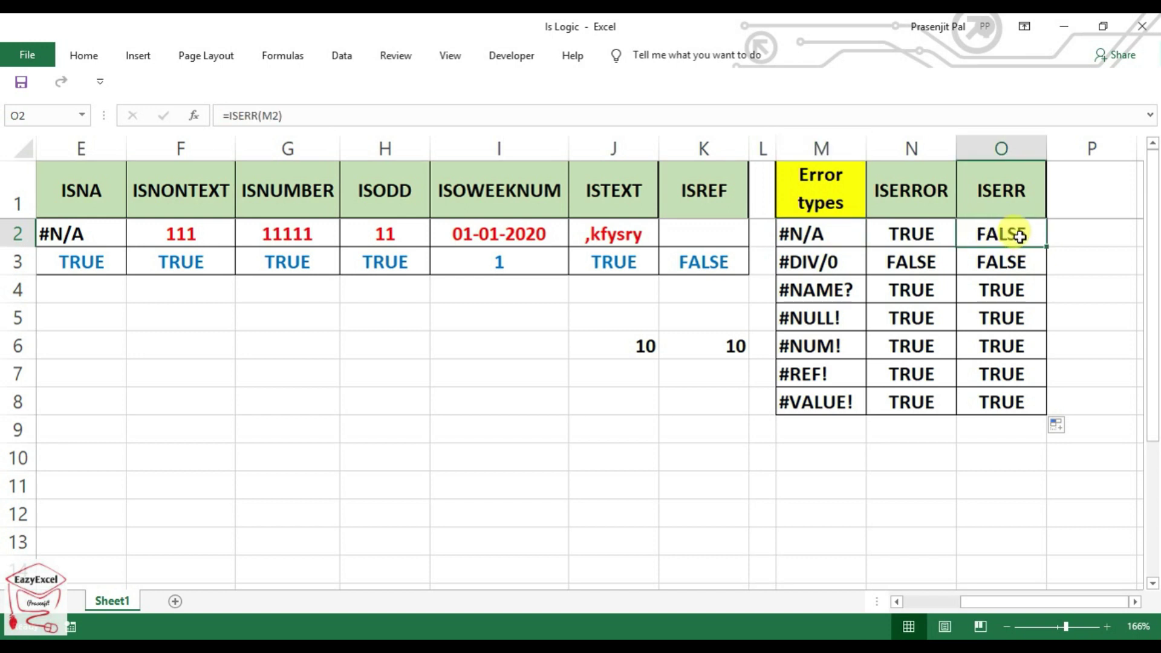
pyautogui.click(842, 226)
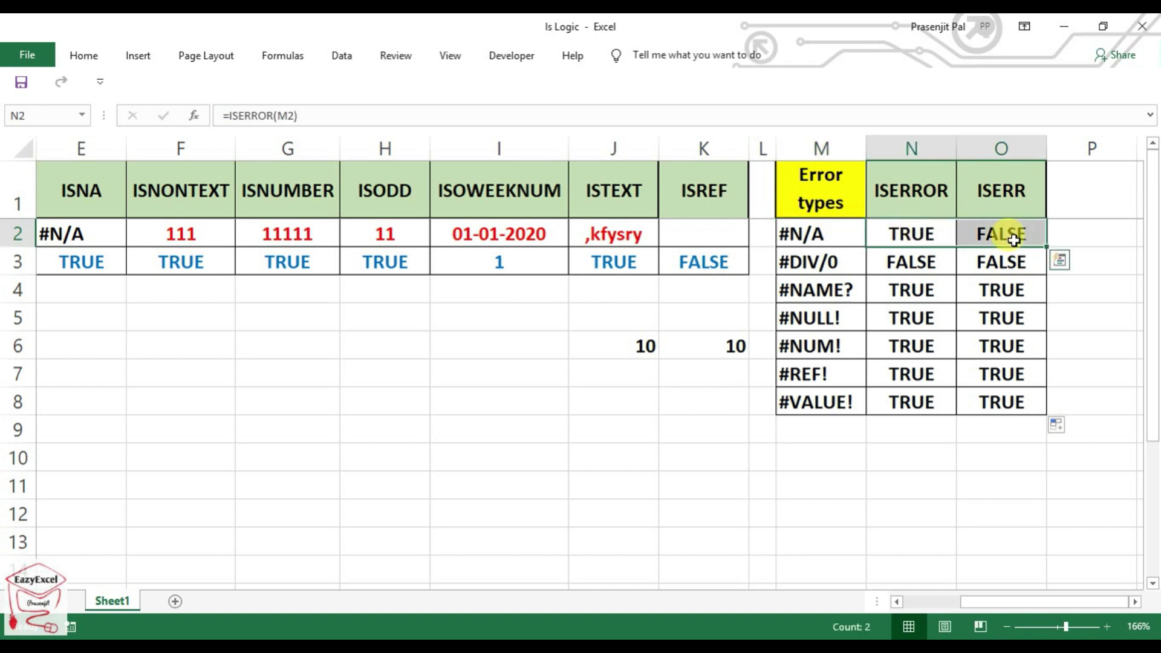
pyautogui.click(927, 195)
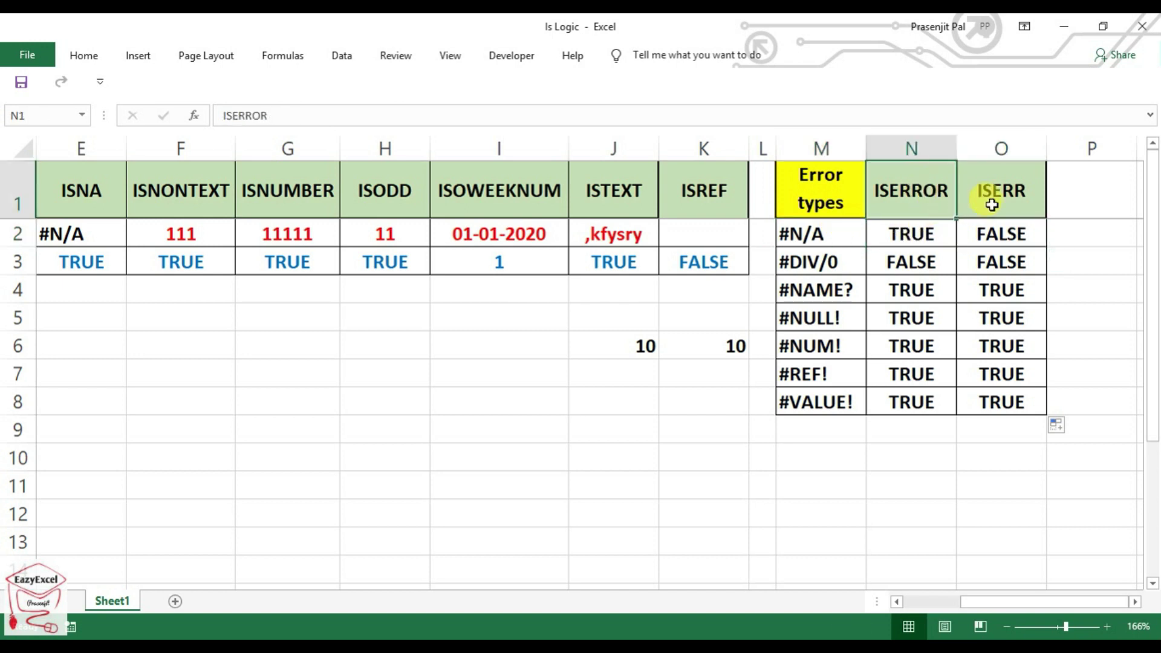
pyautogui.click(1016, 195)
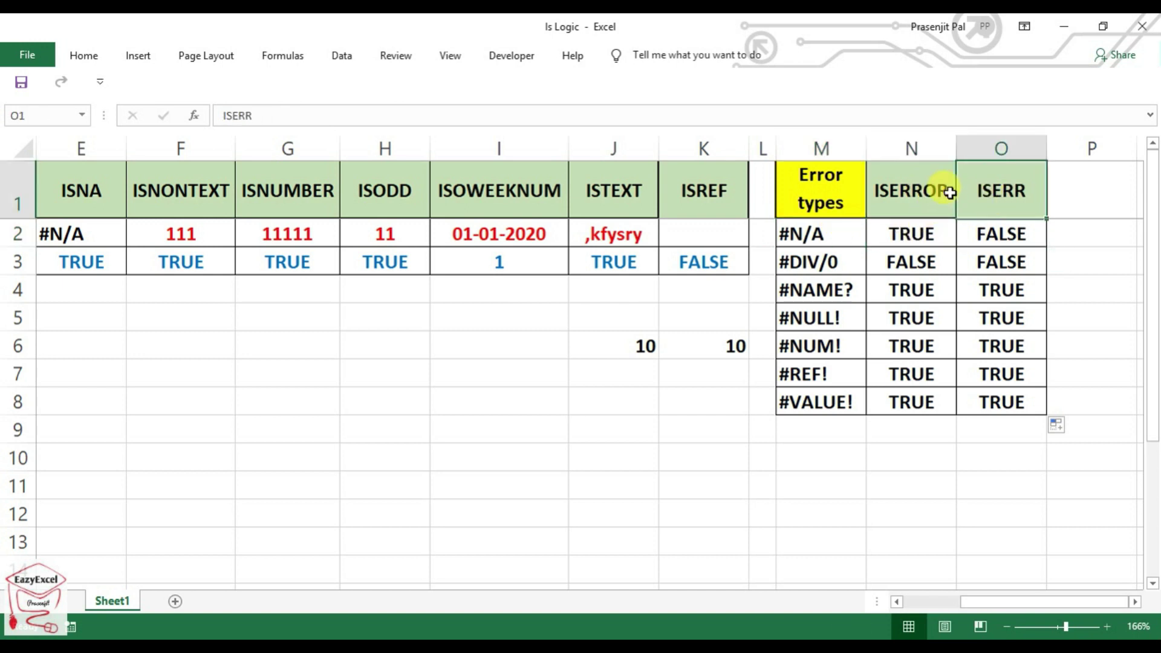
pyautogui.click(862, 231)
pyautogui.click(911, 193)
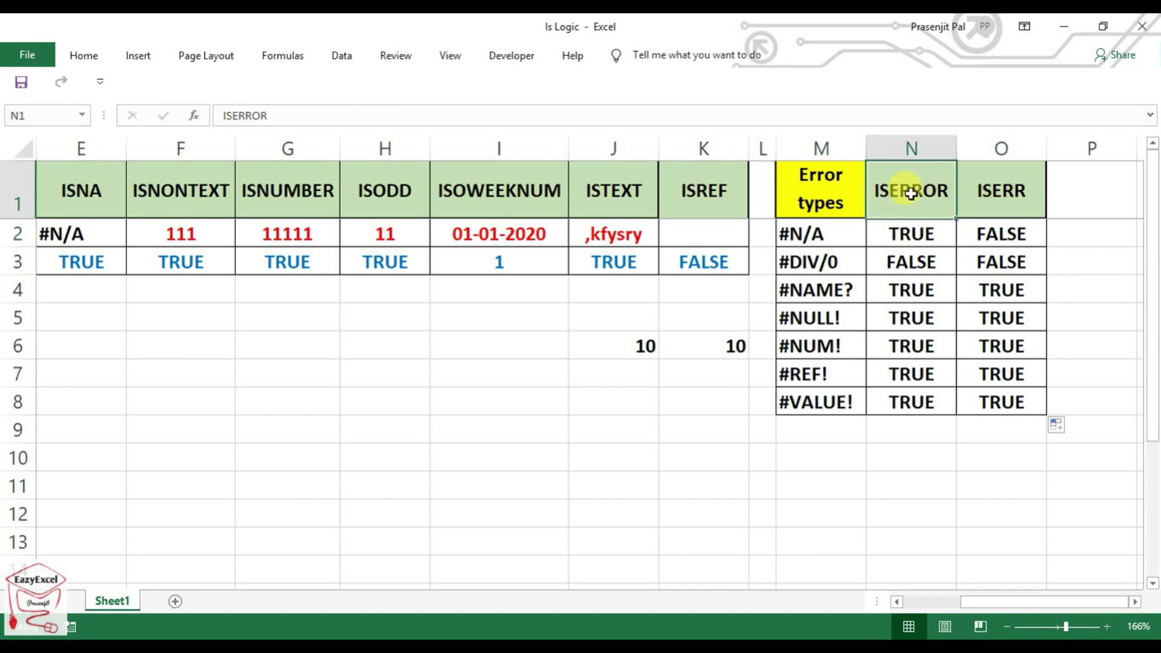
pyautogui.click(837, 229)
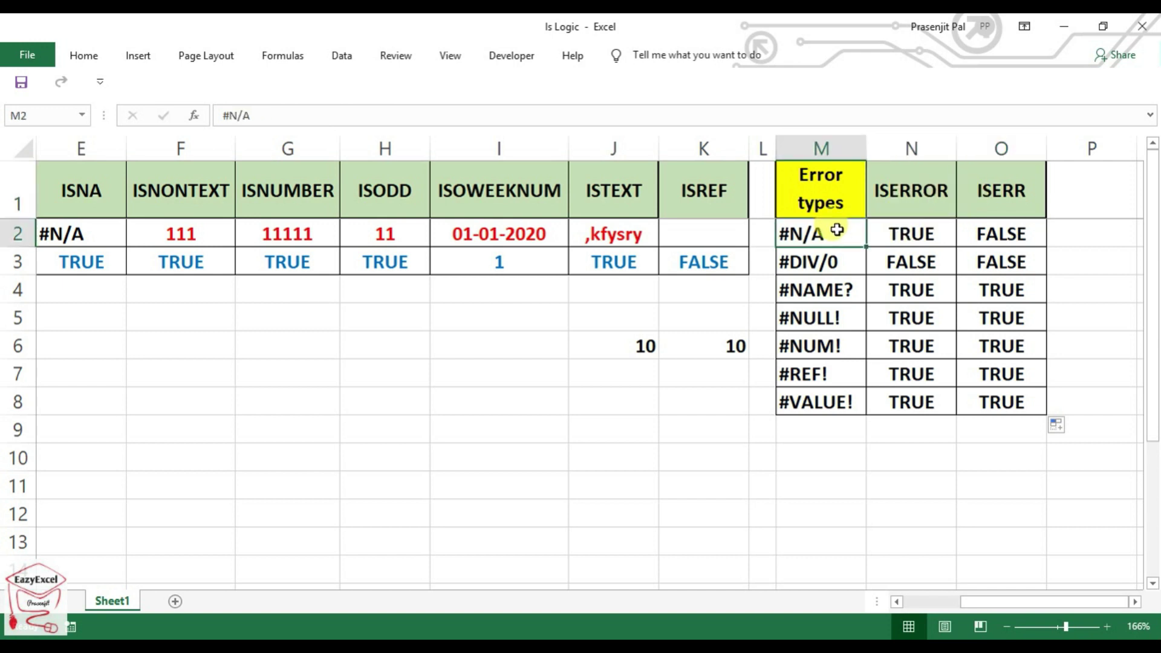
pyautogui.click(1026, 213)
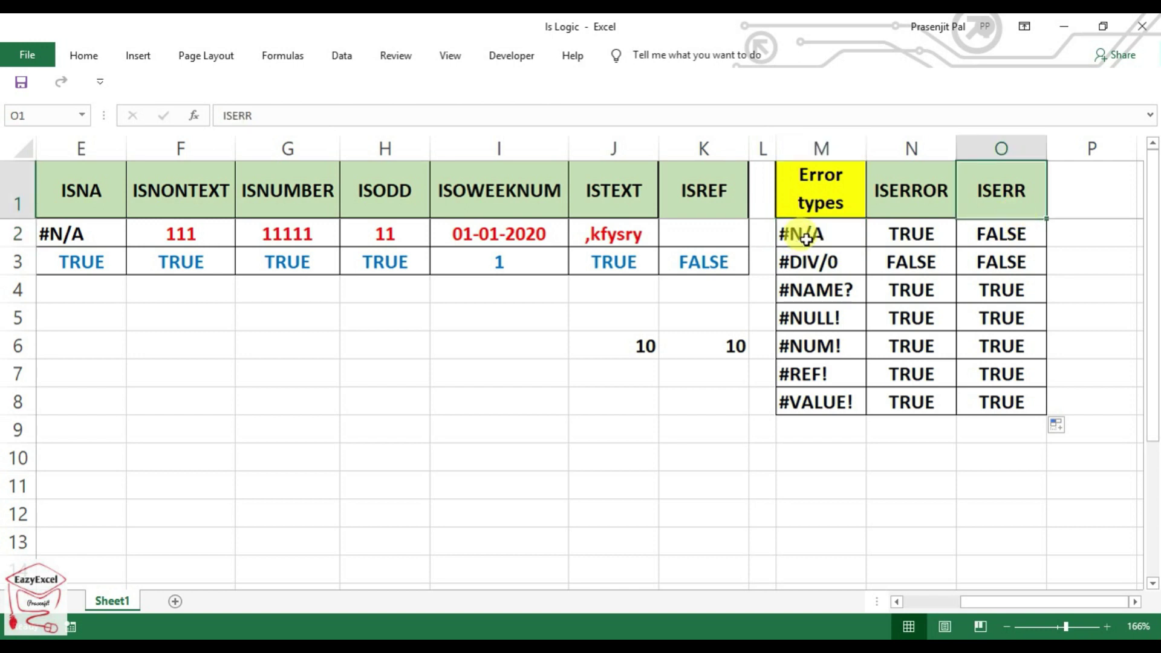
pyautogui.moveTo(913, 191); pyautogui.dragTo(992, 376)
pyautogui.moveTo(918, 194); pyautogui.dragTo(974, 399)
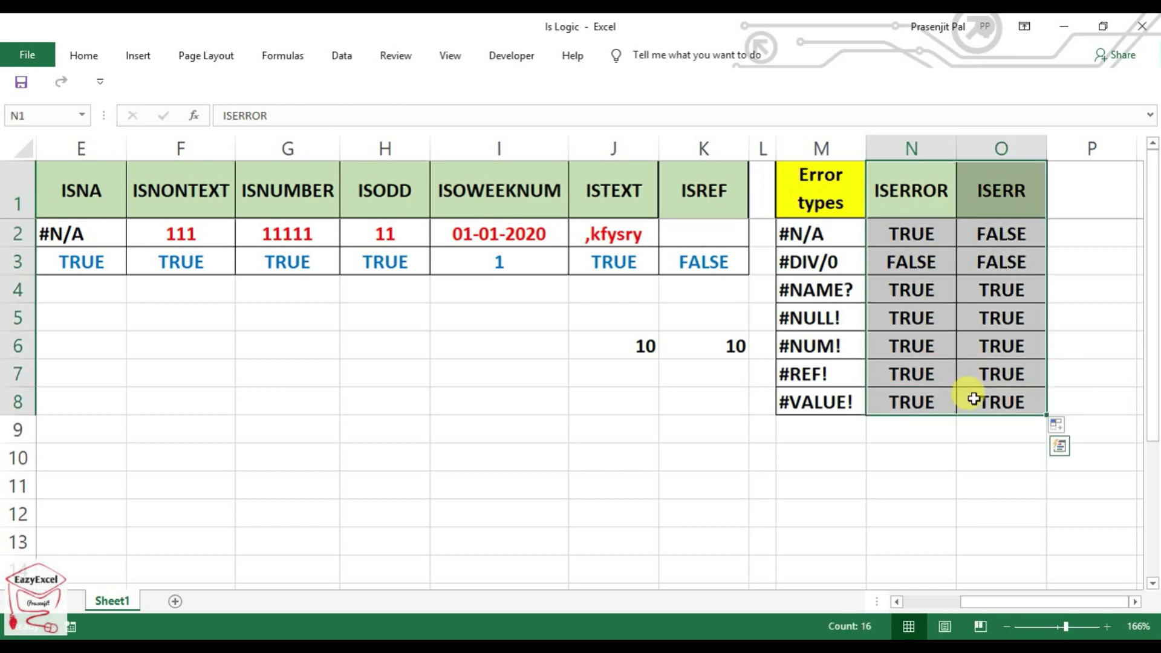